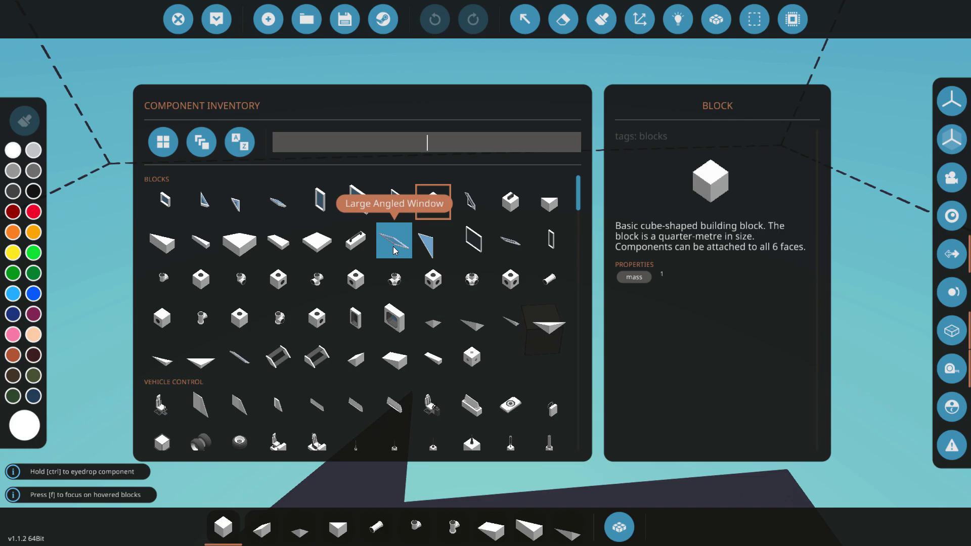
Filter the component inventory by 'engi' and select the Modular Engine Crankshaft 3x3
{"action": "type", "text": "engi"}
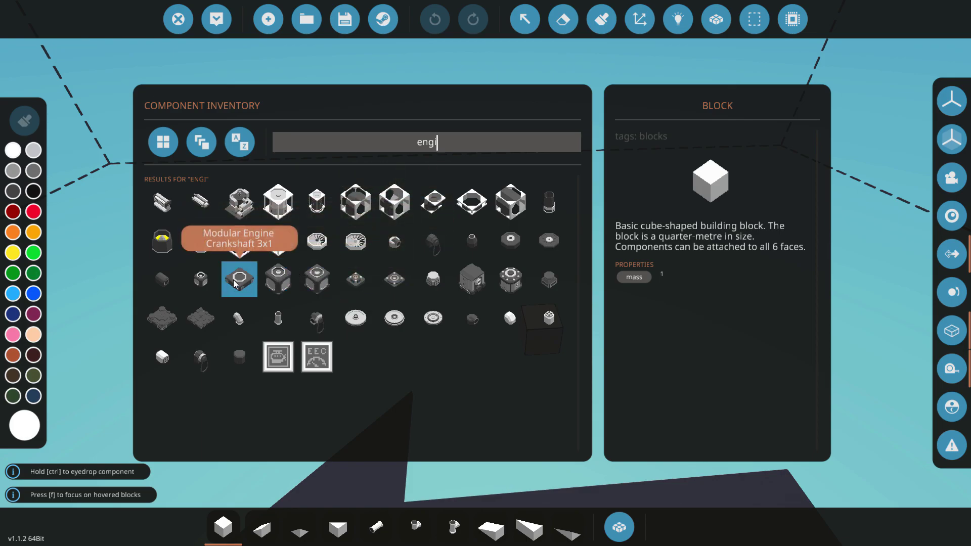
{"action": "left_click", "coordinate": [295, 285]}
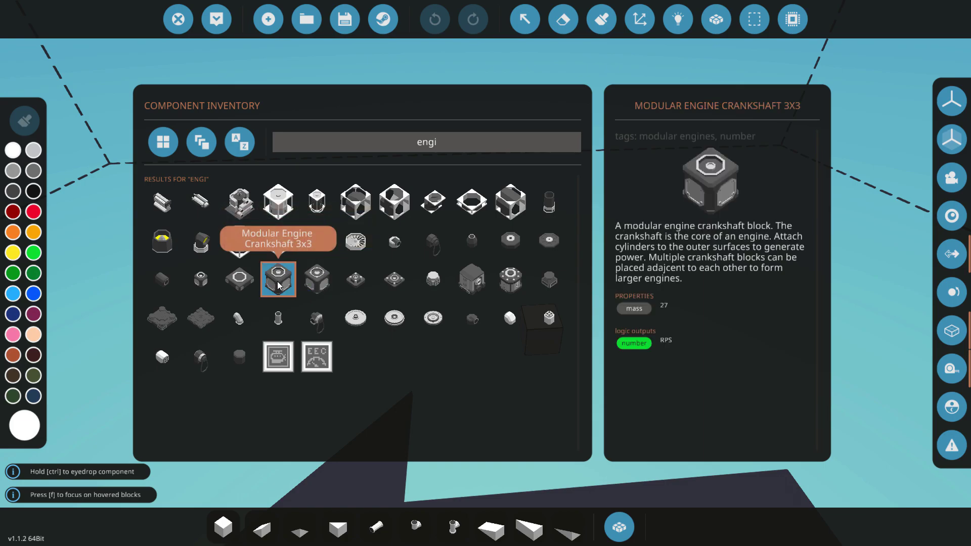
Place two Modular Engine Crankshaft 3x3 blocks side by side, replacing the misplaced second one
{"action": "left_click", "coordinate": [286, 272]}
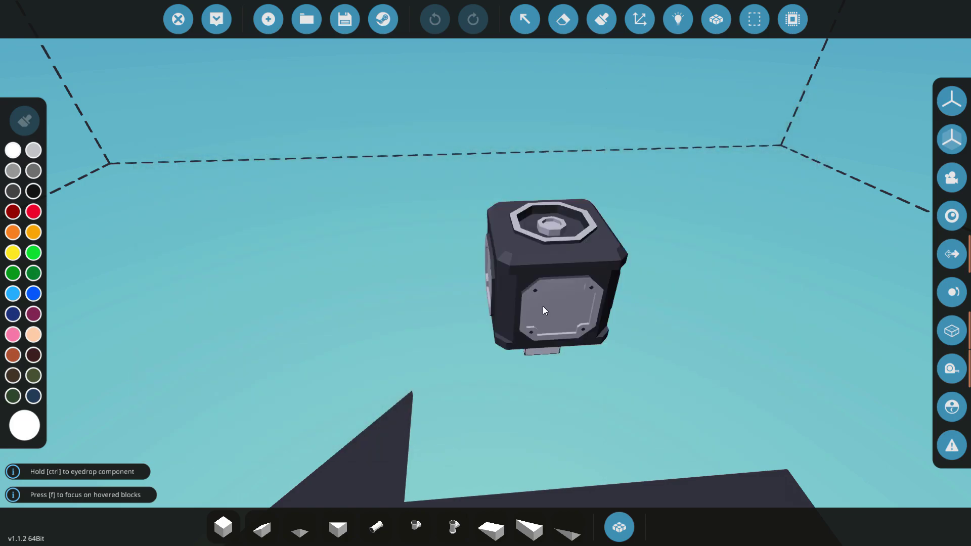
{"action": "left_click", "coordinate": [543, 306]}
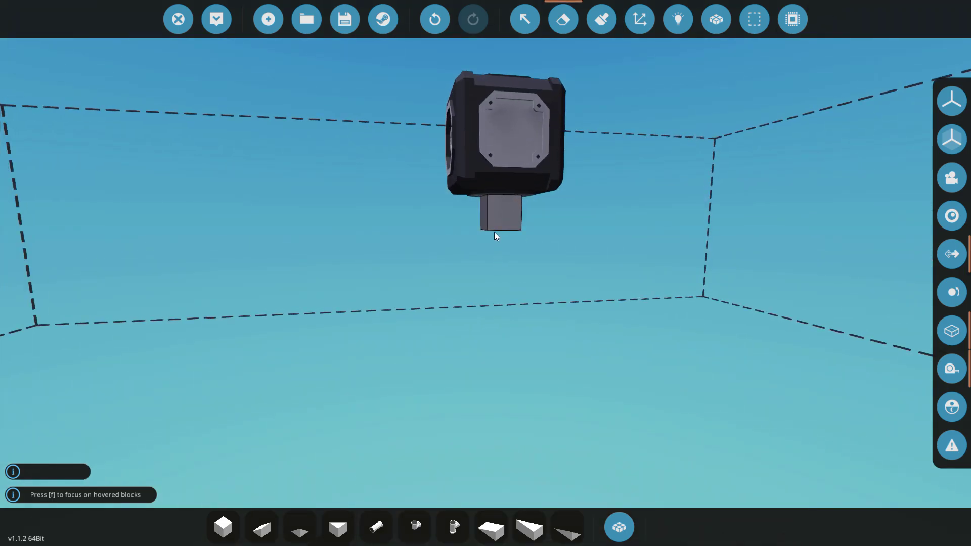
{"action": "left_click", "coordinate": [542, 236]}
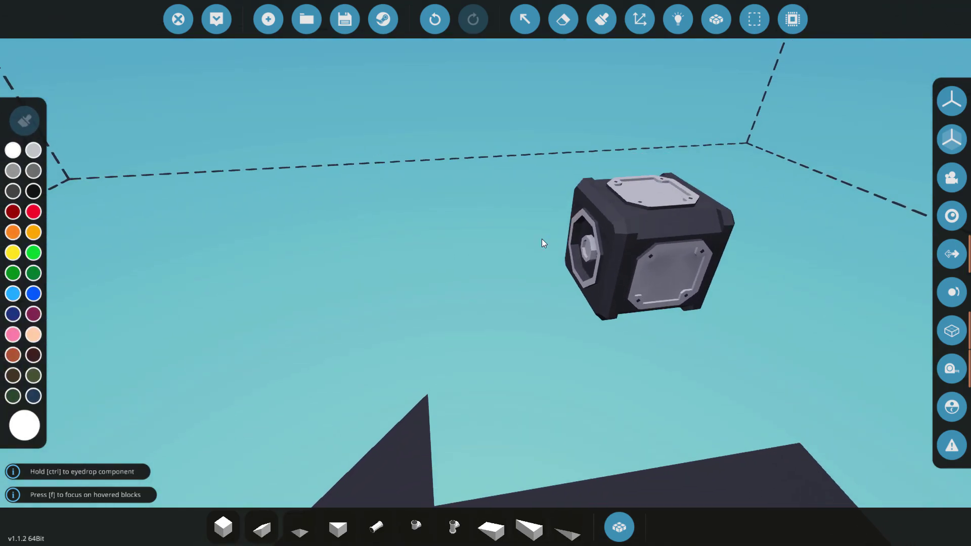
{"action": "key", "text": "r"}
{"action": "key", "text": "r"}
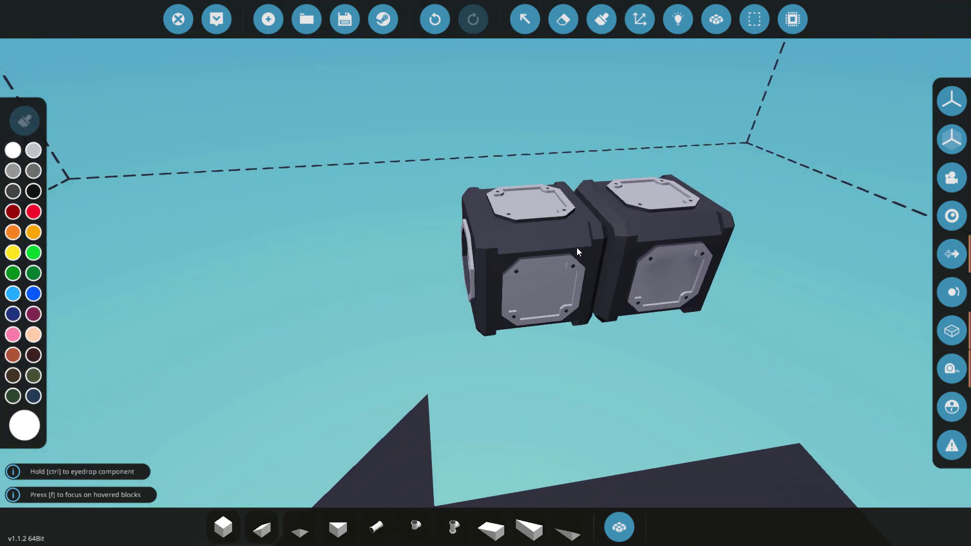
{"action": "right_click", "coordinate": [576, 248]}
{"action": "left_click", "coordinate": [582, 267]}
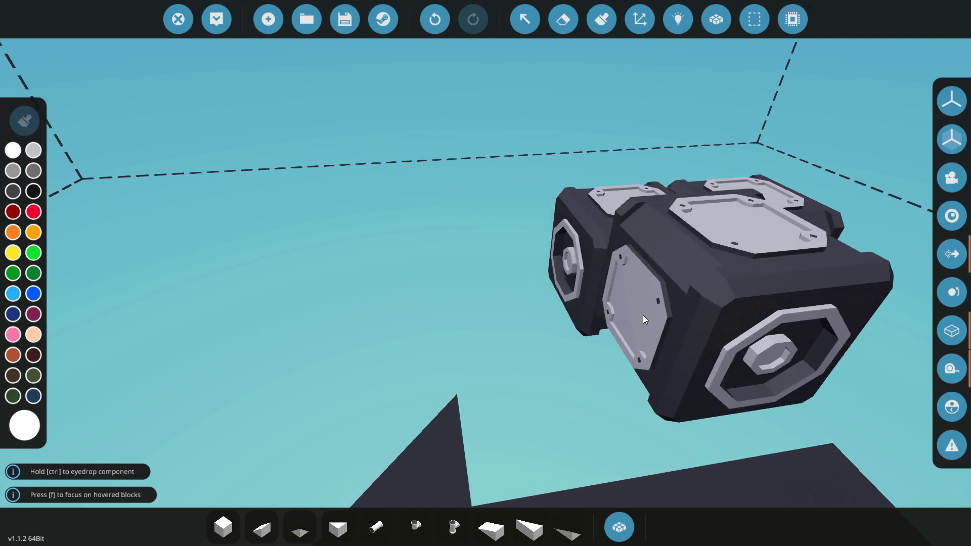
{"action": "left_click", "coordinate": [223, 526]}
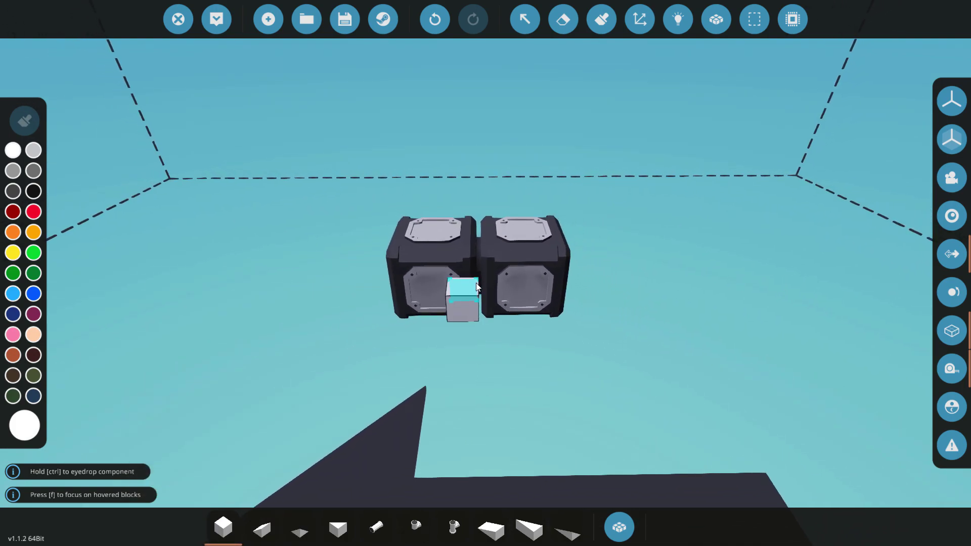
Mount an upright Modular Engine Cylinder 3x3 on top of each crankshaft block
{"action": "key", "text": "a"}
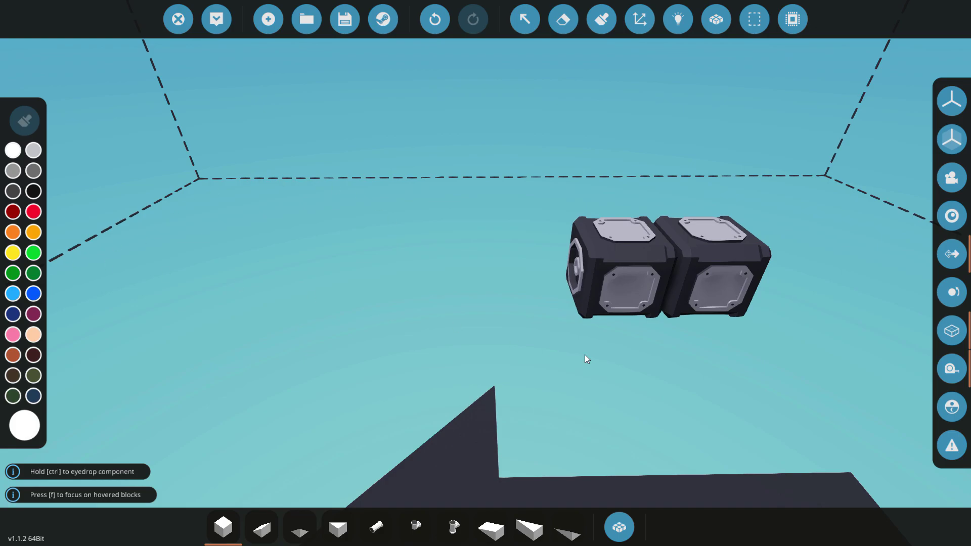
{"action": "key", "text": "d"}
{"action": "key", "text": "q"}
{"action": "left_click", "coordinate": [482, 279]}
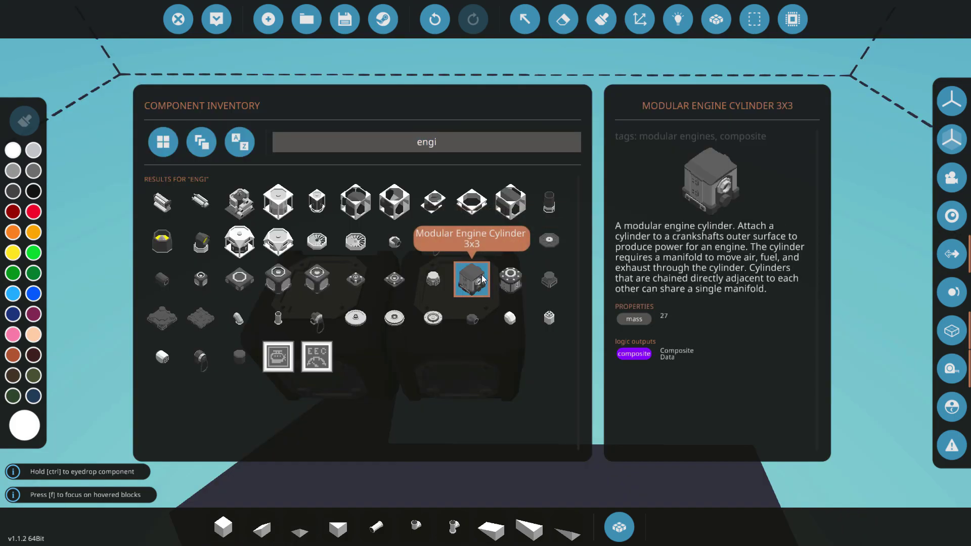
{"action": "key", "text": "r"}
{"action": "key", "text": "r"}
{"action": "key", "text": "r"}
{"action": "key", "text": "r"}
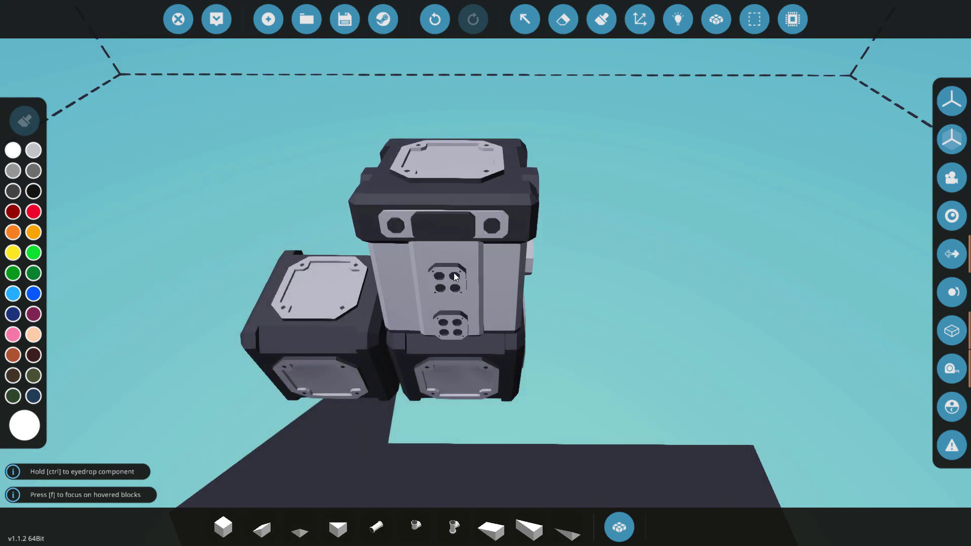
{"action": "left_click", "coordinate": [454, 272]}
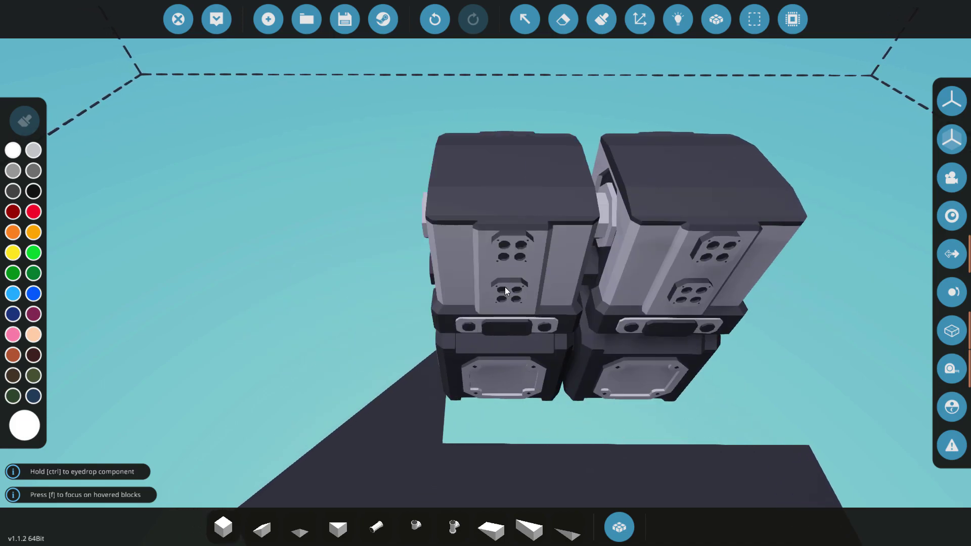
{"action": "key", "text": "r"}
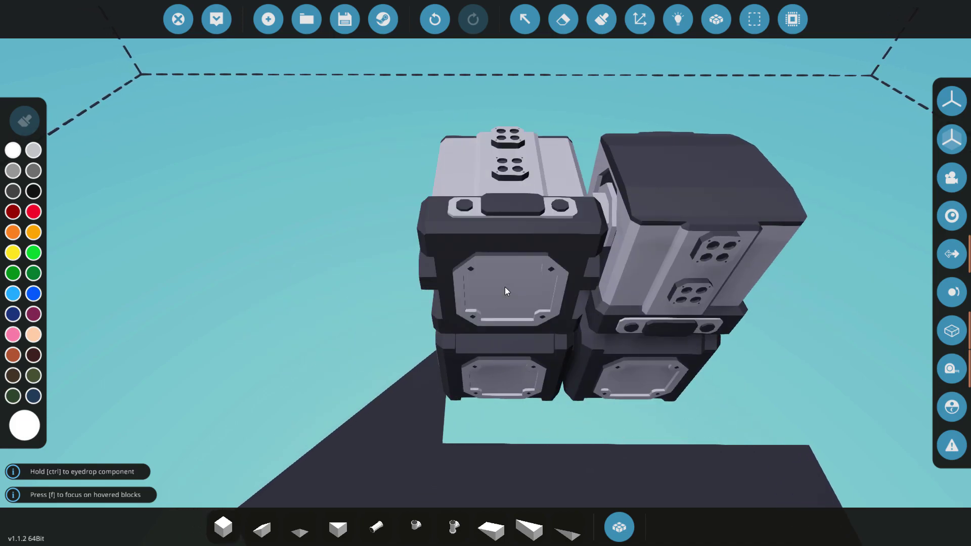
{"action": "key", "text": "Down"}
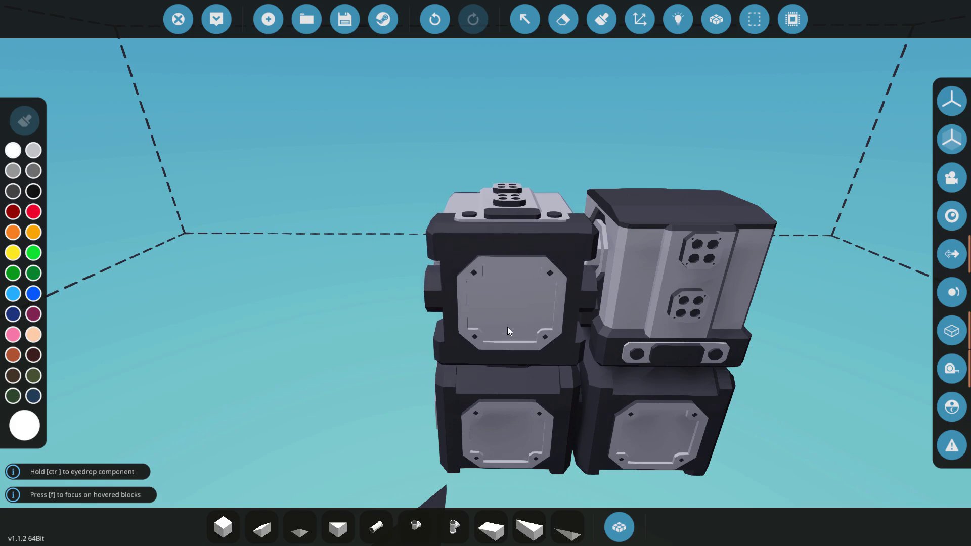
{"action": "key", "text": "r"}
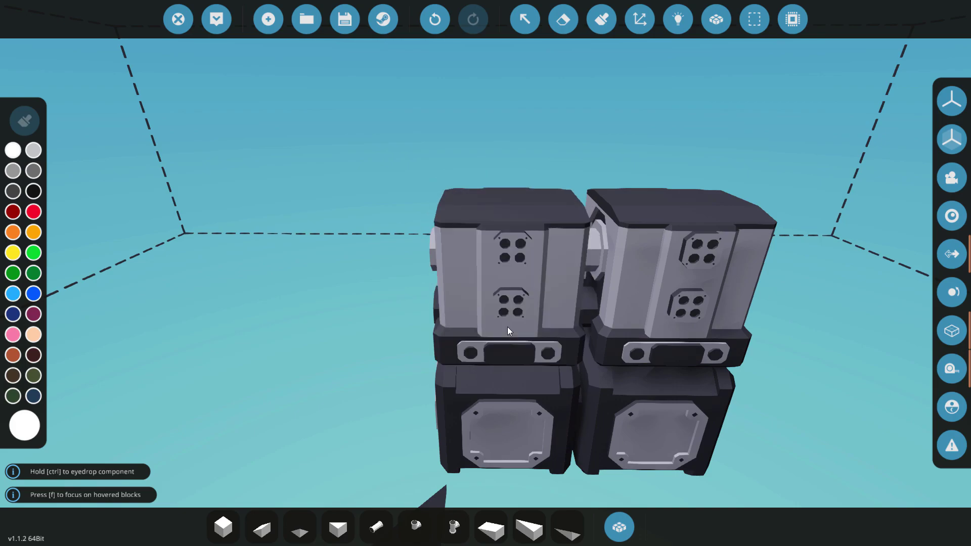
{"action": "key", "text": "Down"}
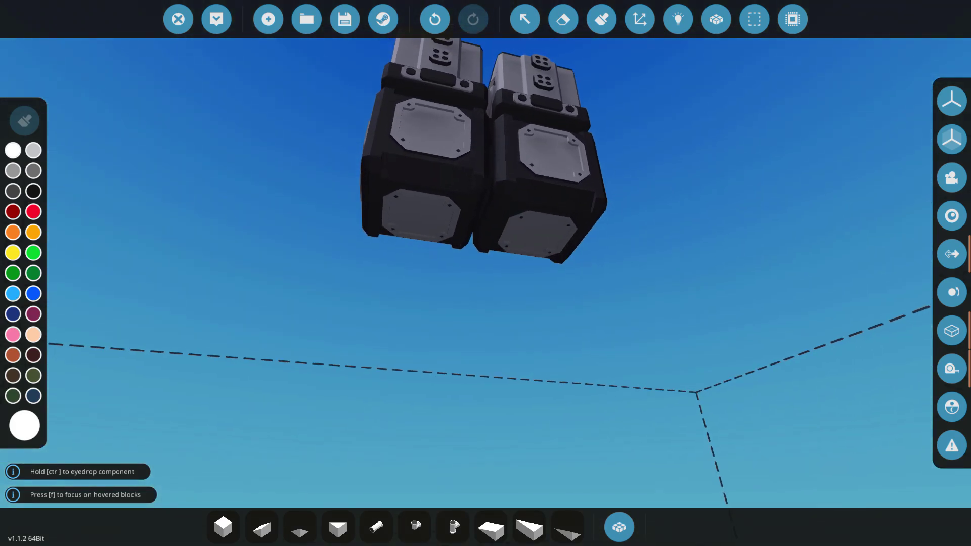
Inspect the engine core's sides and top, test-place a cube, and return to the 'engi' parts list
{"action": "key", "text": "Up"}
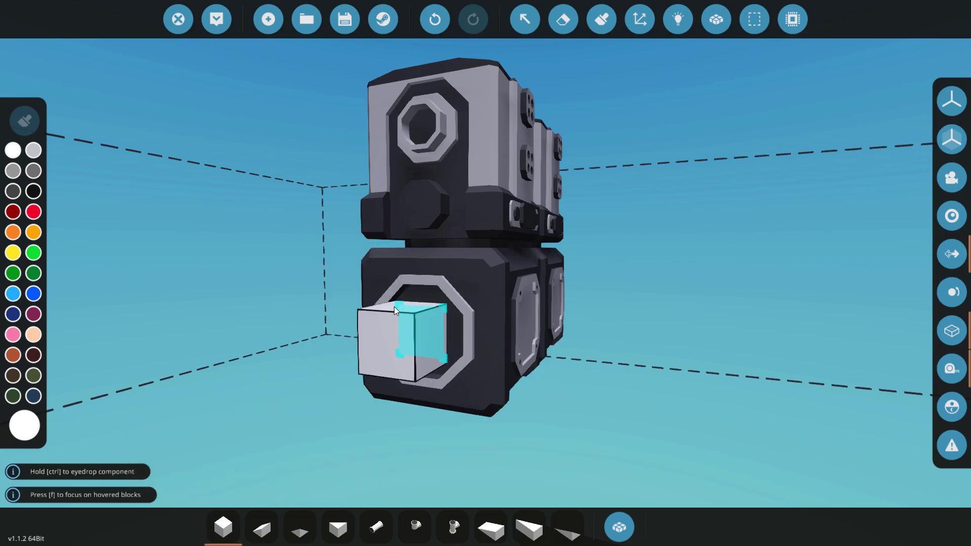
{"action": "key", "text": "Right"}
{"action": "key", "text": "Right"}
{"action": "key", "text": "Left"}
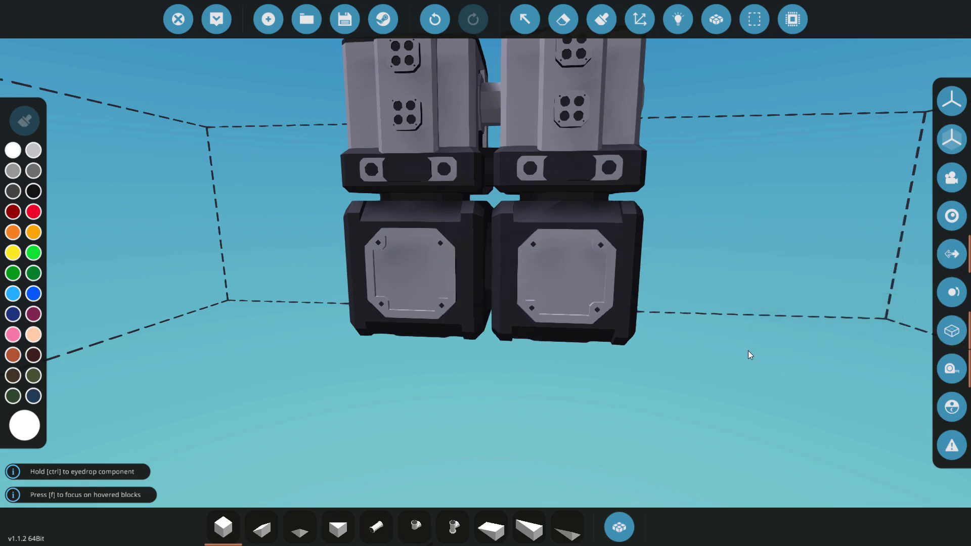
{"action": "left_click_drag", "start_coordinate": [748, 351], "coordinate": [579, 251]}
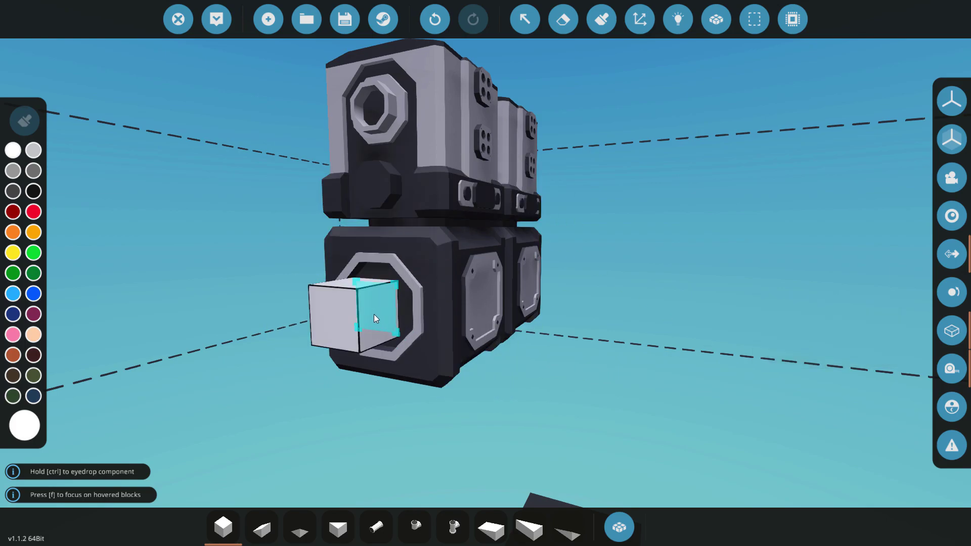
{"action": "left_click_drag", "start_coordinate": [579, 356], "coordinate": [575, 357]}
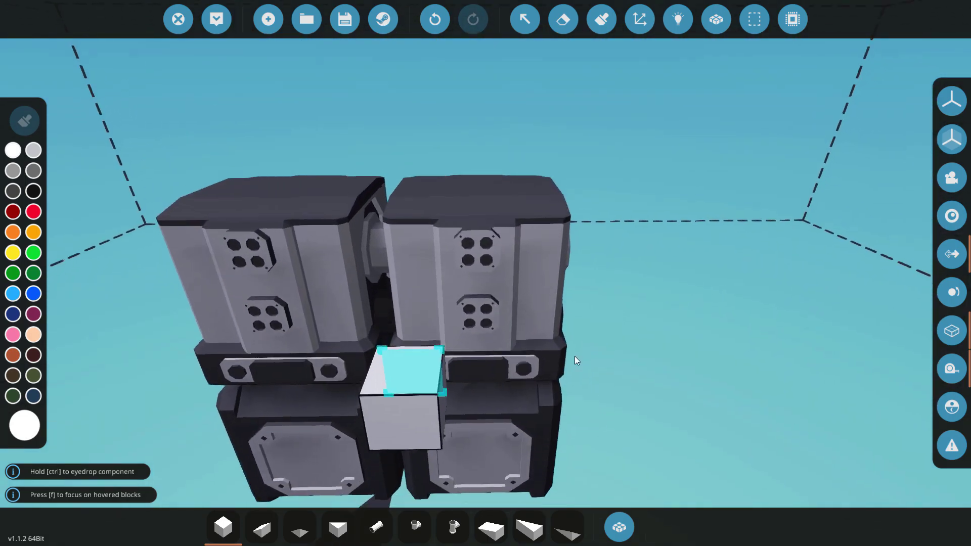
{"action": "left_click", "coordinate": [562, 362]}
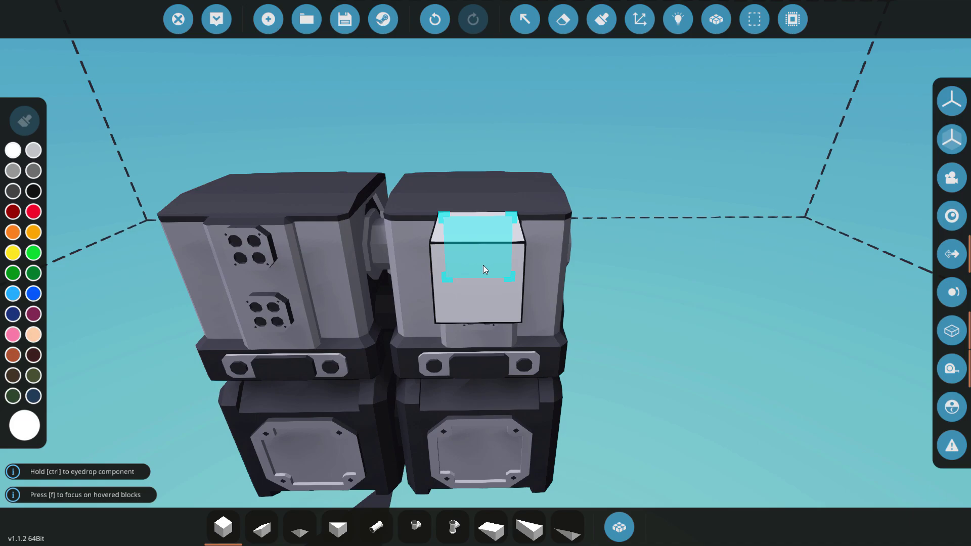
{"action": "left_click_drag", "start_coordinate": [484, 265], "coordinate": [681, 381]}
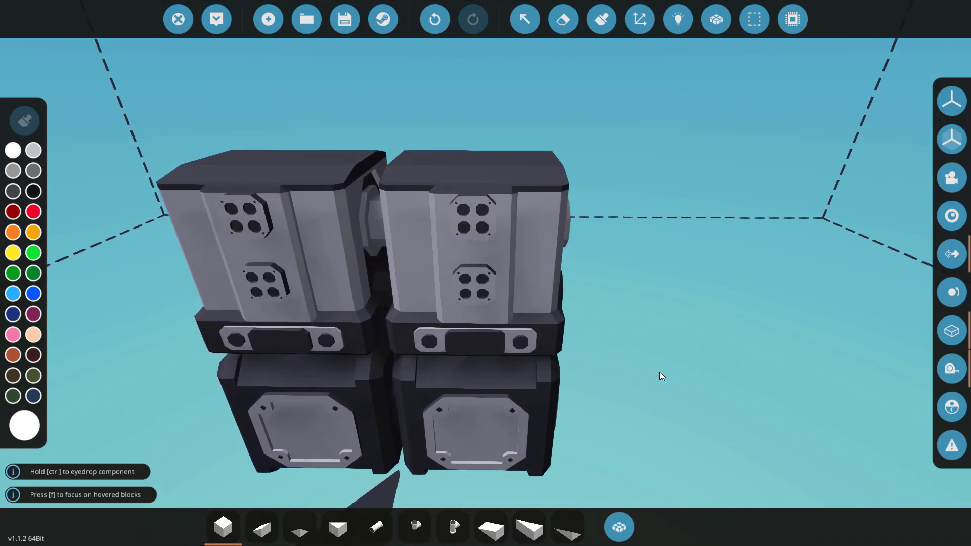
{"action": "key", "text": "q"}
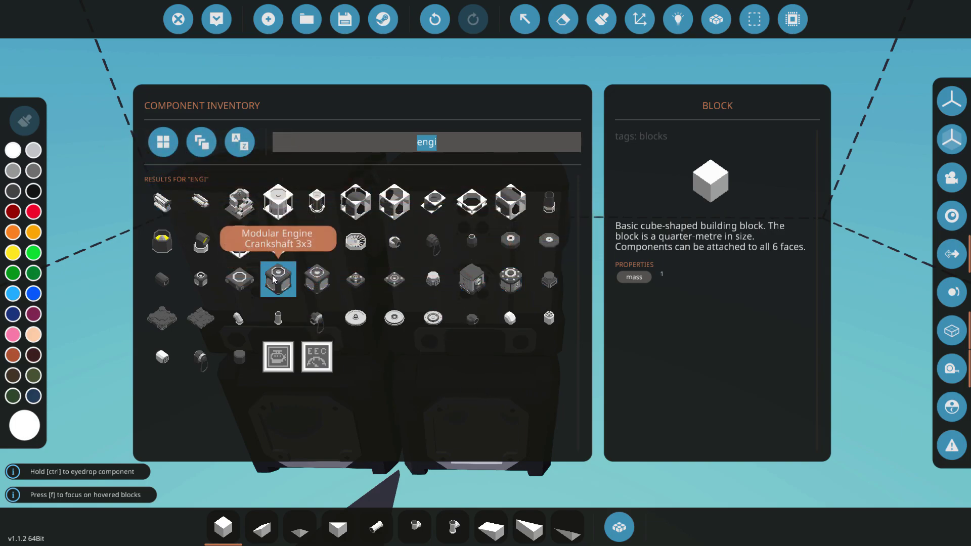
Attach a Modular Engine Drive Belt 3x3 to the crankshaft end of the engine
{"action": "left_click", "coordinate": [167, 323]}
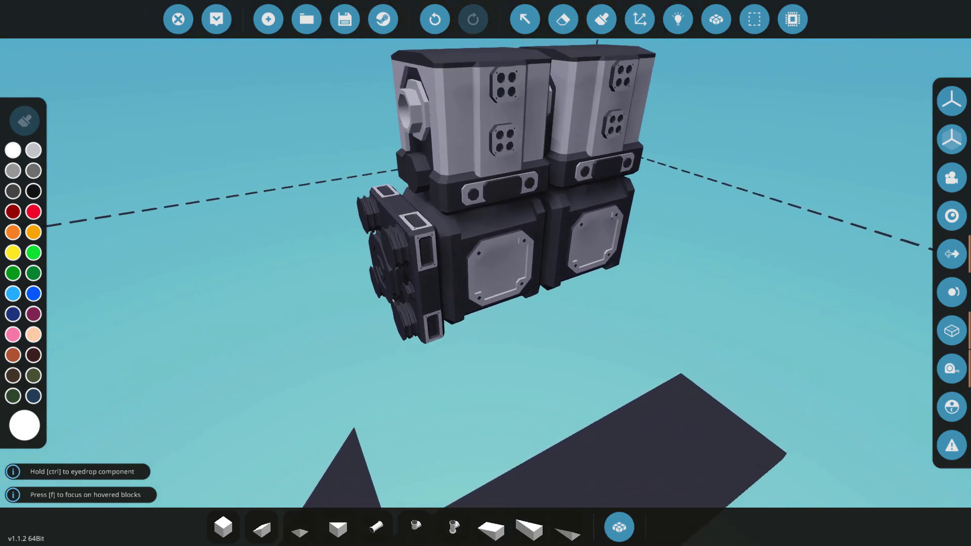
{"action": "key", "text": "f"}
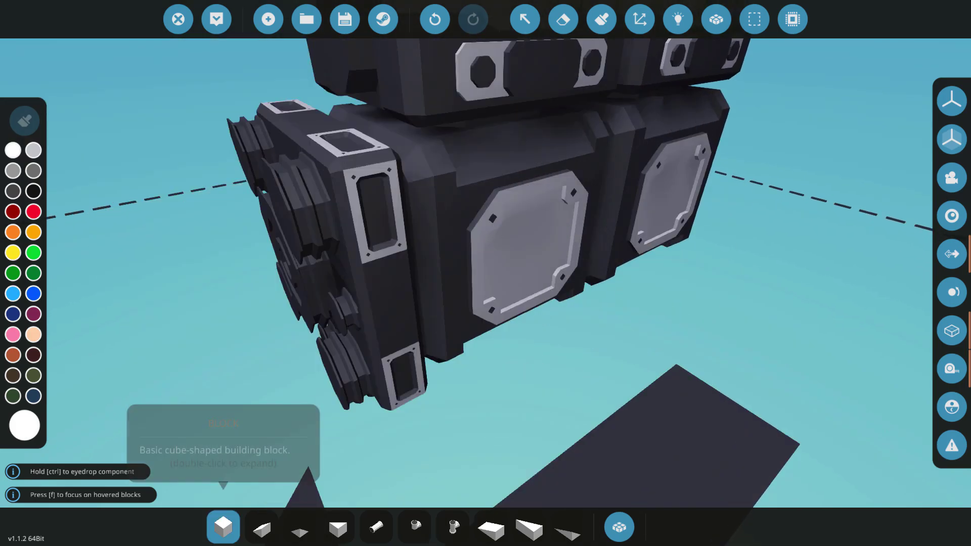
{"action": "left_click", "coordinate": [223, 527]}
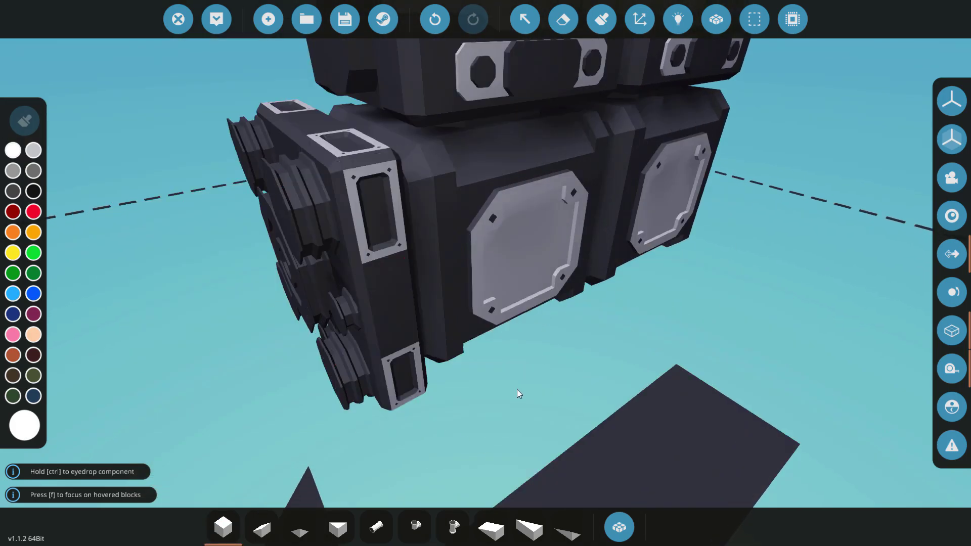
Pick the Modular Engine Starter from the inventory to fit on the drive belt end
{"action": "key", "text": "q"}
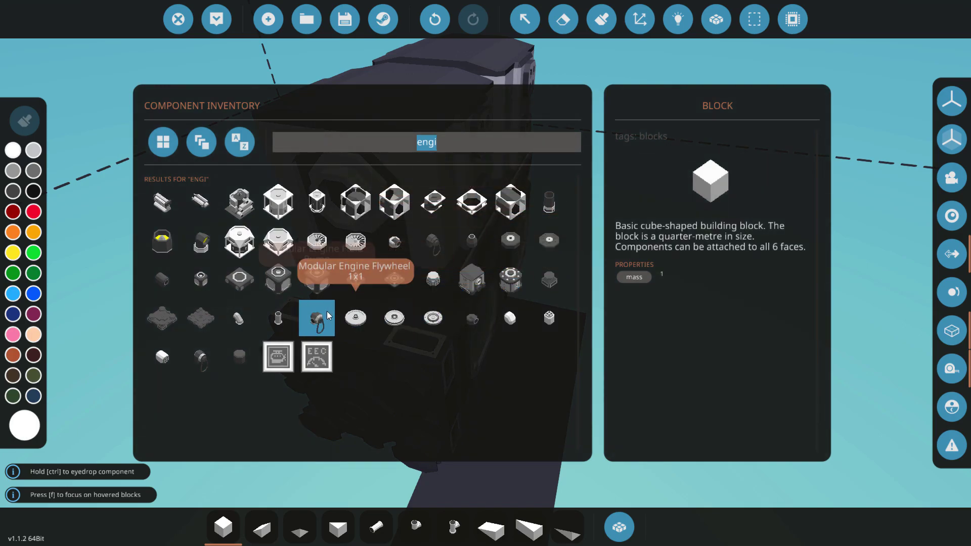
{"action": "left_click", "coordinate": [210, 351]}
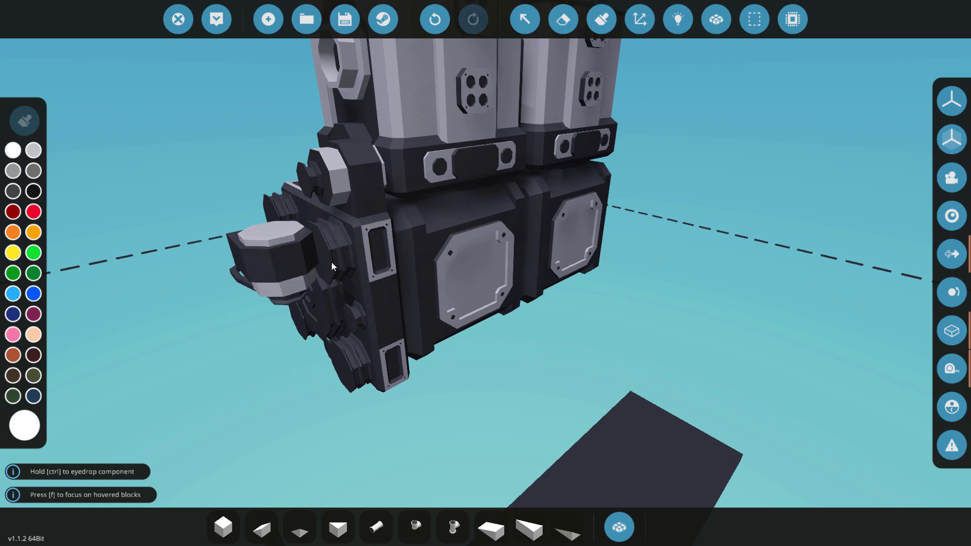
{"action": "key", "text": "d"}
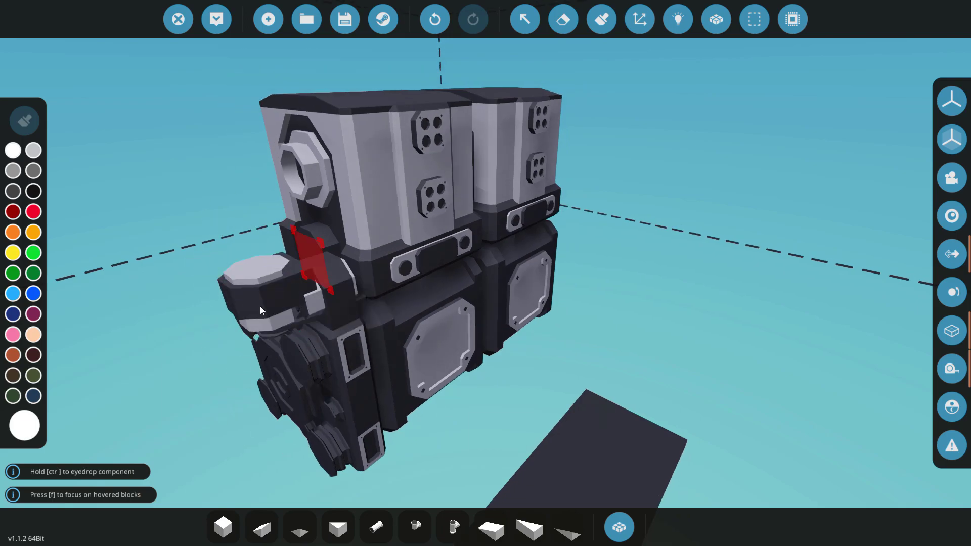
Select the Modular Engine Fluid Pump and rotate it into position at the engine's front
{"action": "key", "text": "q"}
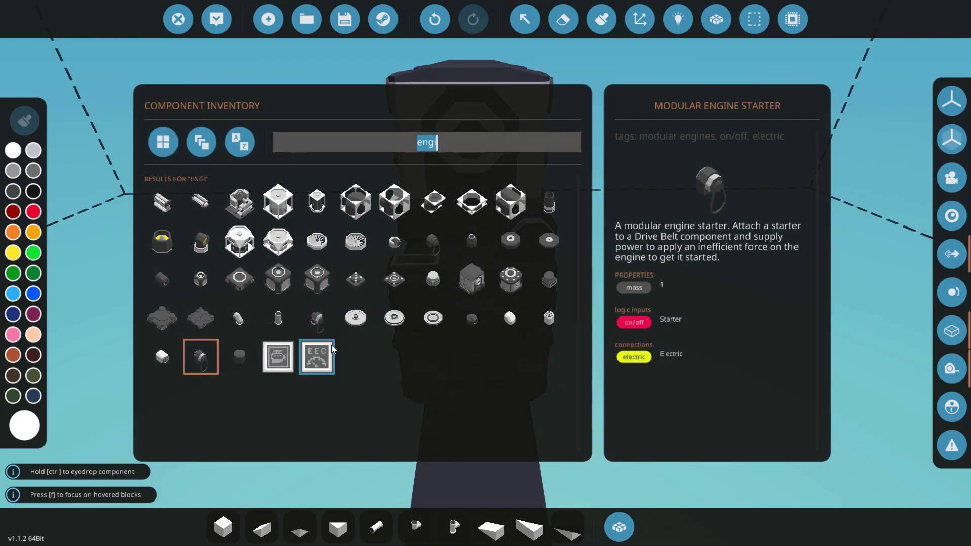
{"action": "left_click", "coordinate": [315, 326]}
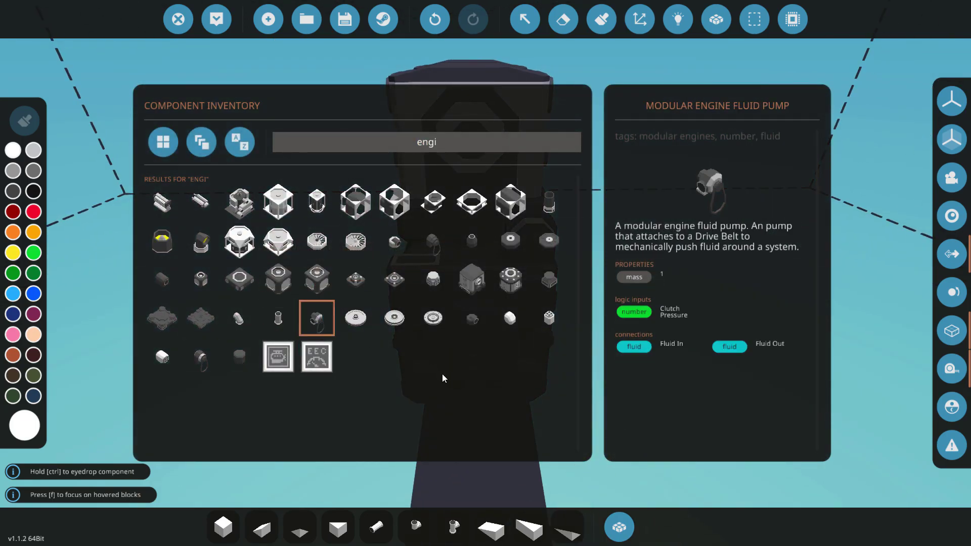
{"action": "scroll", "coordinate": [438, 372], "scroll_direction": "up", "scroll_amount": 3}
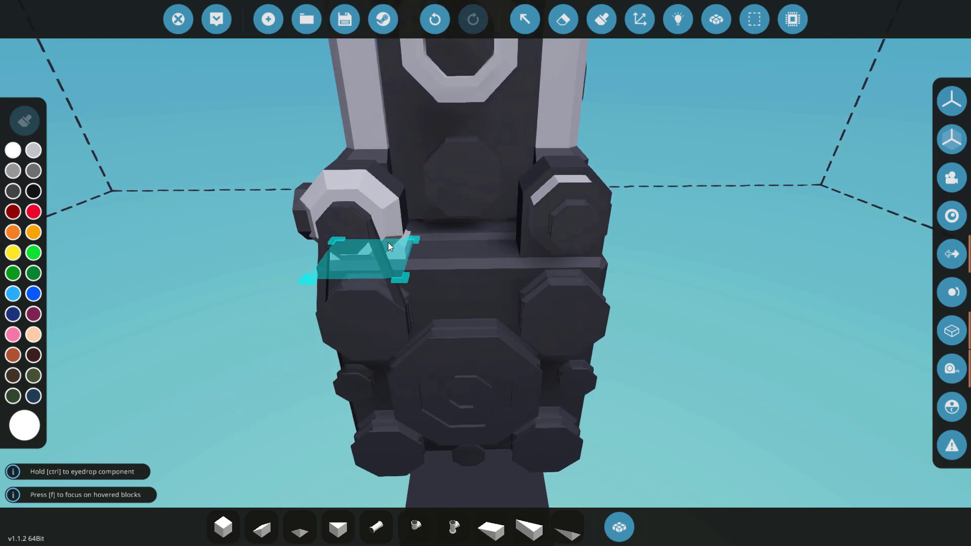
{"action": "key", "text": "a"}
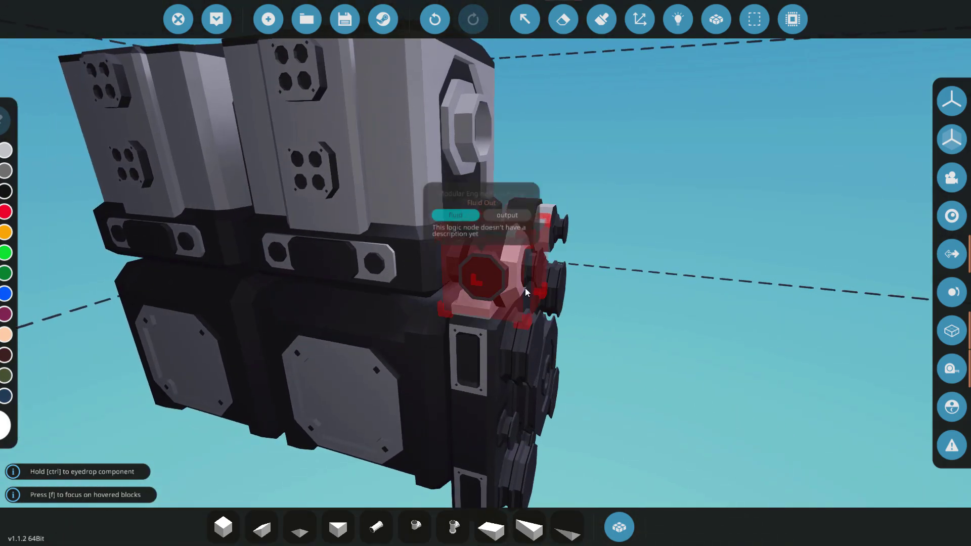
{"action": "key", "text": "e"}
{"action": "key", "text": "e"}
{"action": "key", "text": "e"}
{"action": "key", "text": "e"}
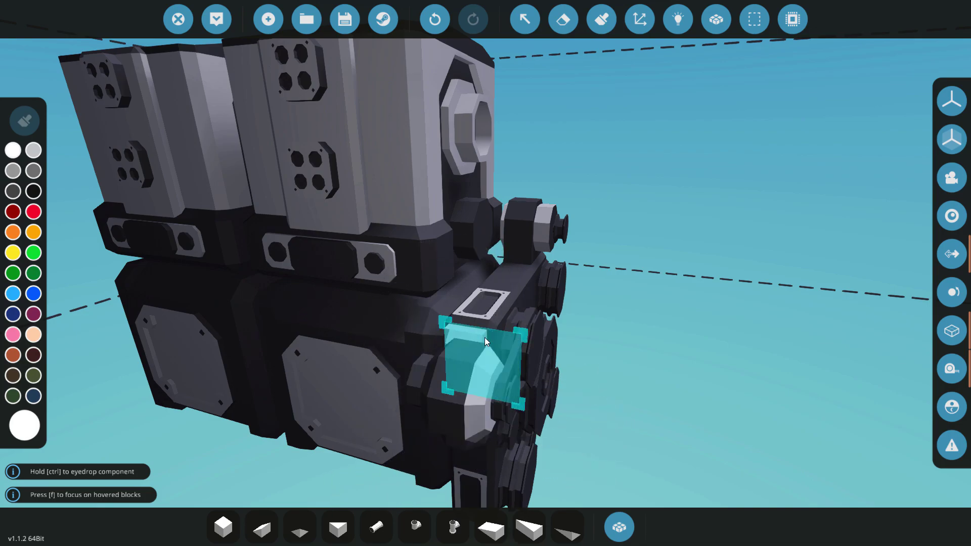
{"action": "key", "text": "w"}
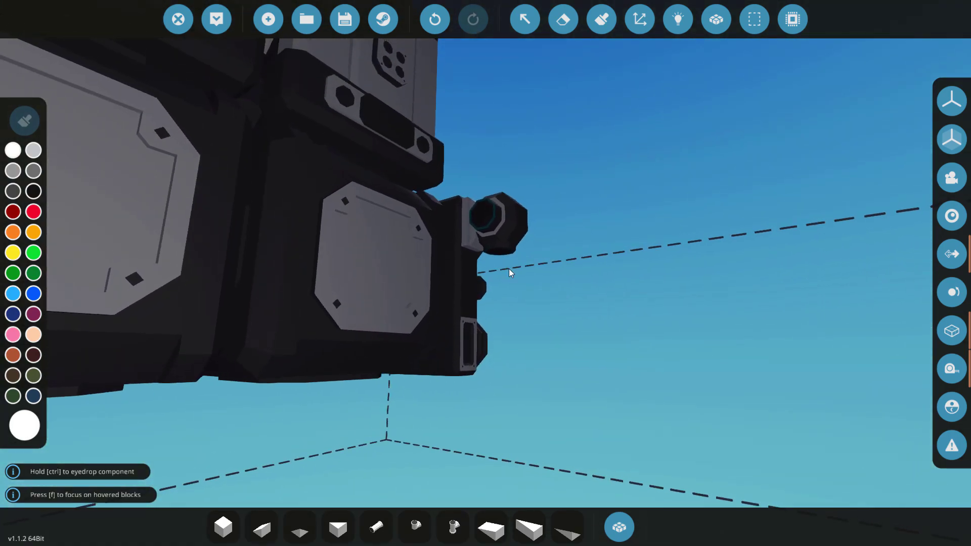
{"action": "key", "text": "f"}
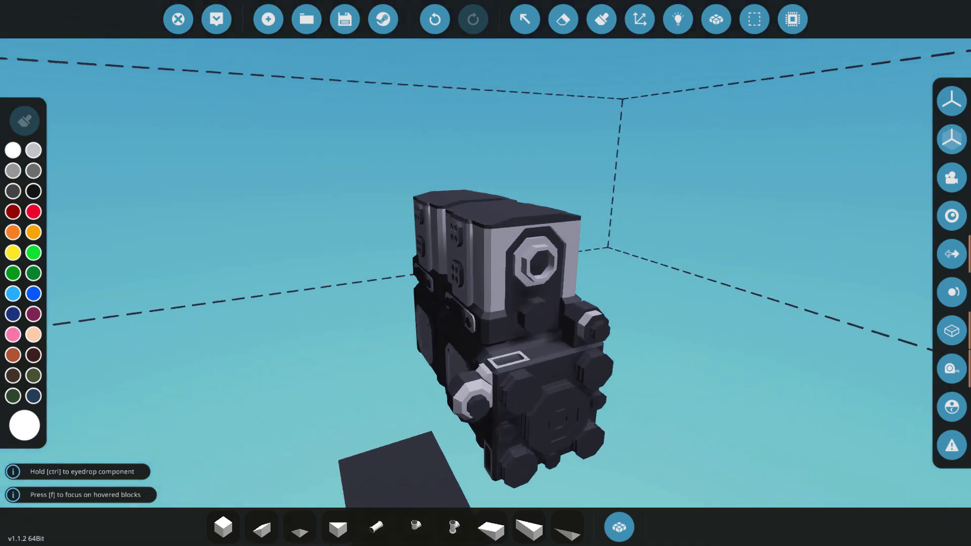
{"action": "key", "text": "f"}
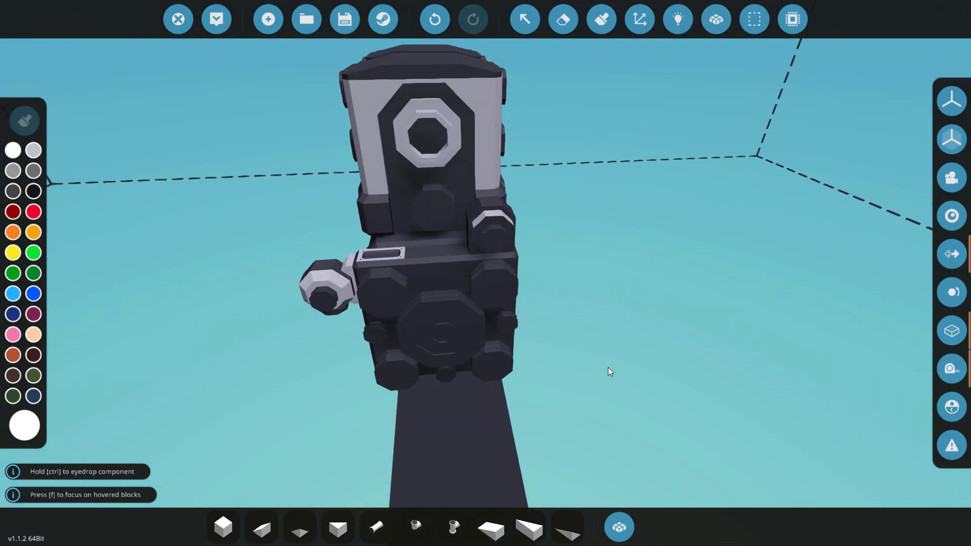
{"action": "key", "text": "f"}
{"action": "key", "text": "f"}
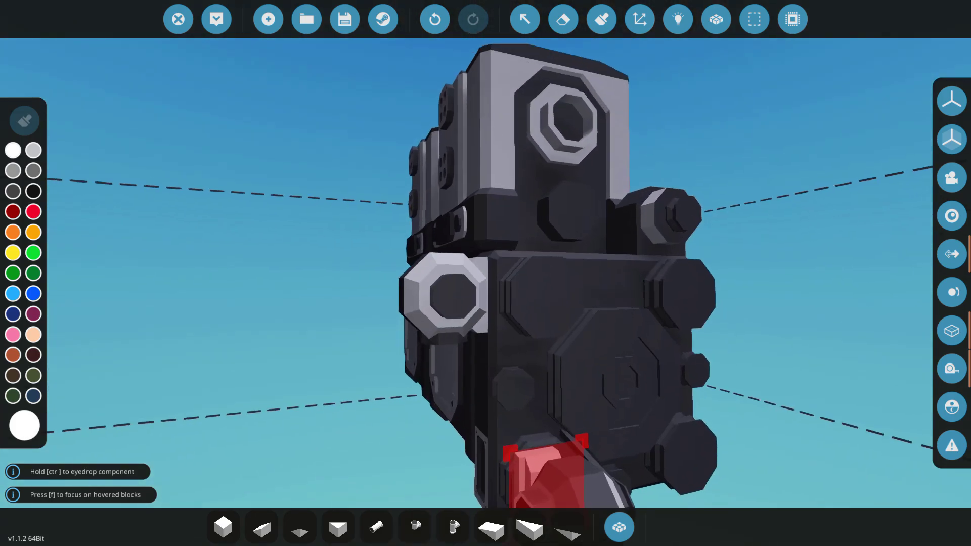
Mount a Modular Engine Alternator on the engine's drive-belt end
{"action": "key", "text": "q"}
{"action": "left_click", "coordinate": [429, 253]}
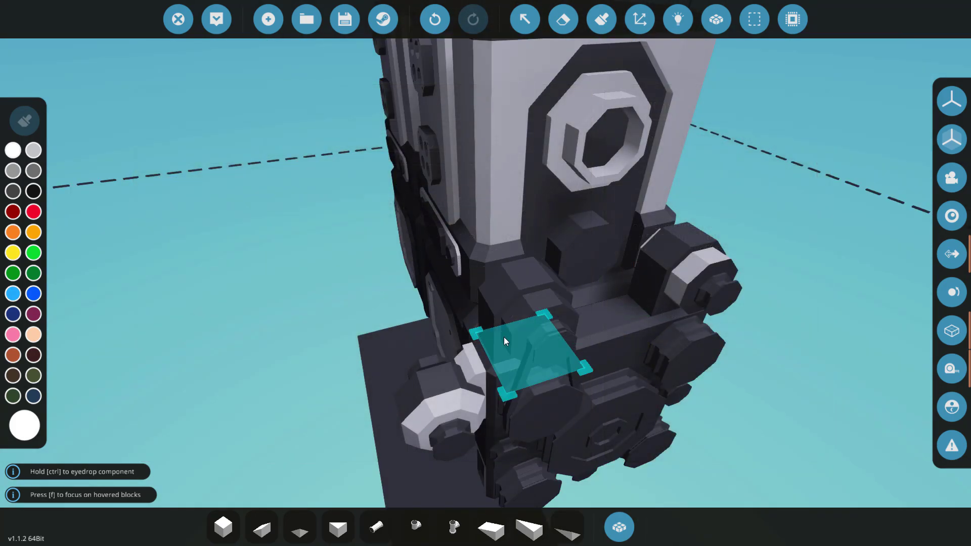
{"action": "left_click_drag", "start_coordinate": [510, 339], "coordinate": [728, 393]}
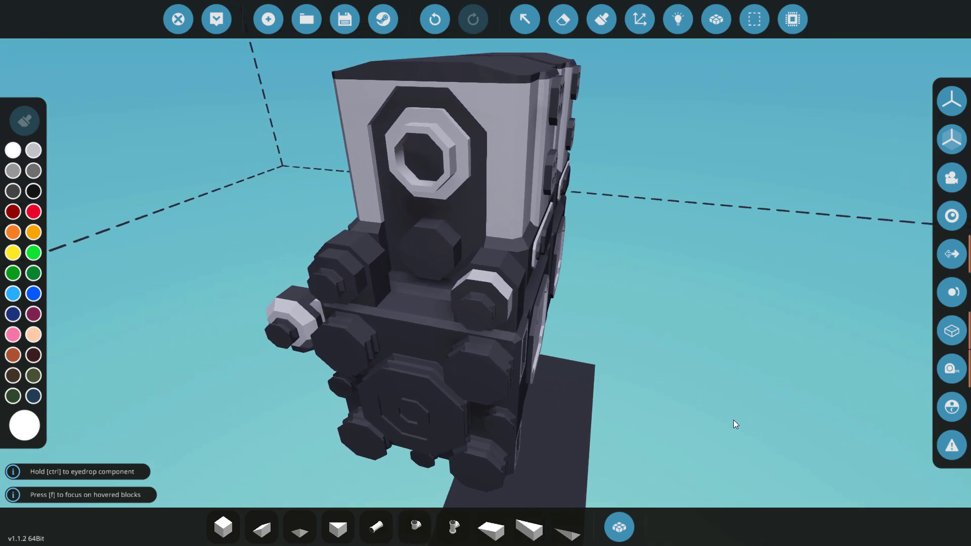
{"action": "key", "text": "shift"}
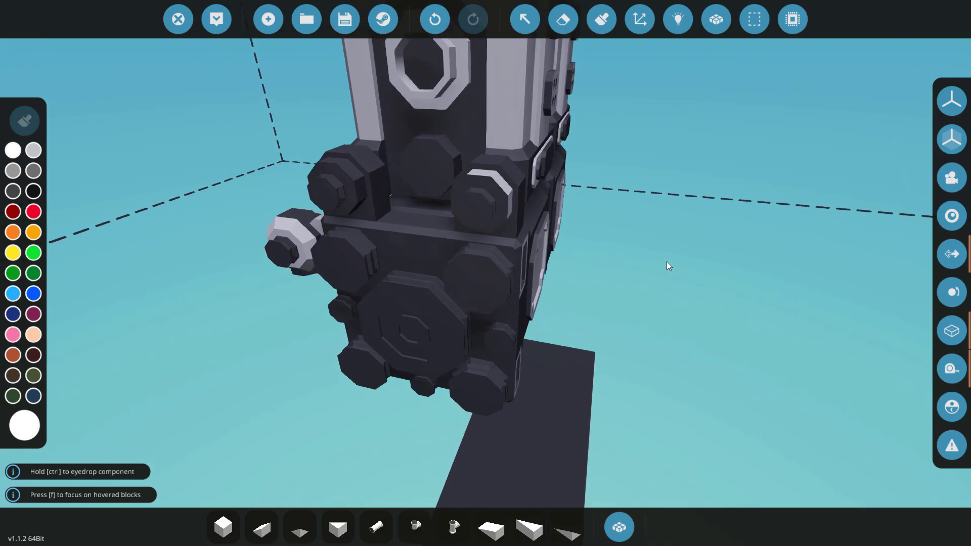
{"action": "left_click", "coordinate": [223, 527]}
{"action": "left_click_drag", "start_coordinate": [652, 412], "coordinate": [385, 445]}
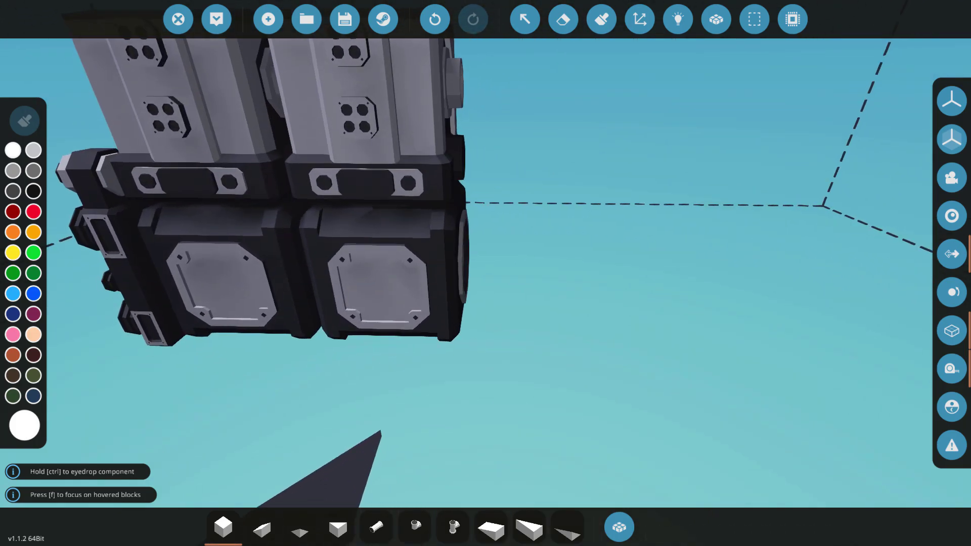
Place a Modular Engine Air Manifold between the cylinders and check its Throttle logic input
{"action": "key", "text": "q"}
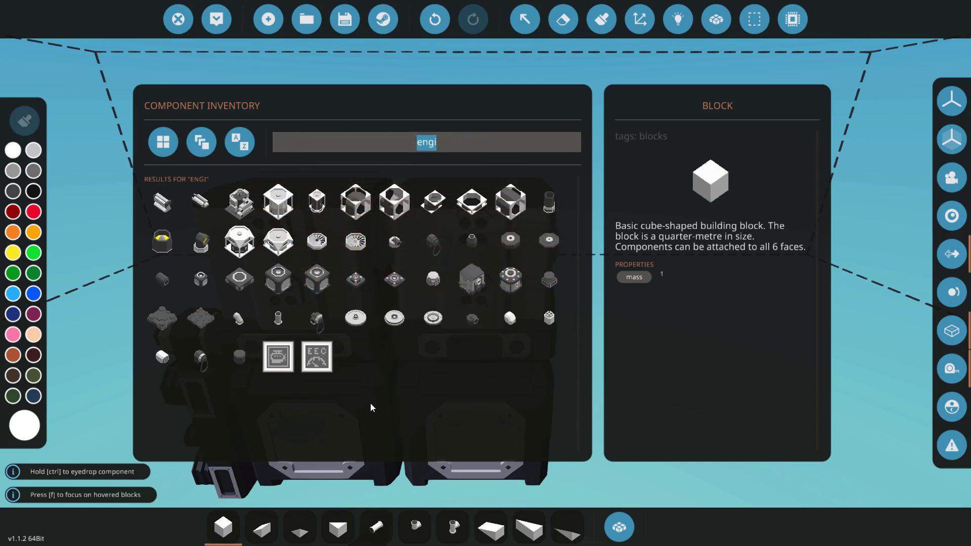
{"action": "left_click", "coordinate": [399, 249]}
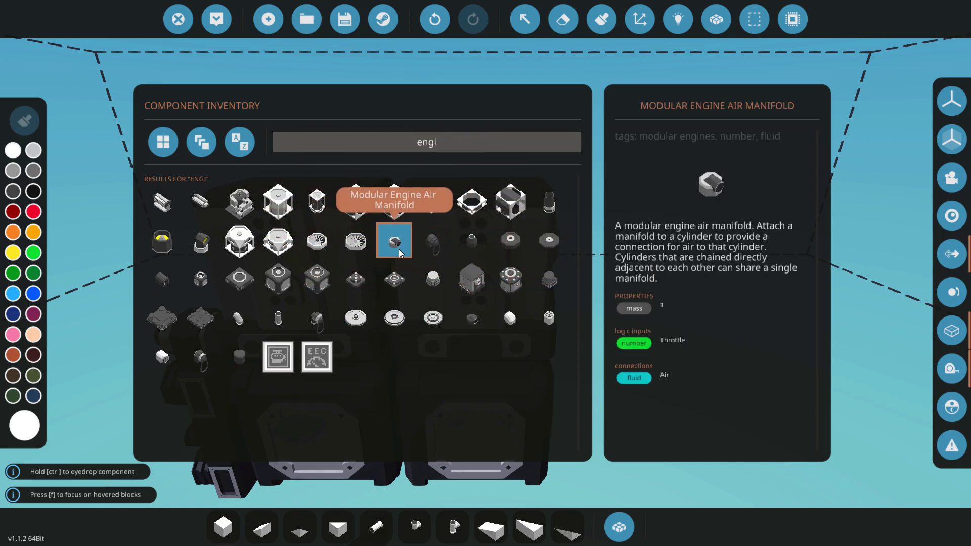
{"action": "left_click", "coordinate": [399, 251]}
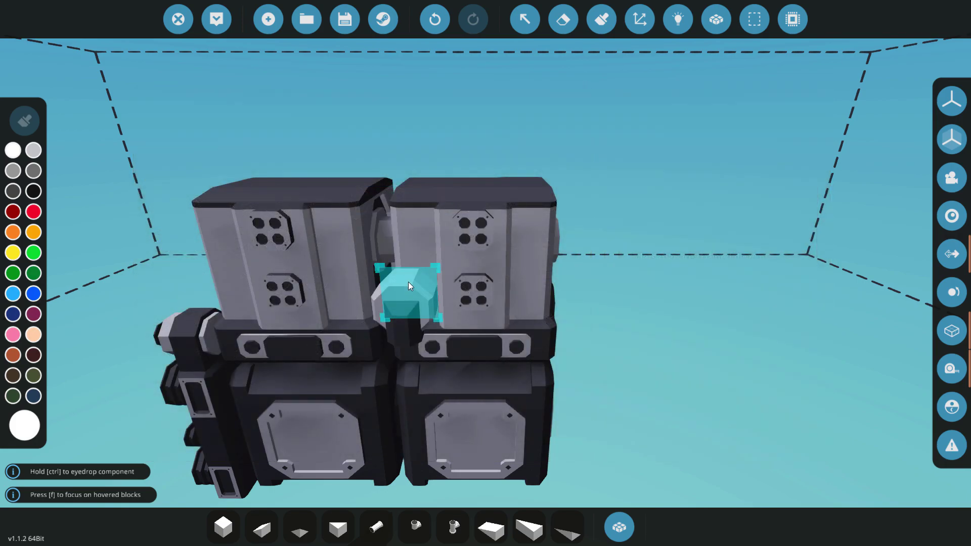
{"action": "left_click", "coordinate": [460, 290]}
{"action": "left_click_drag", "start_coordinate": [551, 308], "coordinate": [644, 336]}
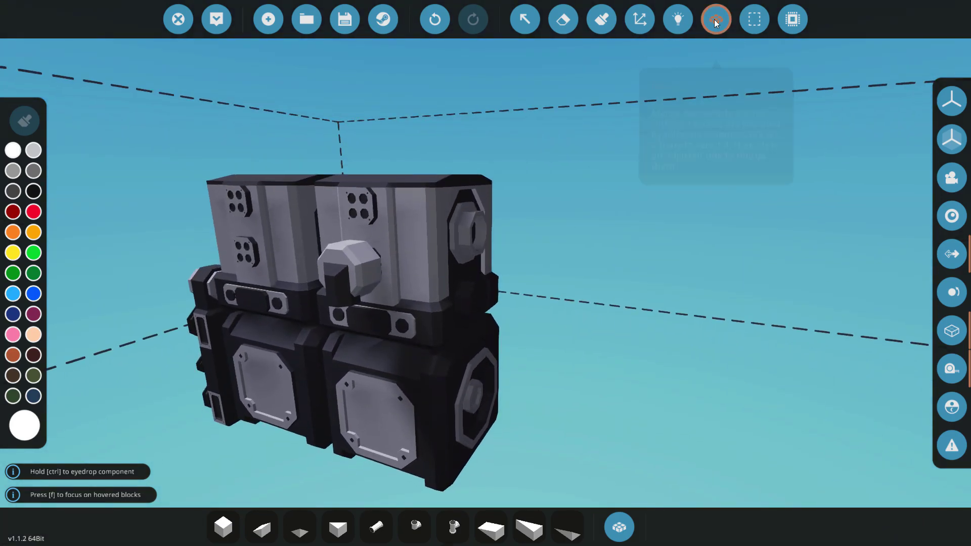
{"action": "left_click", "coordinate": [678, 18]}
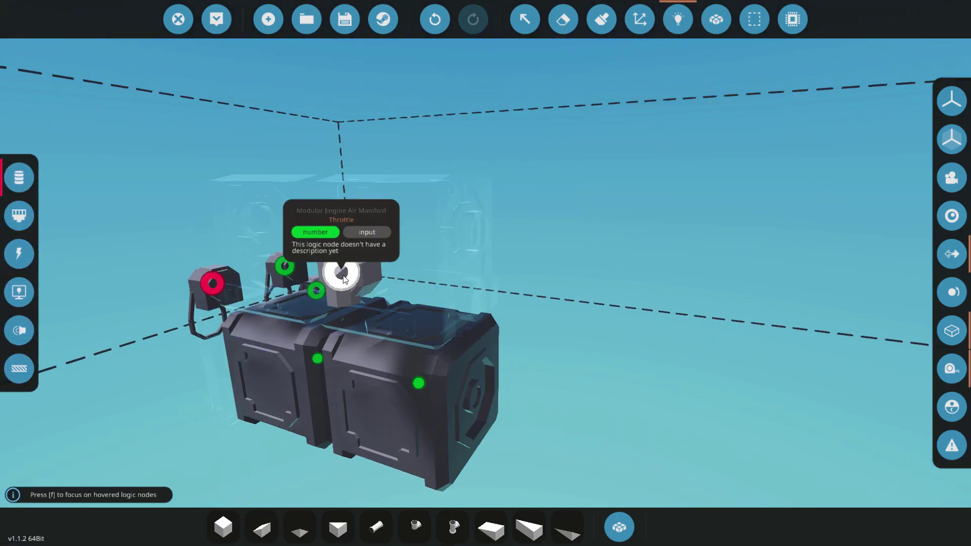
{"action": "left_click", "coordinate": [678, 19]}
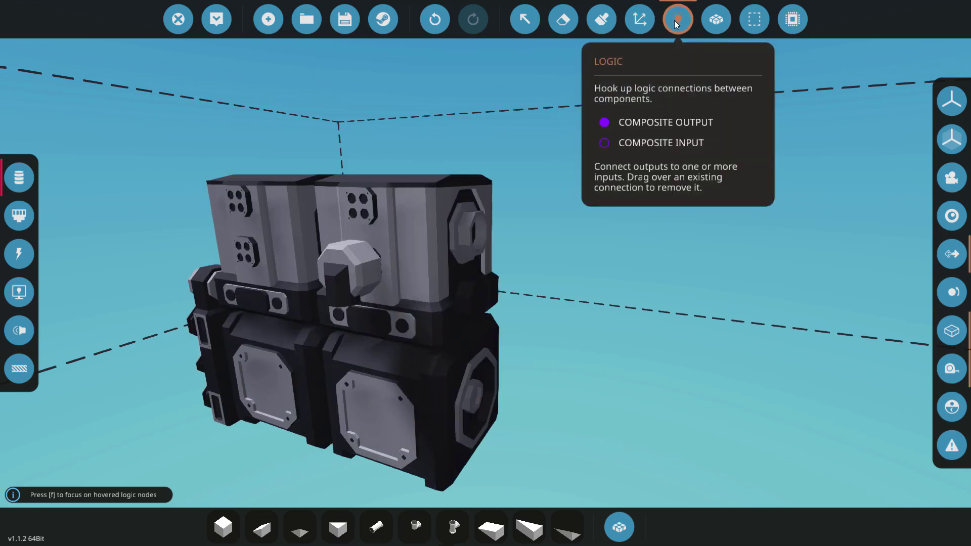
Mount a Modular Engine Coolant Manifold on the second cylinder, rotated so its holes face outward
{"action": "key", "text": "q"}
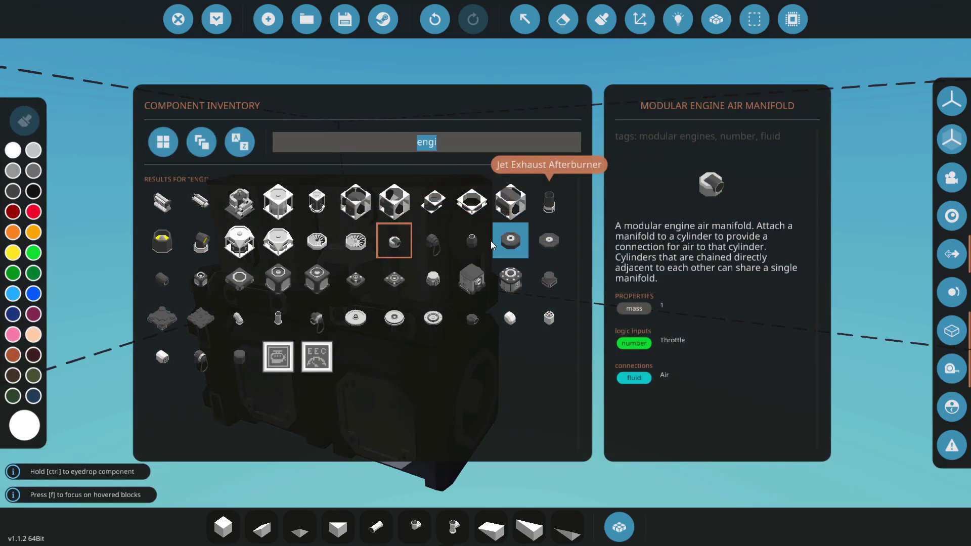
{"action": "left_click", "coordinate": [174, 282]}
{"action": "scroll", "coordinate": [486, 273], "scroll_direction": "up", "scroll_amount": 5}
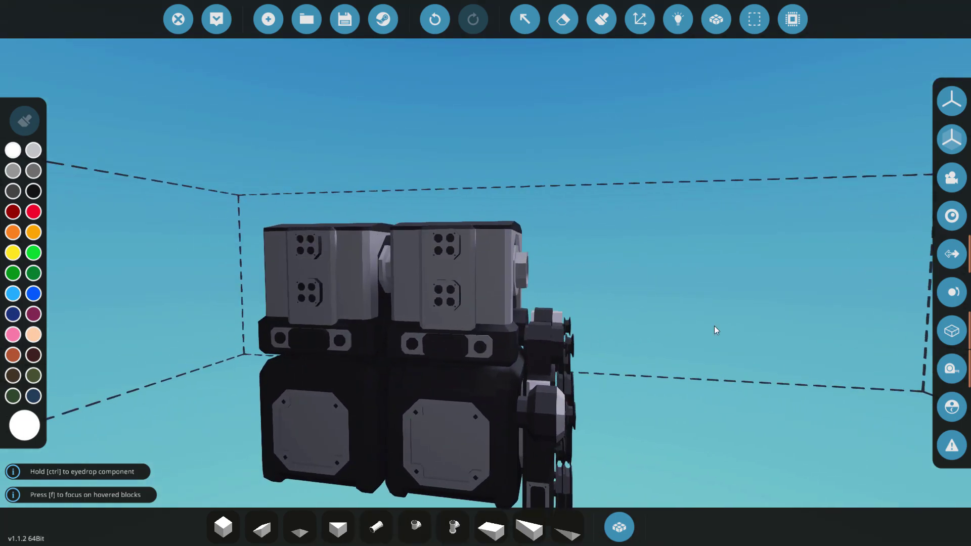
{"action": "key", "text": "q"}
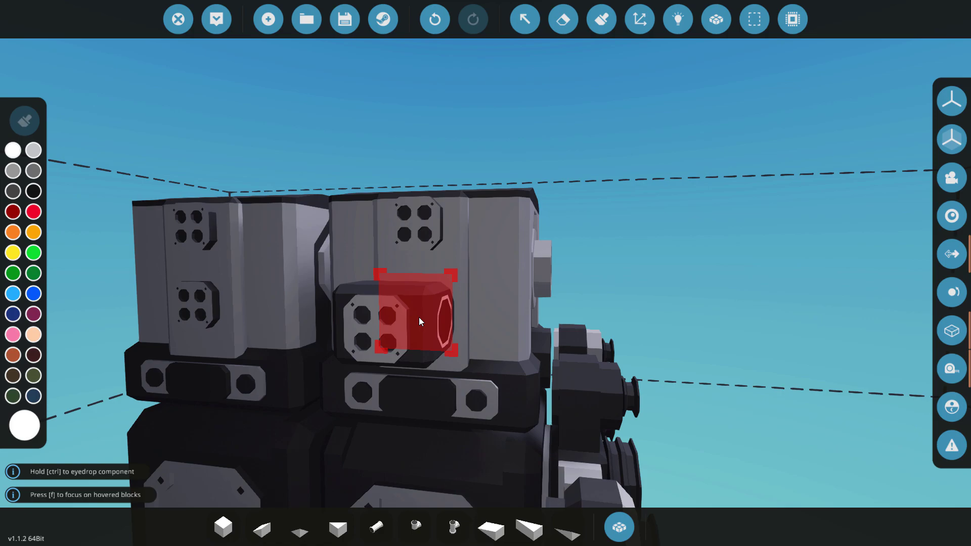
{"action": "key", "text": "q"}
{"action": "left_click_drag", "start_coordinate": [116, 488], "coordinate": [116, 488]}
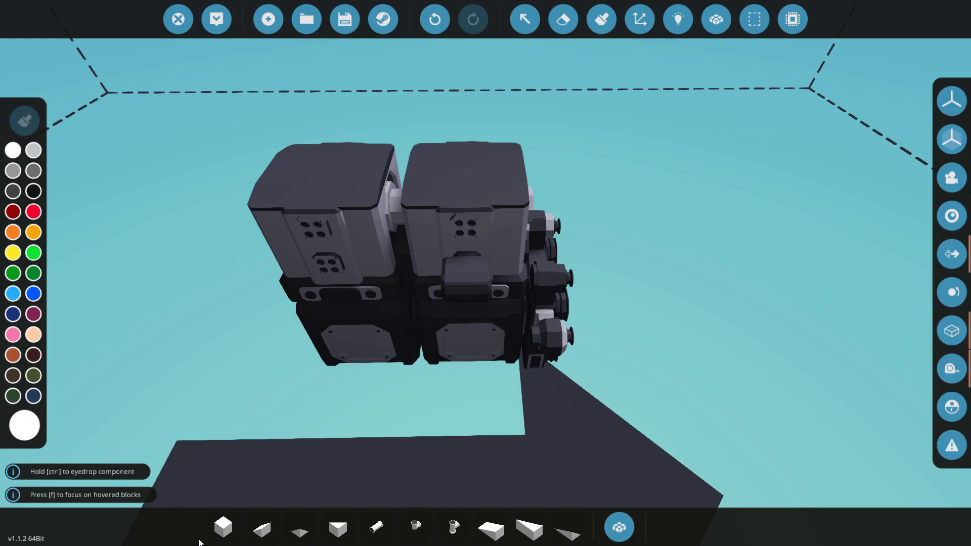
Fit a coolant manifold onto the front of the right cylinder, then the left cylinder
{"action": "left_click", "coordinate": [223, 529]}
{"action": "key", "text": "a"}
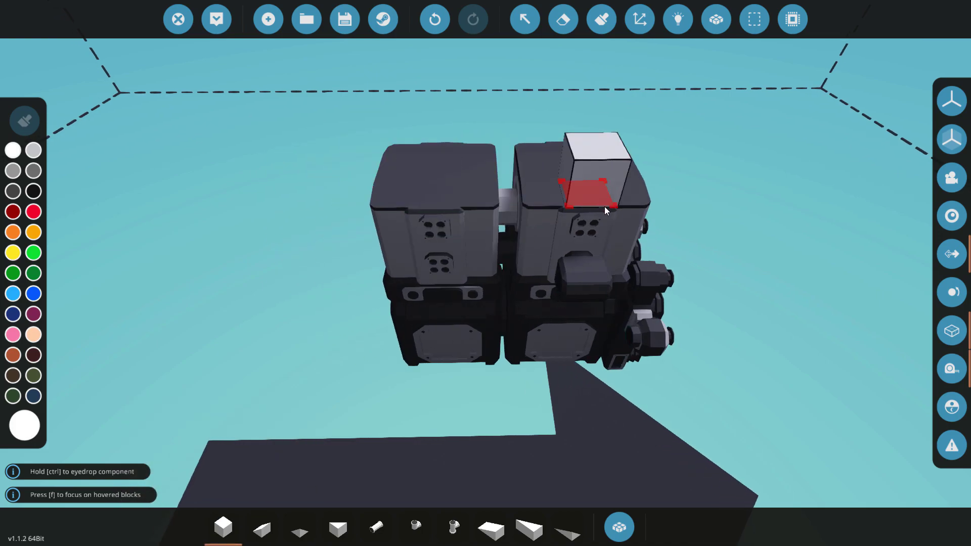
{"action": "key", "text": "e"}
{"action": "key", "text": "d"}
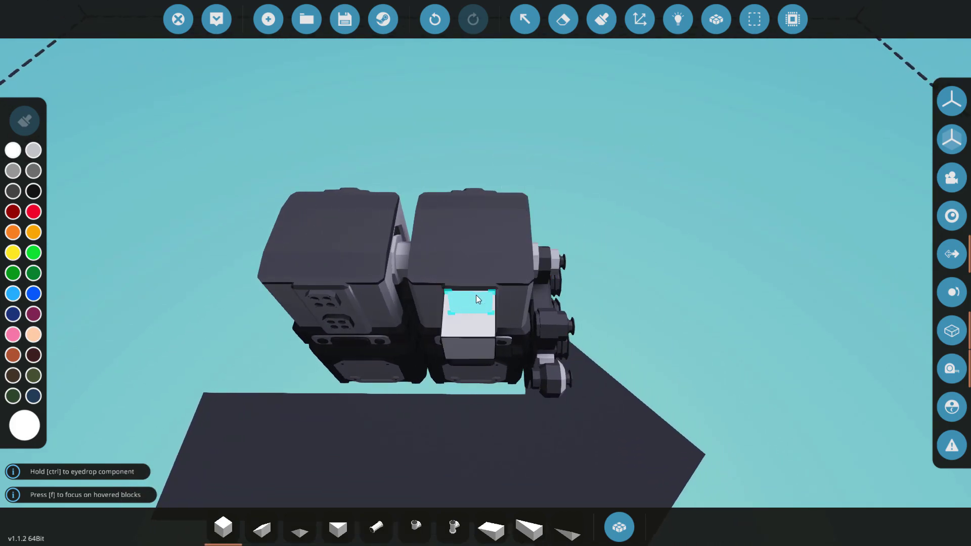
{"action": "key", "text": "q"}
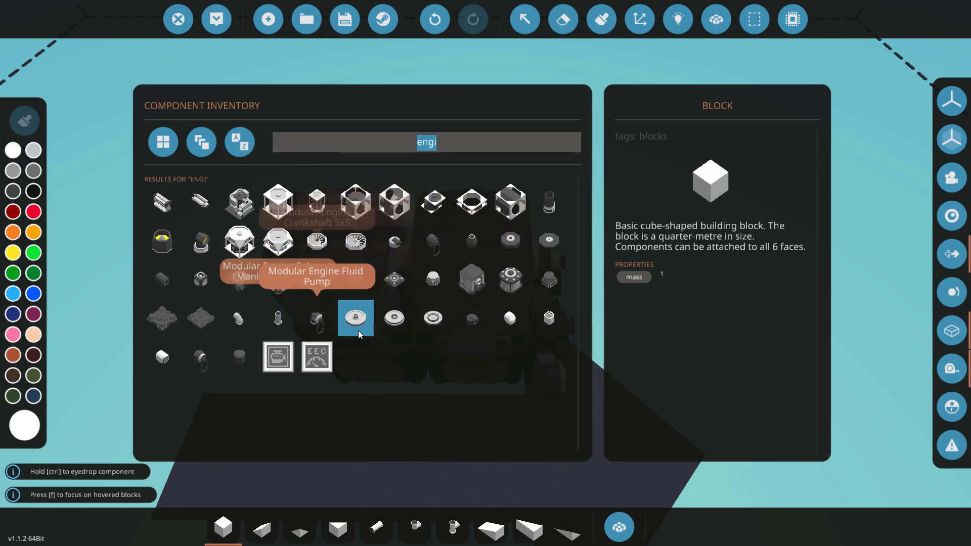
{"action": "left_click", "coordinate": [477, 319]}
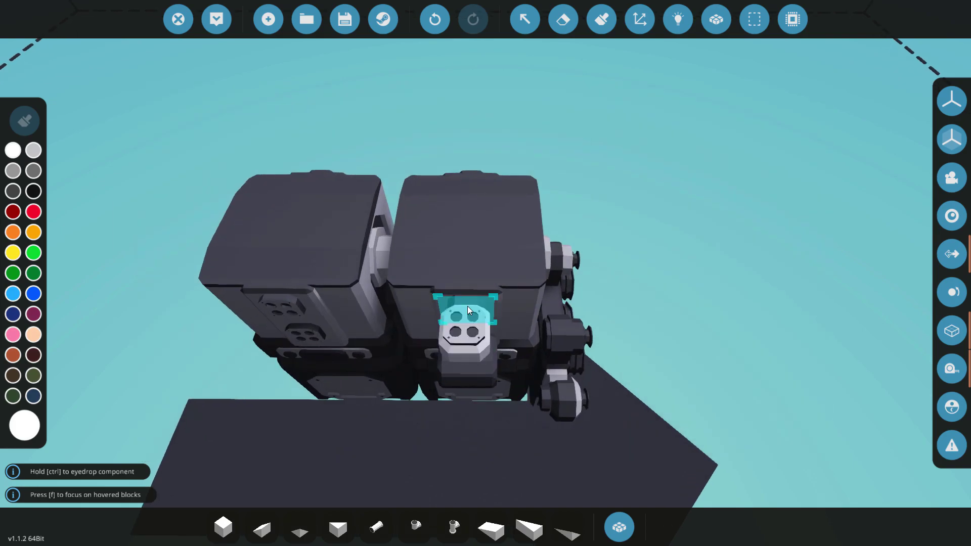
{"action": "left_click", "coordinate": [467, 310]}
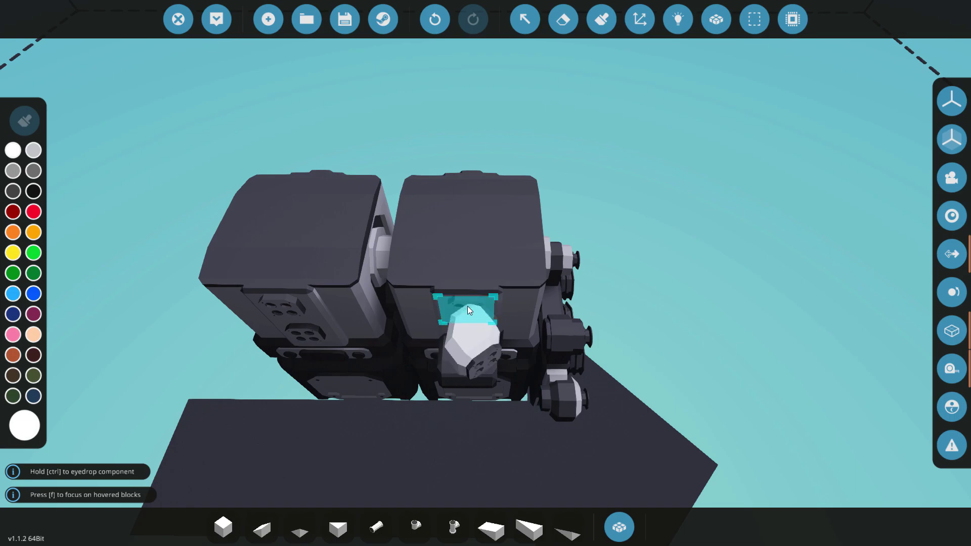
{"action": "left_click", "coordinate": [289, 311]}
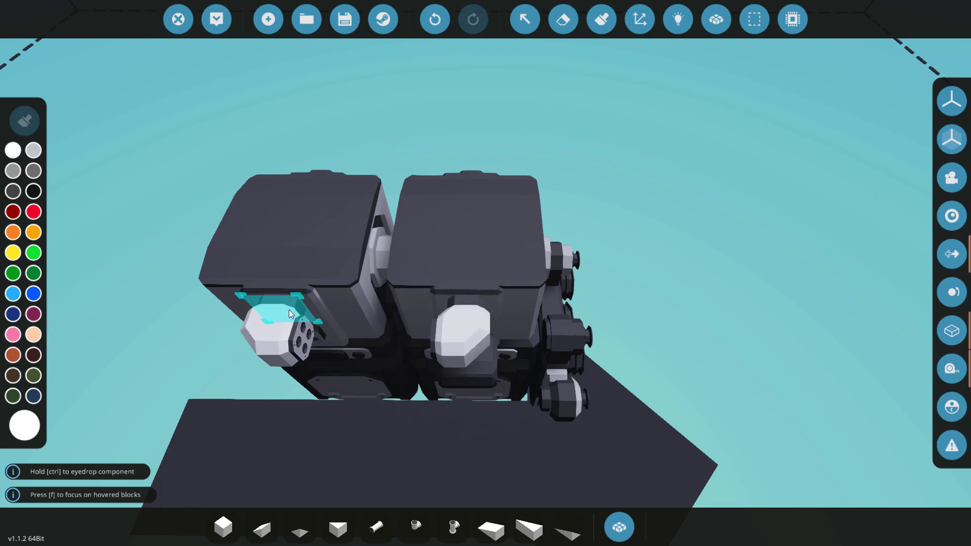
Try the Modular Engine Manifold (T), then view the engine from the front and a raised three-quarter angle
{"action": "key", "text": "q"}
{"action": "left_click", "coordinate": [167, 352]}
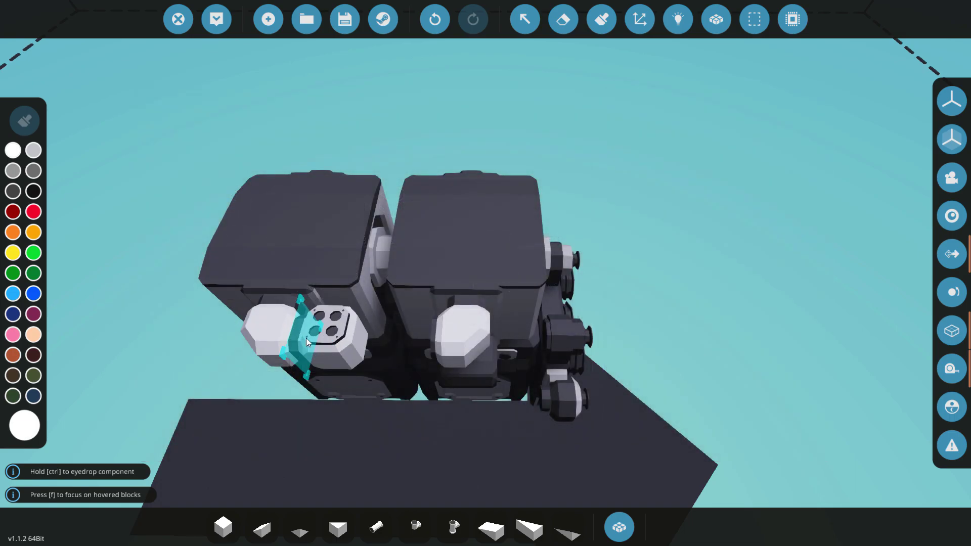
{"action": "key", "text": "q"}
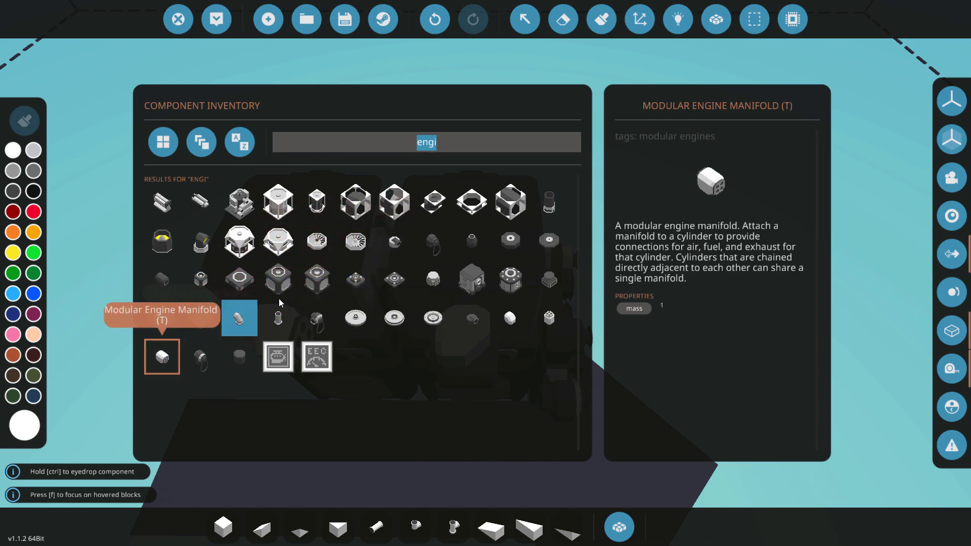
{"action": "key", "text": "q"}
{"action": "left_click_drag", "start_coordinate": [278, 299], "coordinate": [636, 346]}
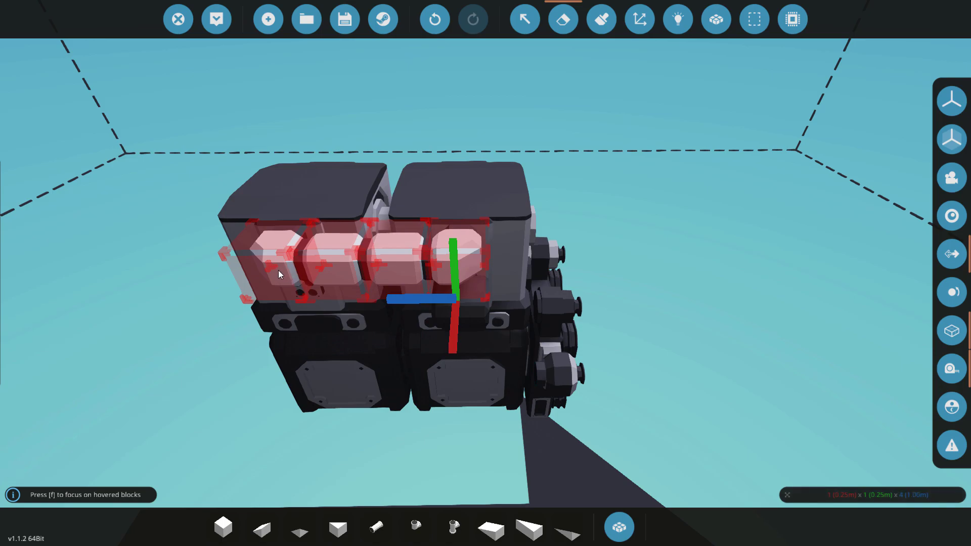
{"action": "left_click_drag", "start_coordinate": [278, 270], "coordinate": [435, 394]}
Lay a straight pipe on the engine and an elbow pipe at the lower engine port
{"action": "scroll", "coordinate": [453, 459], "scroll_direction": "up", "scroll_amount": 3}
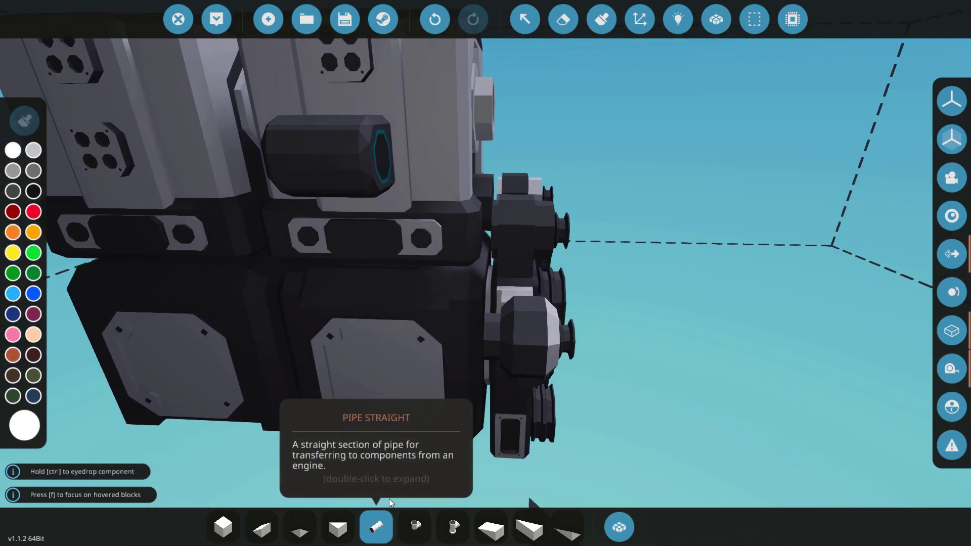
{"action": "left_click", "coordinate": [376, 528]}
{"action": "left_click", "coordinate": [420, 178]}
{"action": "scroll", "coordinate": [422, 182], "scroll_direction": "up", "scroll_amount": 3}
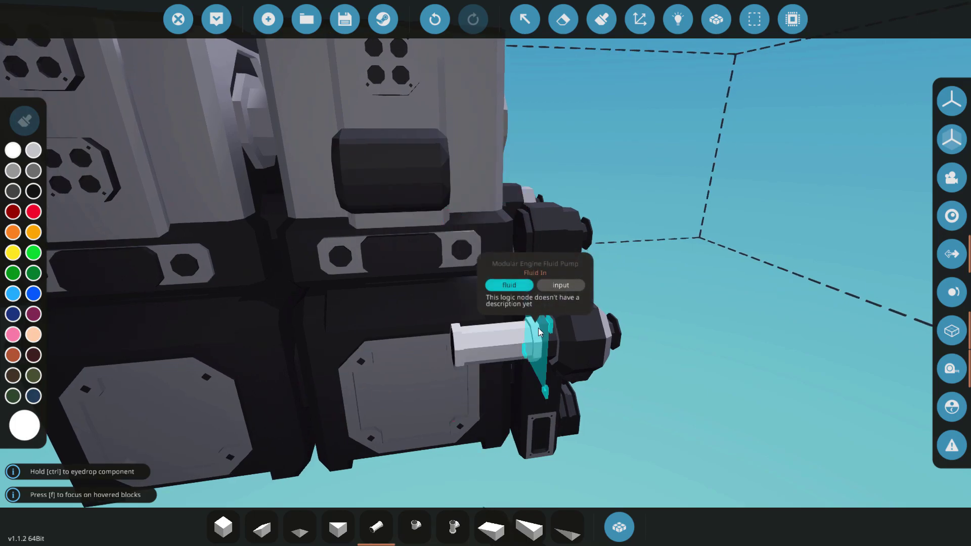
{"action": "left_click_drag", "start_coordinate": [539, 332], "coordinate": [544, 439]}
{"action": "key", "text": "6"}
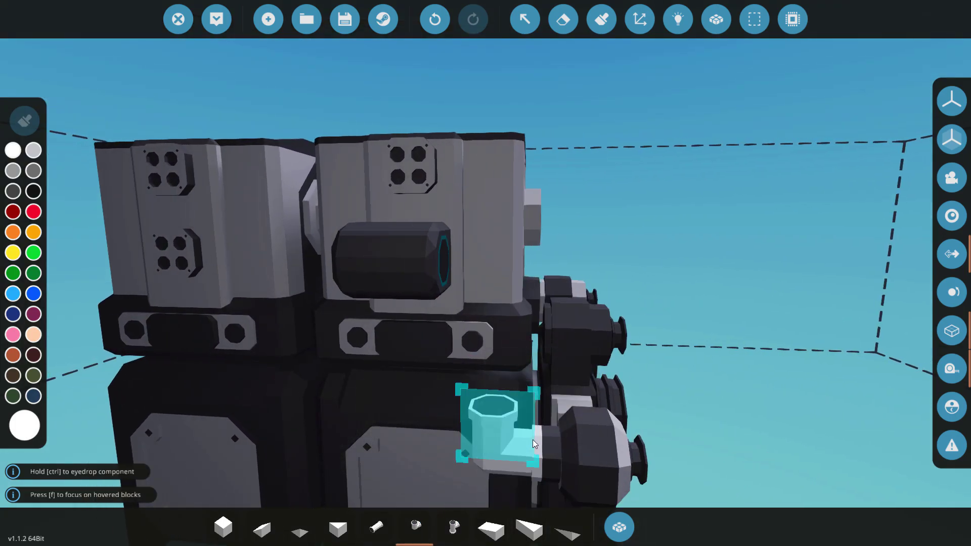
{"action": "left_click", "coordinate": [533, 439]}
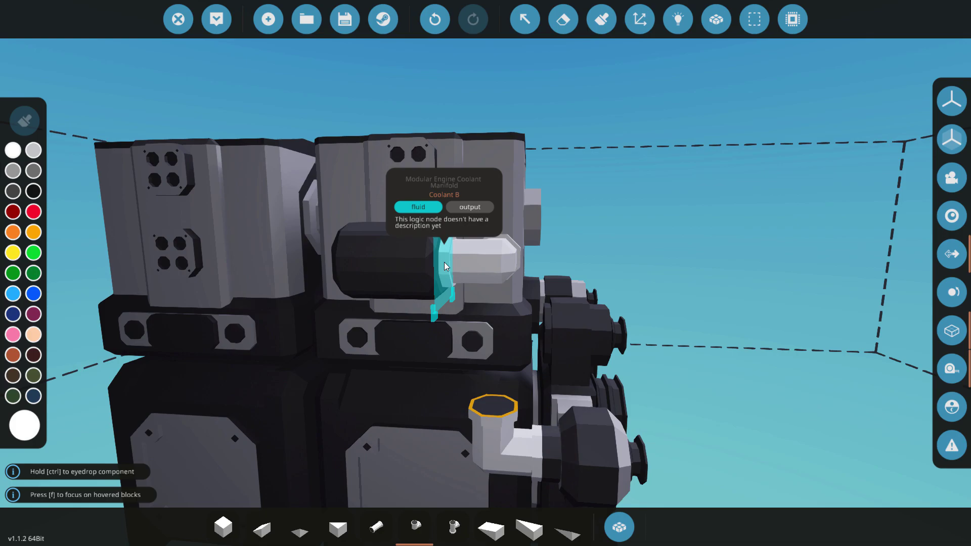
Add an upward-facing elbow on the Coolant B manifold and run straight pipes down to the lower elbow
{"action": "key", "text": "e"}
{"action": "key", "text": "e"}
{"action": "key", "text": "e"}
{"action": "key", "text": "e"}
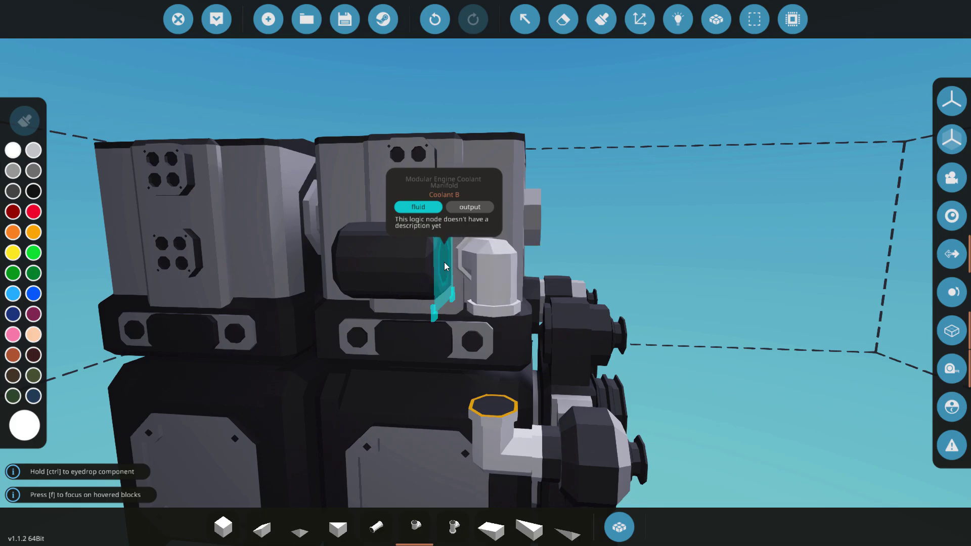
{"action": "left_click", "coordinate": [444, 262]}
{"action": "key", "text": "5"}
{"action": "left_click_drag", "start_coordinate": [471, 299], "coordinate": [493, 400]}
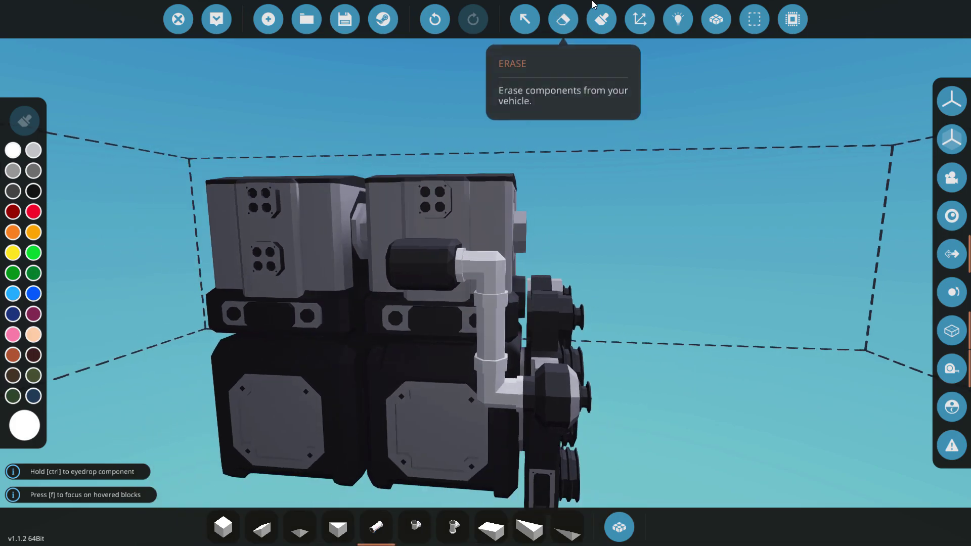
{"action": "left_click", "coordinate": [602, 19]}
{"action": "scroll", "coordinate": [26, 296], "scroll_direction": "up", "scroll_amount": 3}
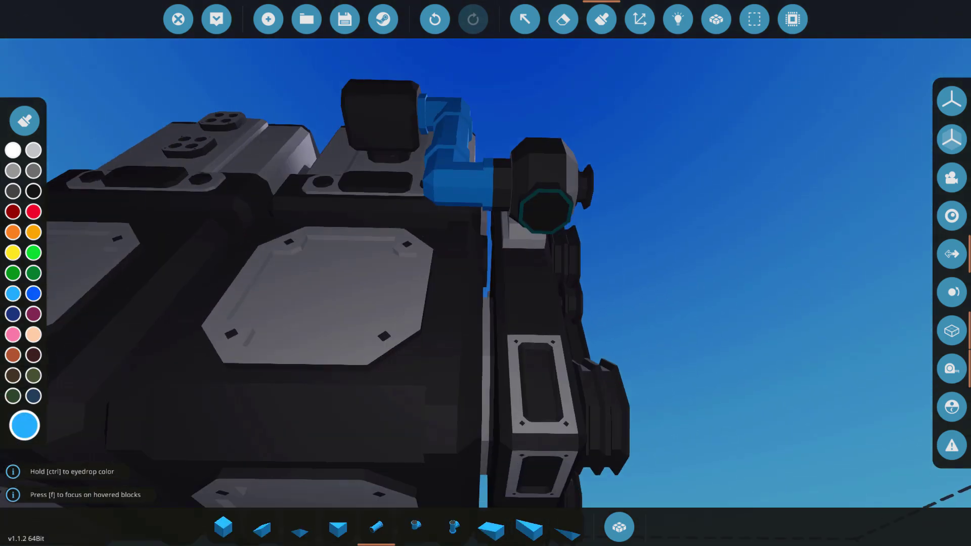
Finish the coolant pipe's paint and paint the fluid pump outlet navy
{"action": "key", "text": "x"}
{"action": "key", "text": "p"}
{"action": "key", "text": "6"}
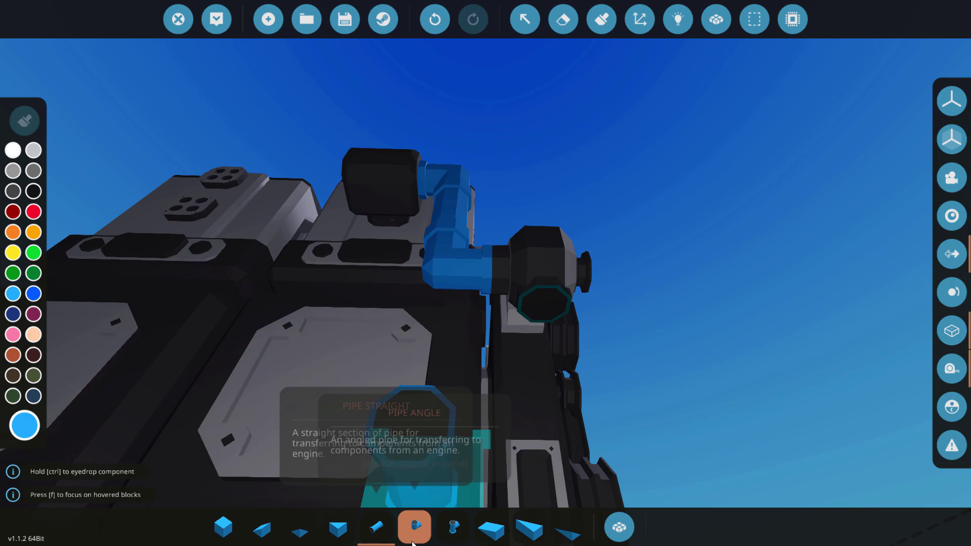
{"action": "left_click", "coordinate": [13, 313]}
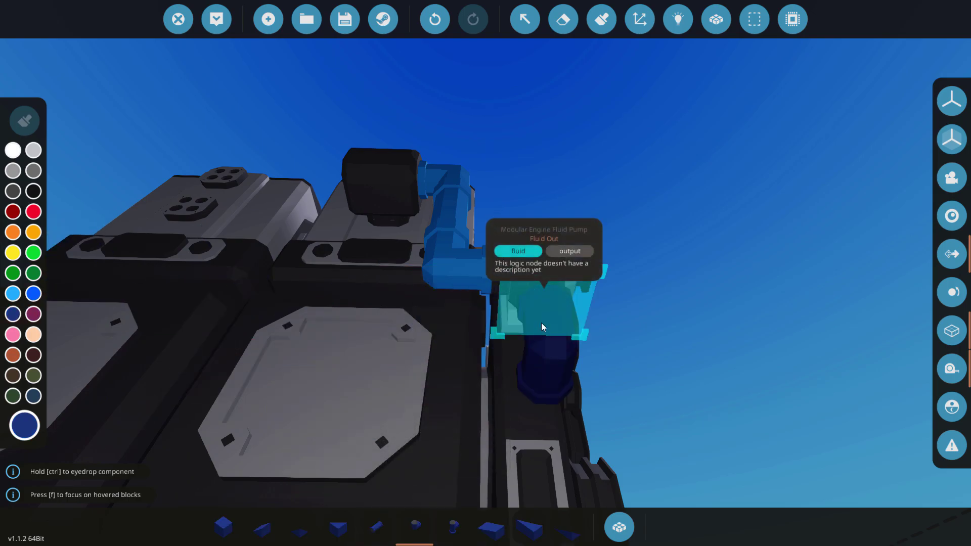
{"action": "left_click", "coordinate": [541, 322]}
Lay navy straight pipes from the pump along the engine's lower side
{"action": "left_click", "coordinate": [383, 527]}
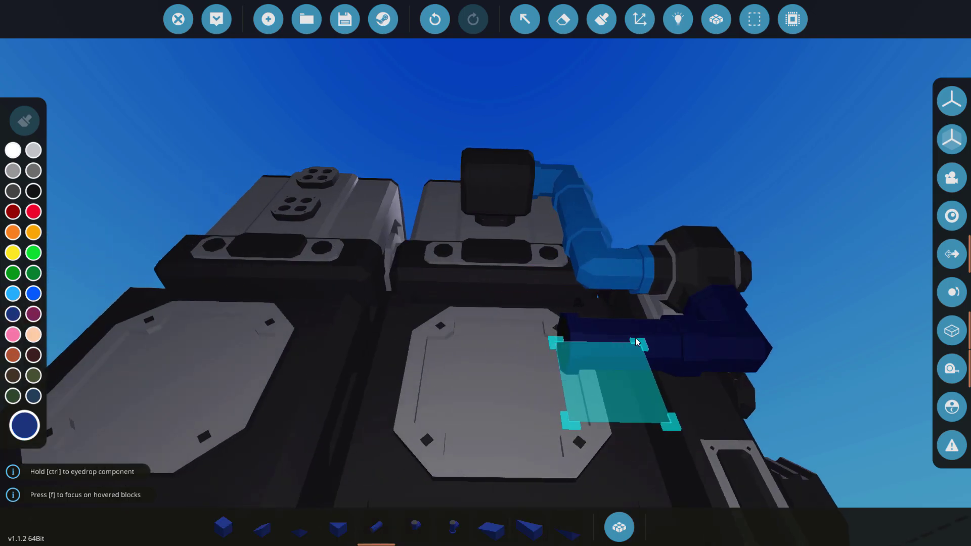
{"action": "left_click", "coordinate": [599, 330]}
{"action": "left_click", "coordinate": [569, 336]}
Find the Fluid Heat Radiator 3x3 (Electric) via a 'rad' search and mount it on the engine's side
{"action": "key", "text": "s"}
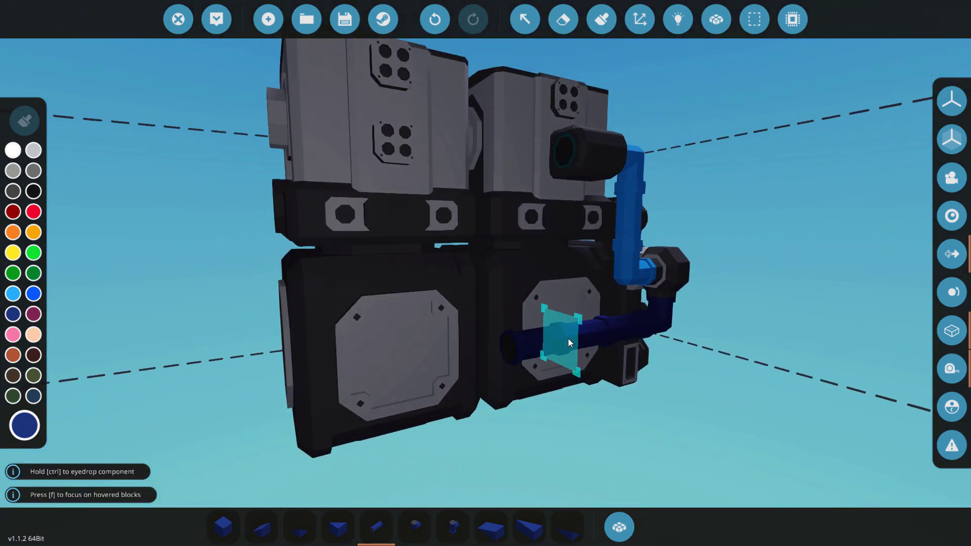
{"action": "key", "text": "a"}
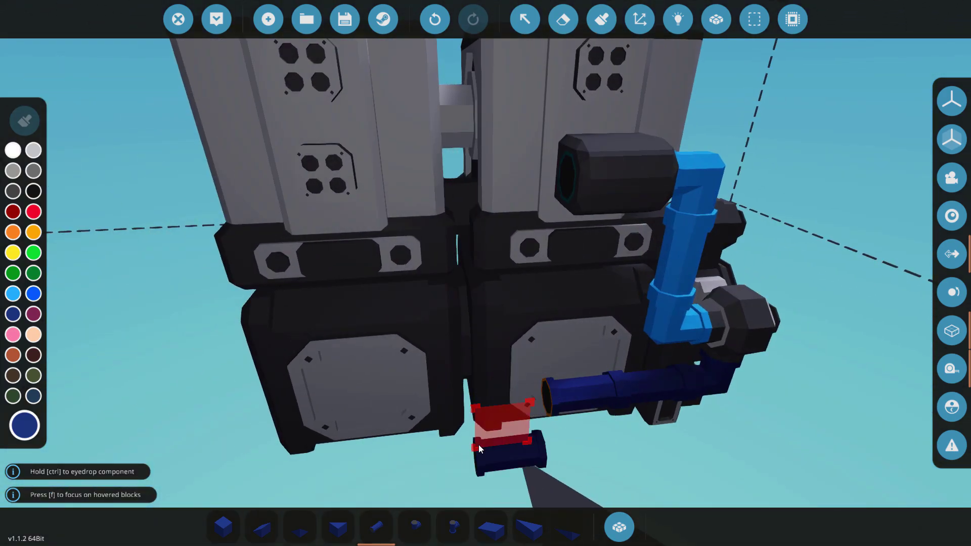
{"action": "key", "text": "6"}
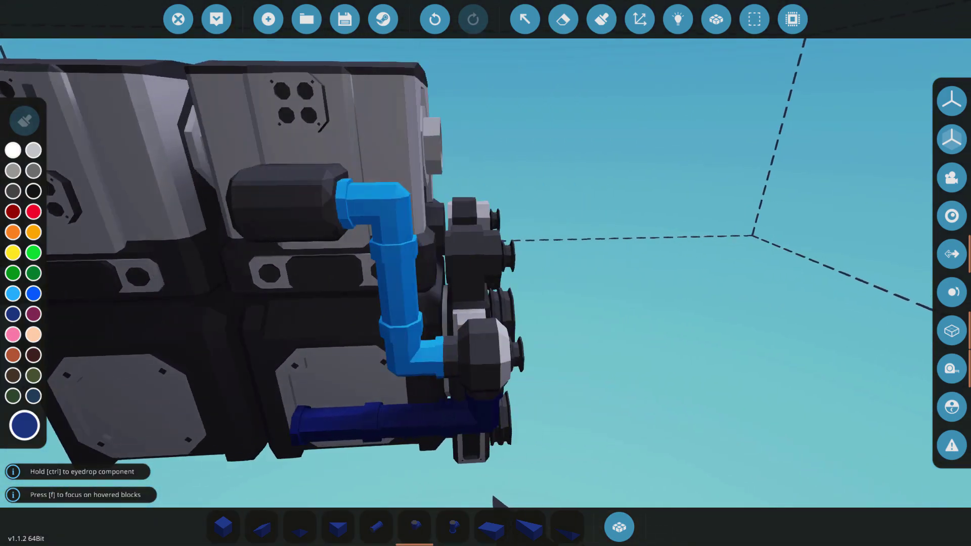
{"action": "key", "text": "w"}
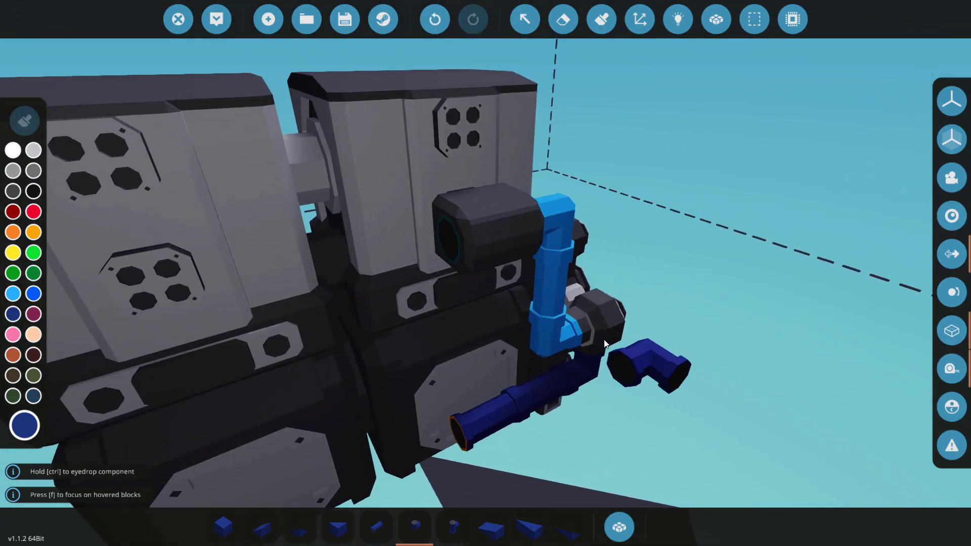
{"action": "type", "text": "qrad"}
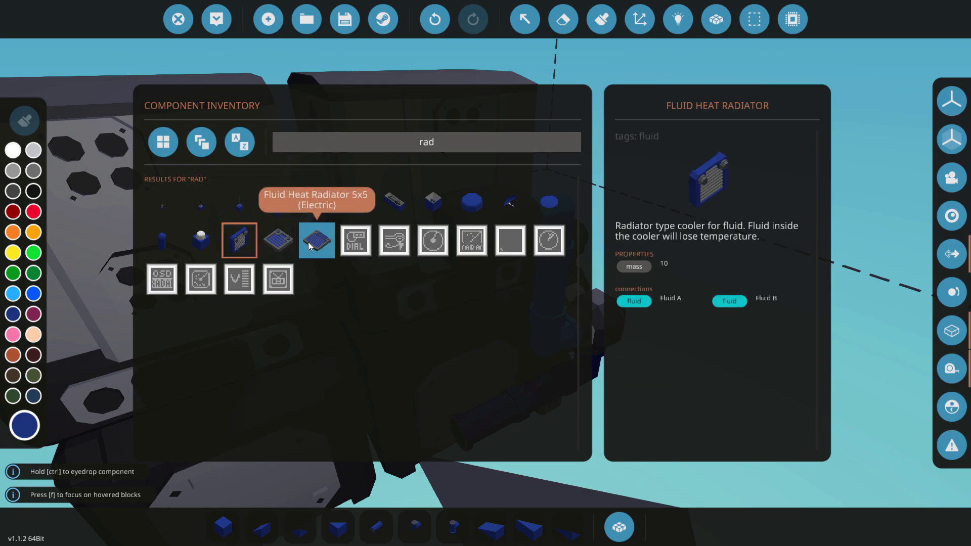
{"action": "left_click", "coordinate": [279, 240]}
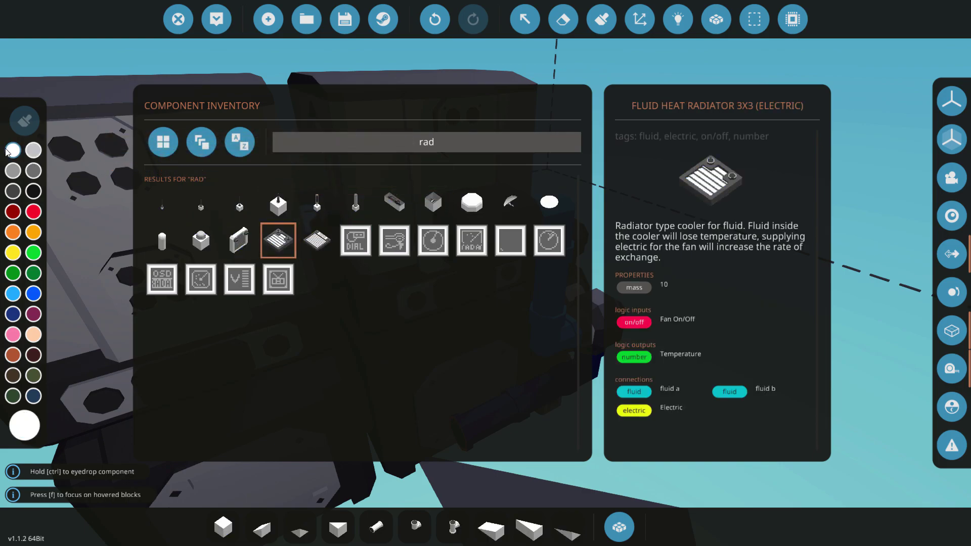
{"action": "key", "text": "Escape"}
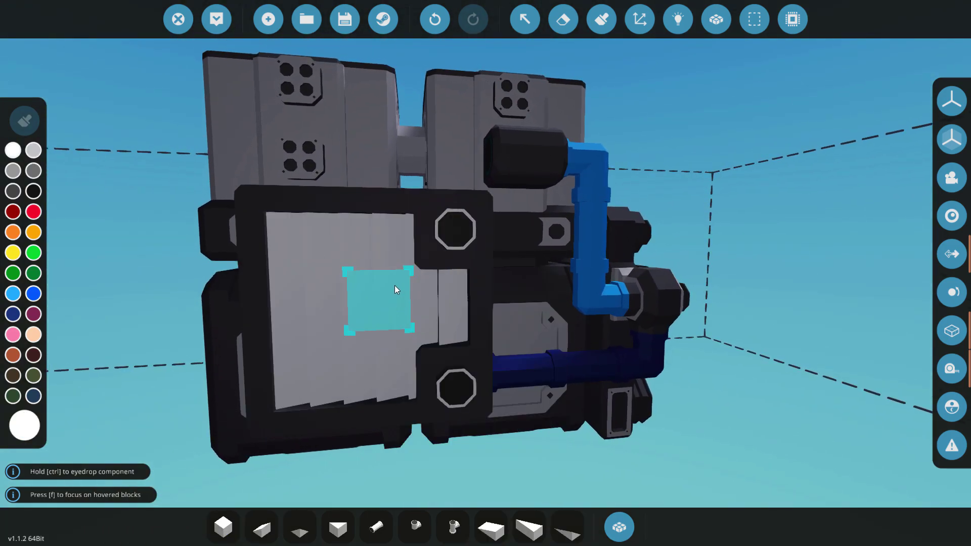
{"action": "left_click", "coordinate": [395, 289]}
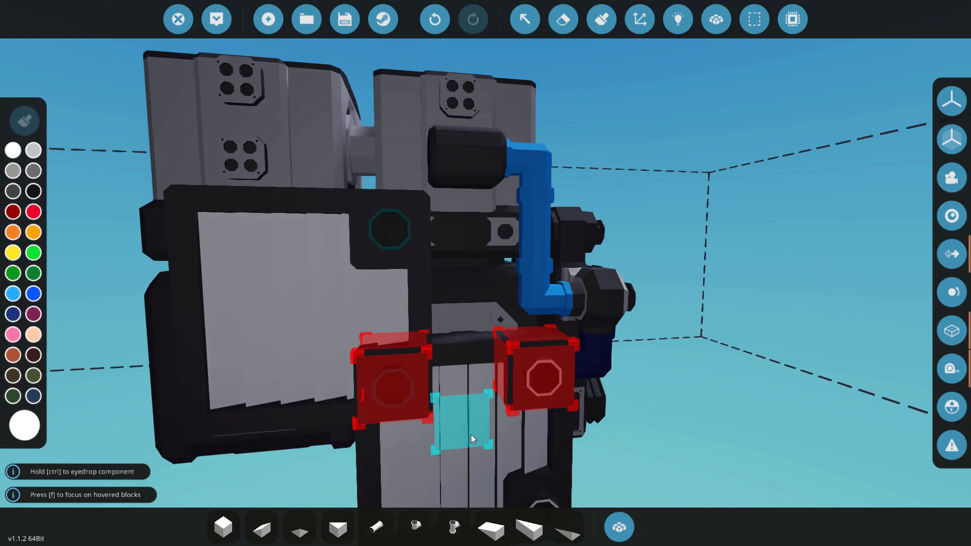
Plumb the radiator into the navy loop with elbows below and pipes rising to the manifold
{"action": "left_click", "coordinate": [502, 372], "text": "ctrl"}
{"action": "scroll", "coordinate": [506, 379], "scroll_direction": "up", "scroll_amount": 3}
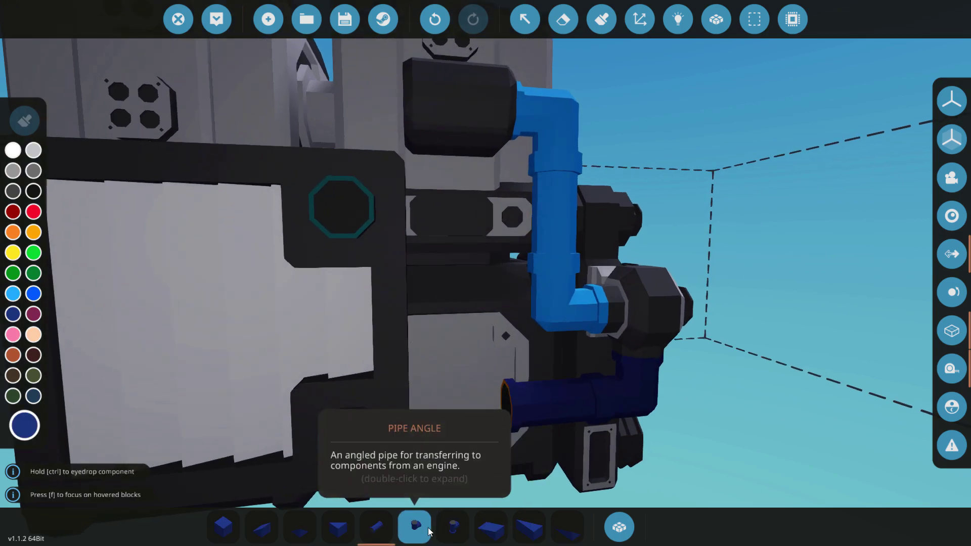
{"action": "left_click", "coordinate": [508, 387]}
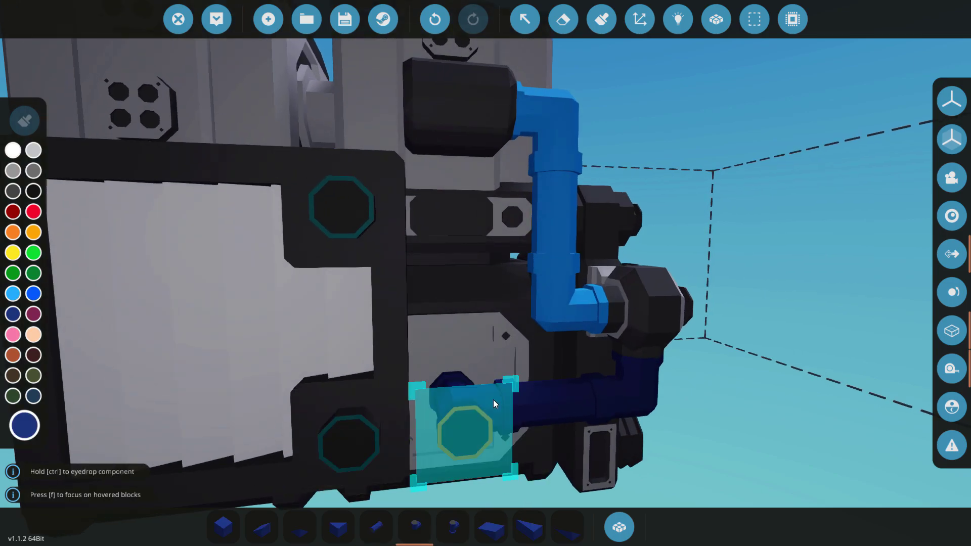
{"action": "left_click", "coordinate": [469, 418]}
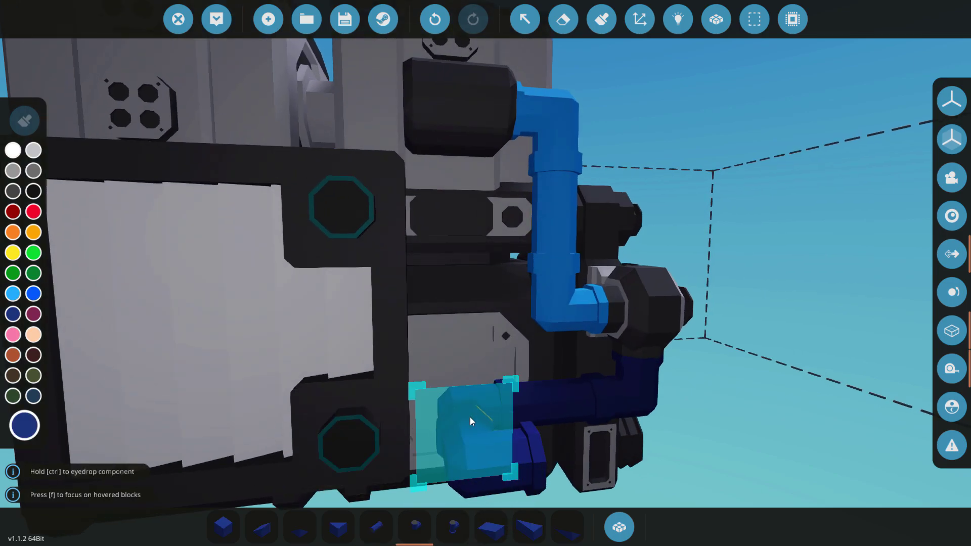
{"action": "left_click", "coordinate": [341, 445]}
{"action": "key", "text": "f"}
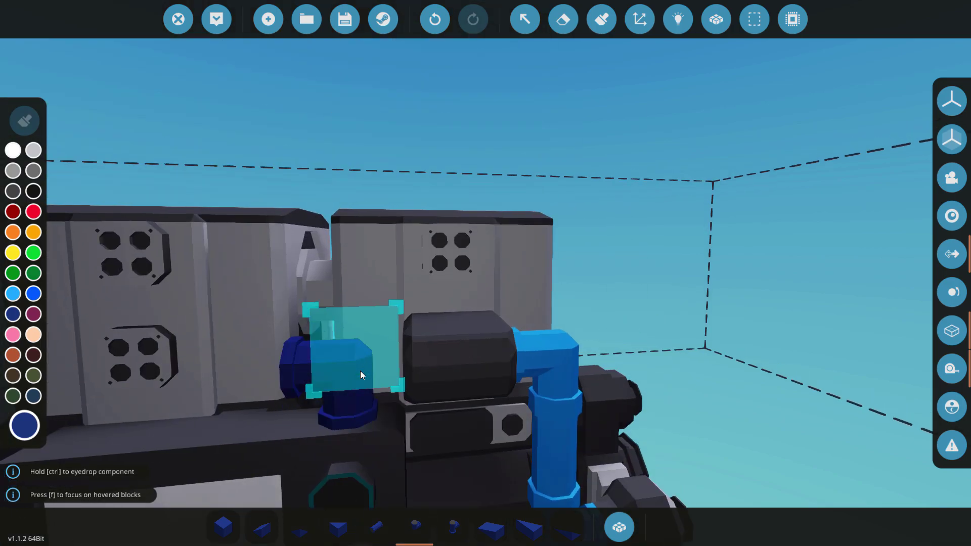
{"action": "key", "text": "f"}
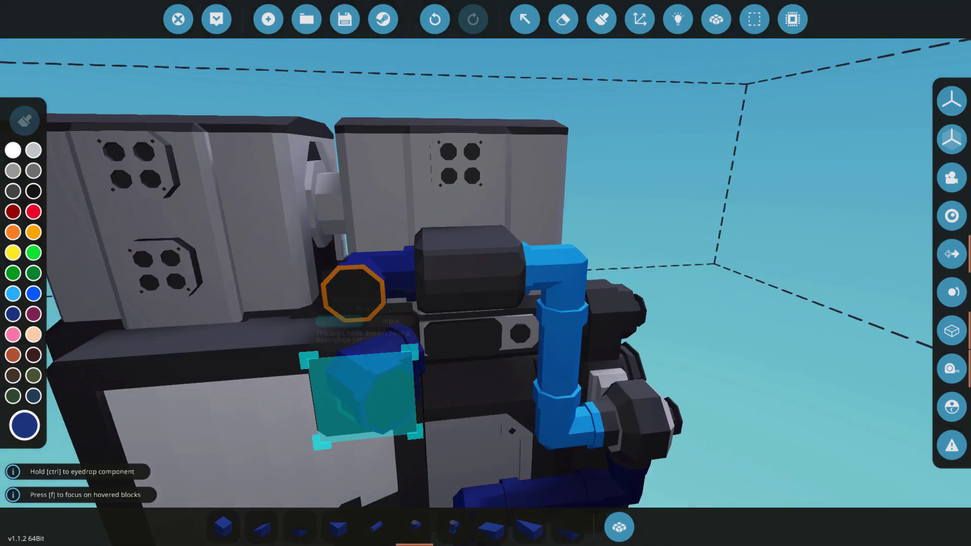
{"action": "left_click", "coordinate": [372, 354]}
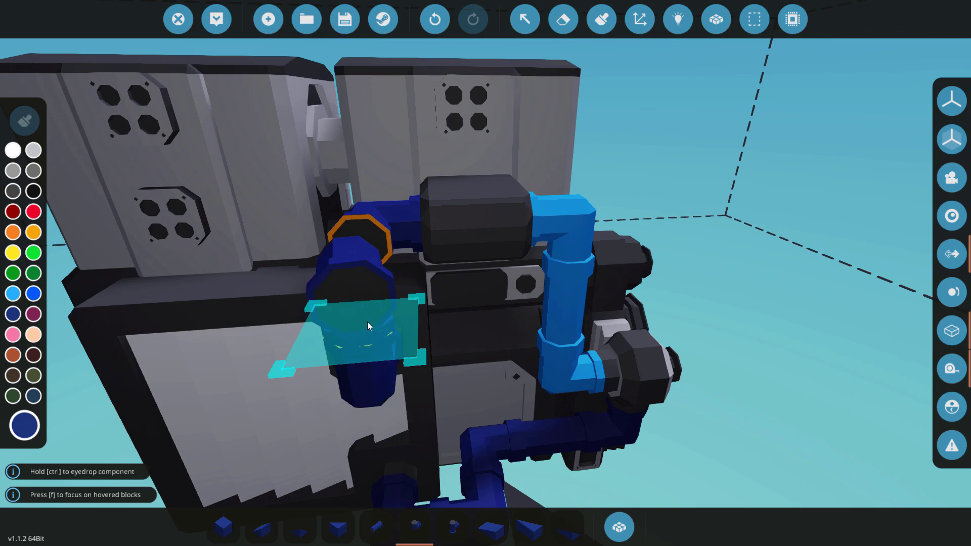
{"action": "left_click", "coordinate": [367, 322]}
Place a navy cube block on the engine and orbit around the assembly
{"action": "scroll", "coordinate": [461, 337], "scroll_direction": "down", "scroll_amount": 5}
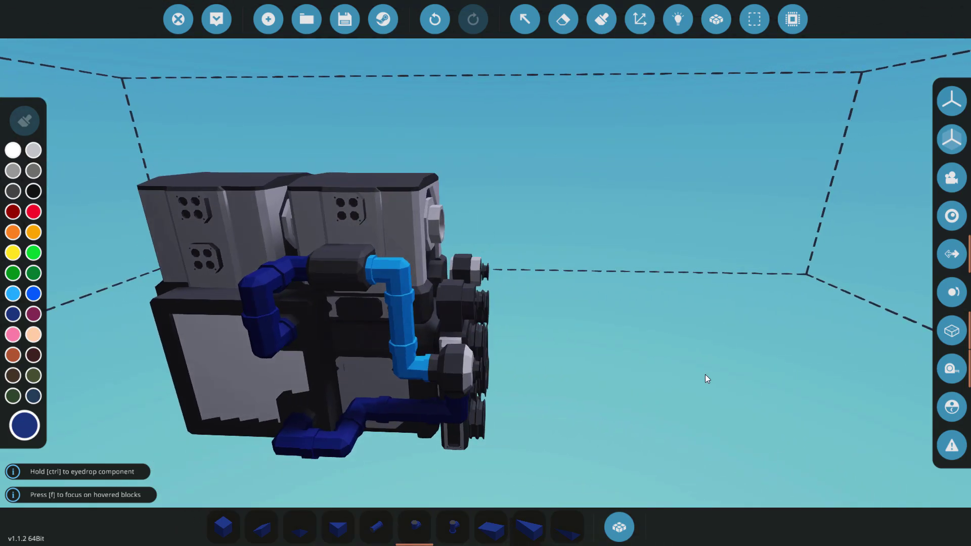
{"action": "left_click", "coordinate": [221, 519]}
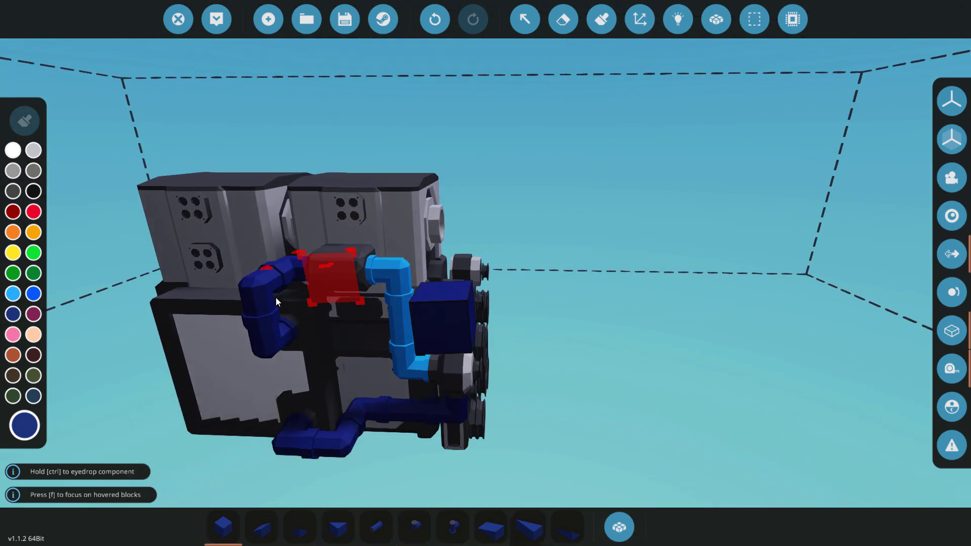
{"action": "left_click_drag", "start_coordinate": [568, 302], "coordinate": [569, 303]}
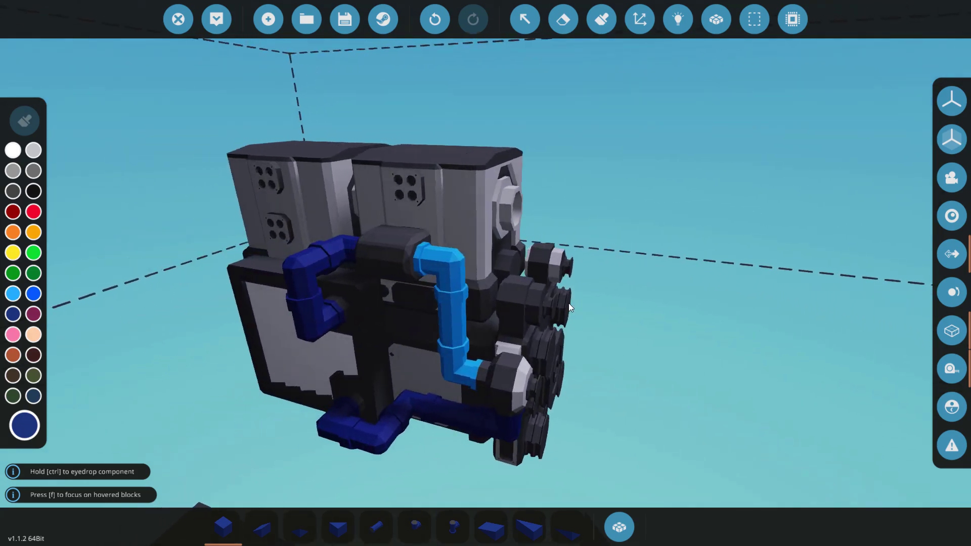
{"action": "left_click", "coordinate": [532, 370]}
{"action": "left_click_drag", "start_coordinate": [533, 370], "coordinate": [532, 370]}
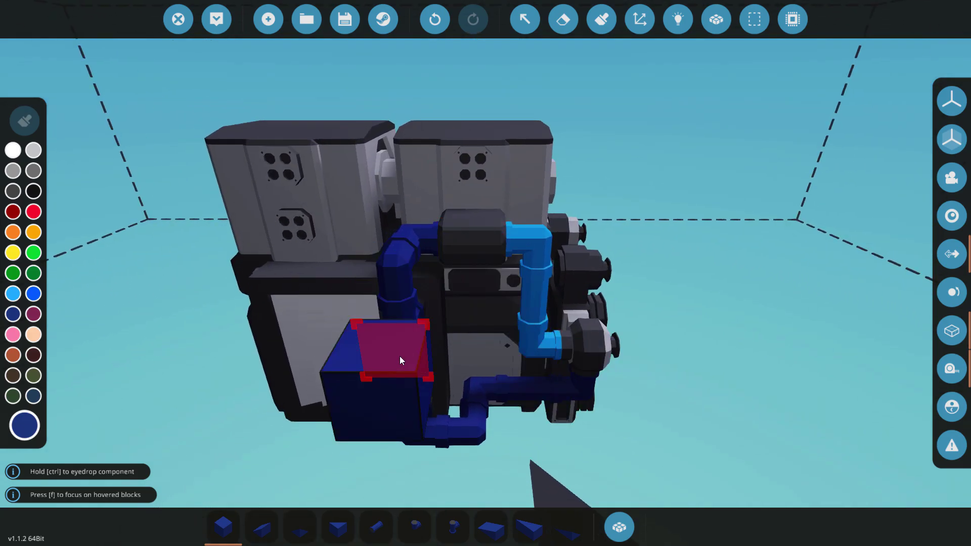
{"action": "left_click_drag", "start_coordinate": [447, 307], "coordinate": [447, 307]}
{"action": "left_click_drag", "start_coordinate": [666, 302], "coordinate": [650, 326]}
Search 'air' in the inventory, make white the paint colour, and select the Air Filter
{"action": "key", "text": "q"}
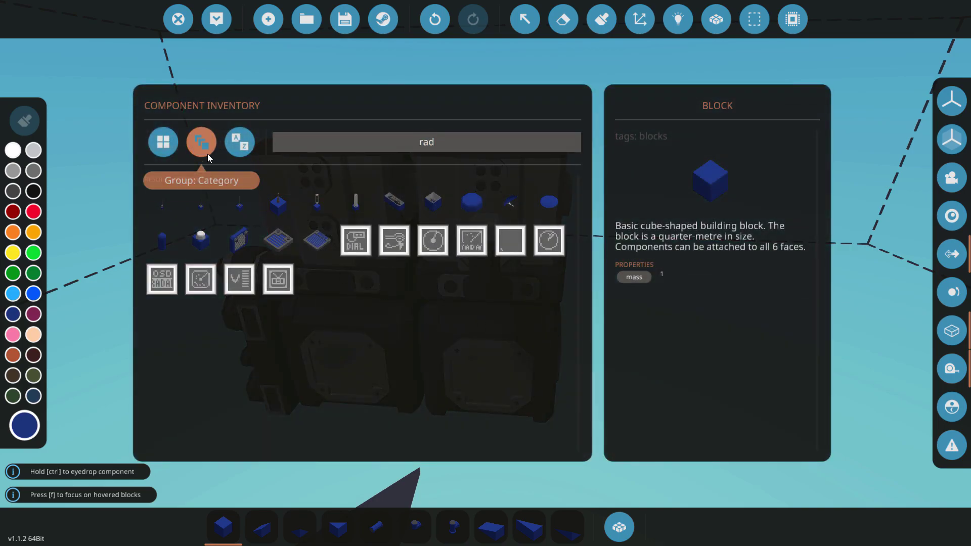
{"action": "key", "text": "BackSpace"}
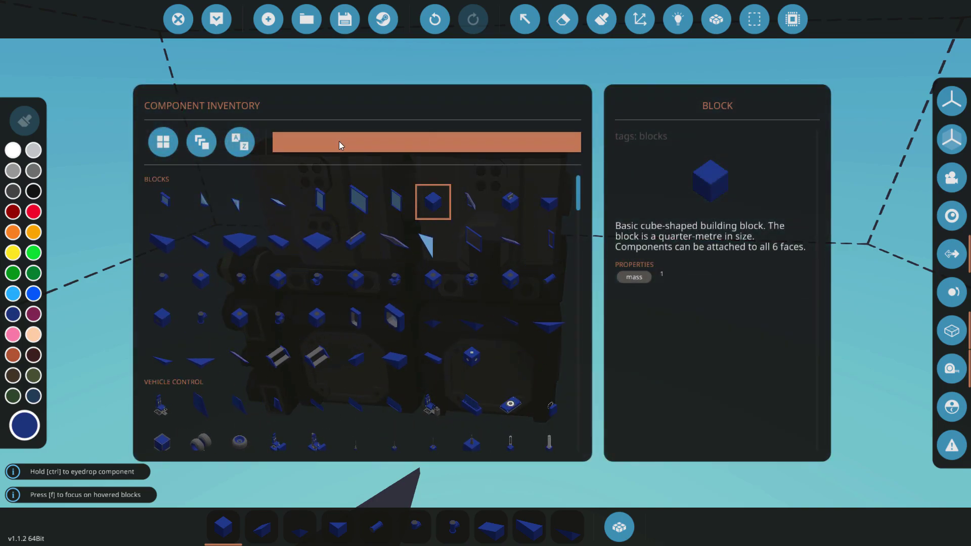
{"action": "type", "text": "air"}
{"action": "left_click", "coordinate": [13, 150]}
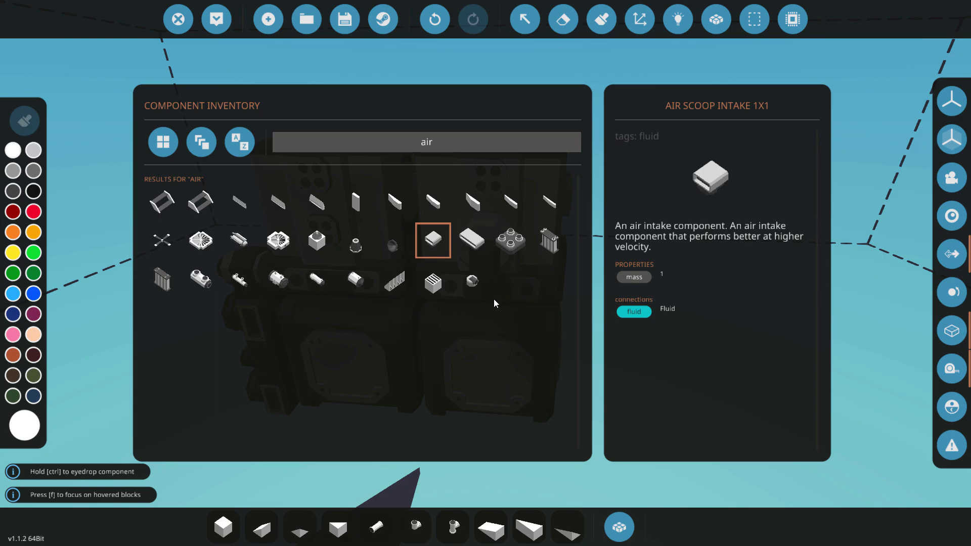
{"action": "left_click", "coordinate": [440, 293]}
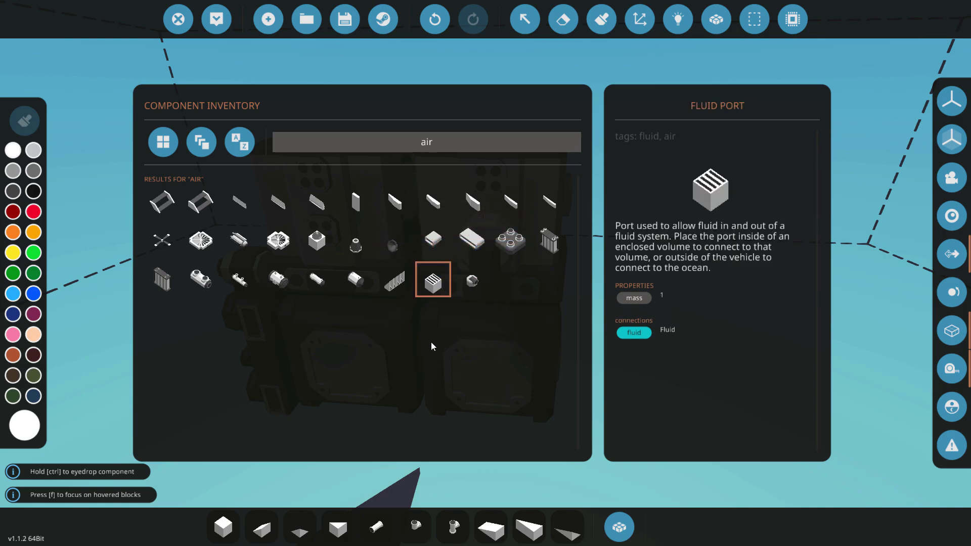
{"action": "left_click", "coordinate": [356, 245]}
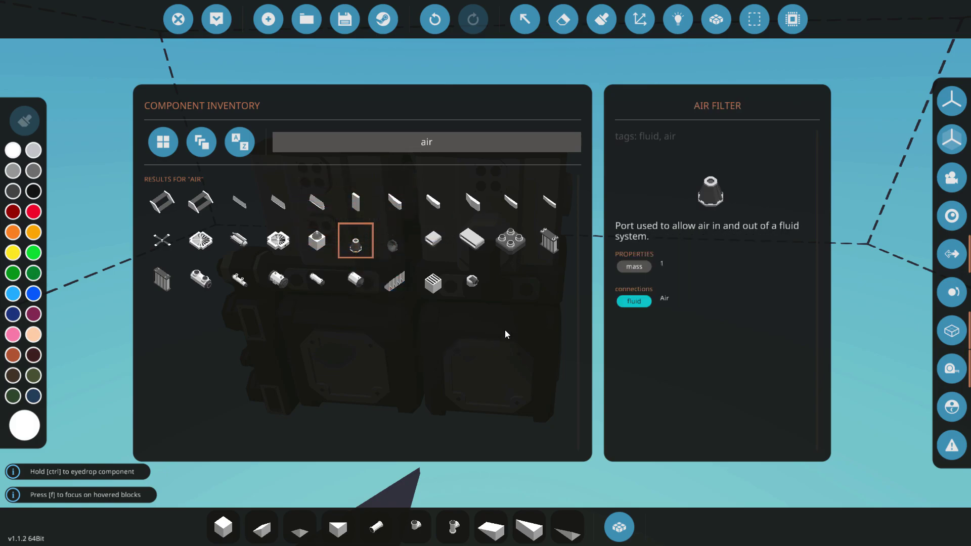
{"action": "left_click", "coordinate": [367, 250]}
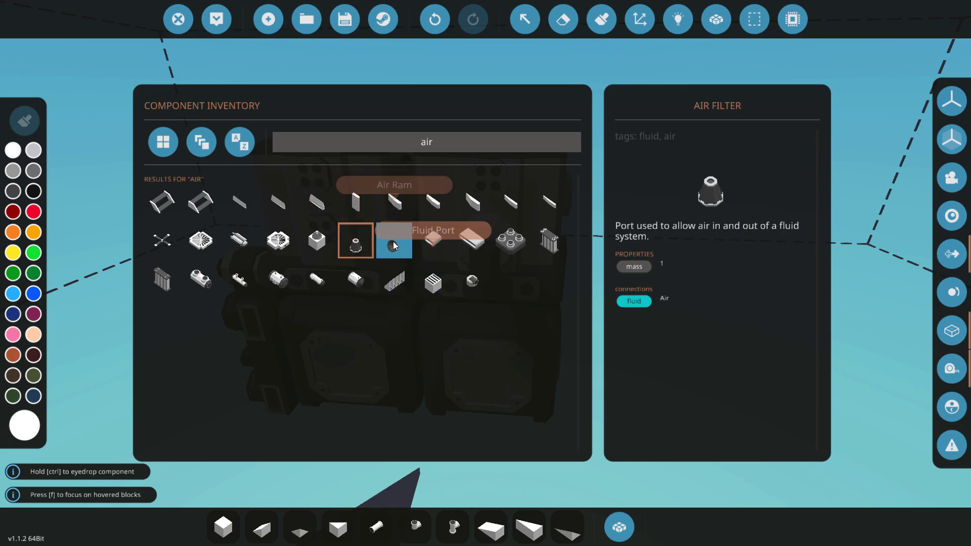
Place the air manifold on the second cylinder and choose the Modular Engine Fuel Manifold via 'mo'
{"action": "left_click", "coordinate": [363, 233]}
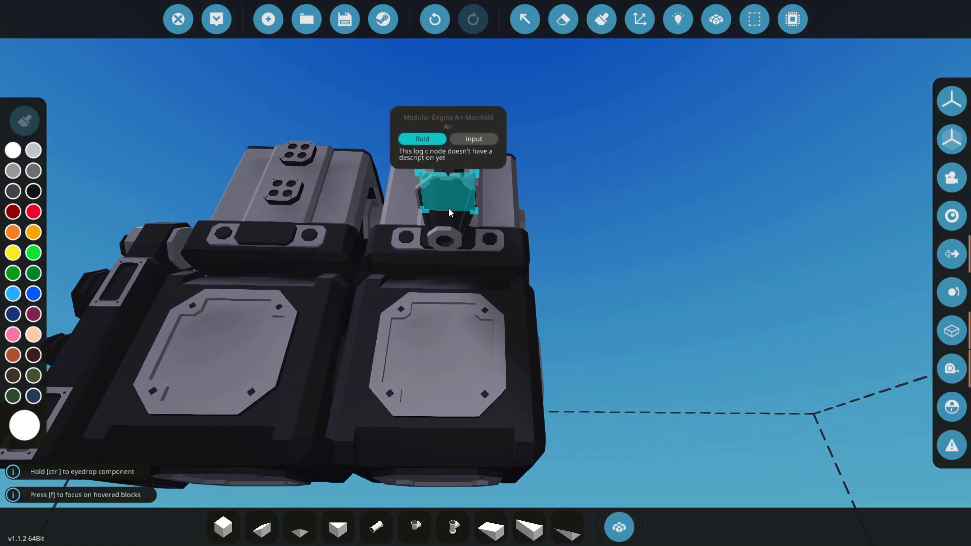
{"action": "left_click", "coordinate": [446, 200]}
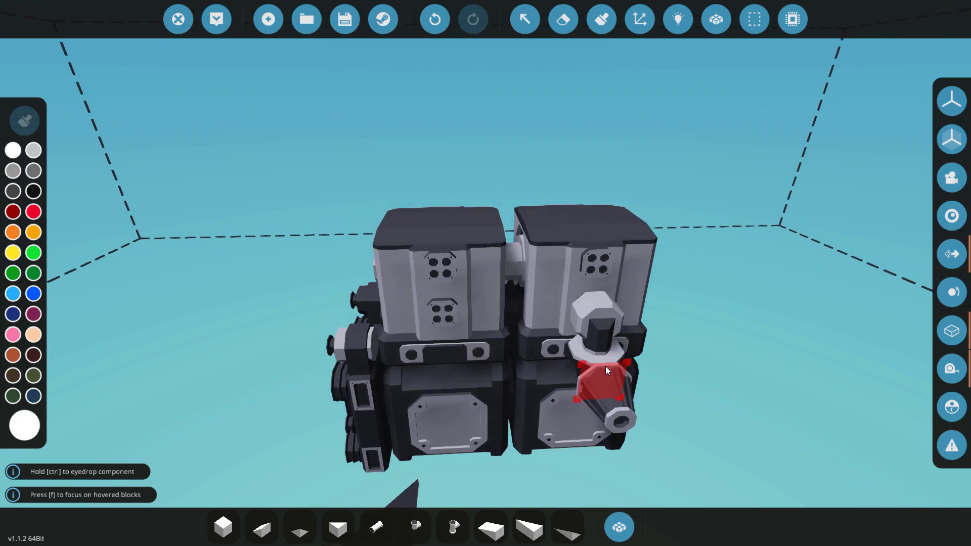
{"action": "type", "text": "qmo"}
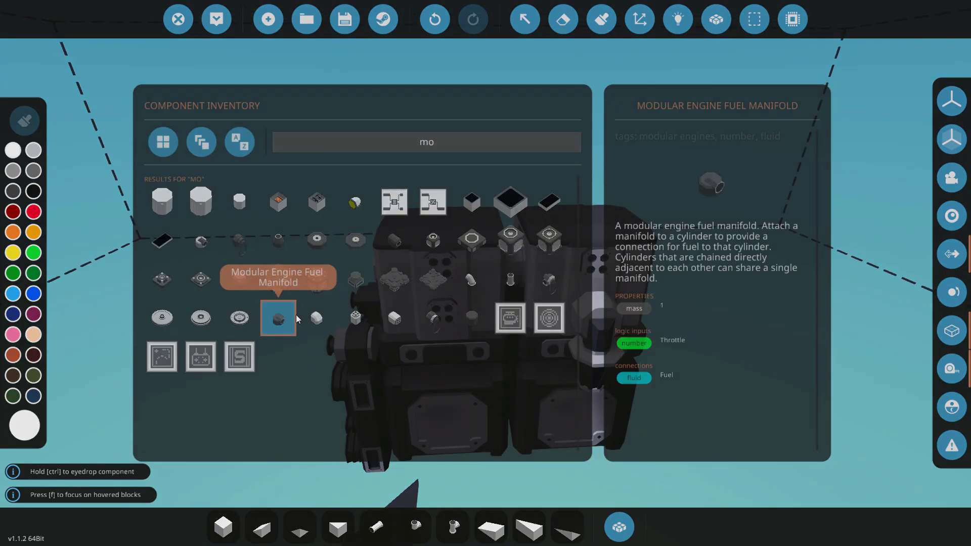
{"action": "left_click", "coordinate": [295, 314]}
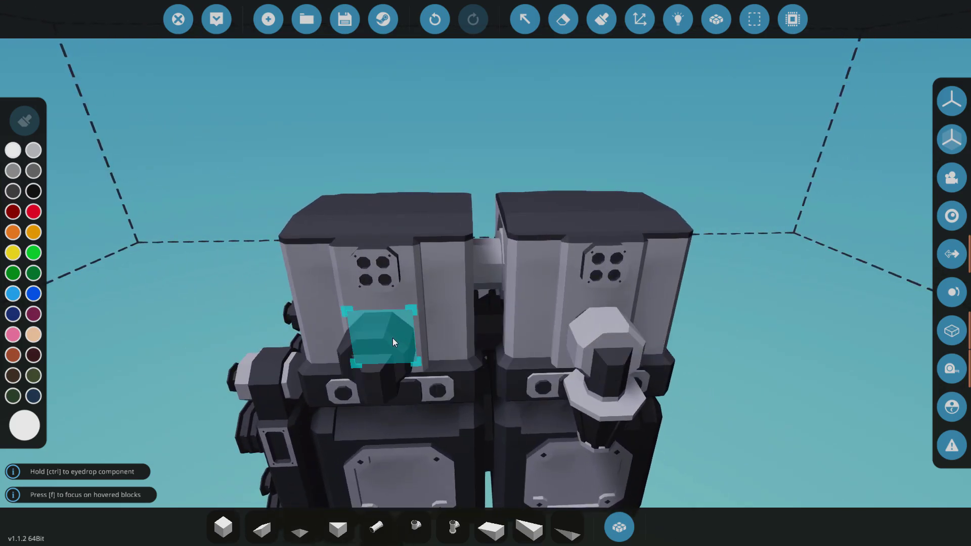
Pick a tank from a 'tank' search, rotate it flat, and attach it to the first cylinder
{"action": "type", "text": "qt"}
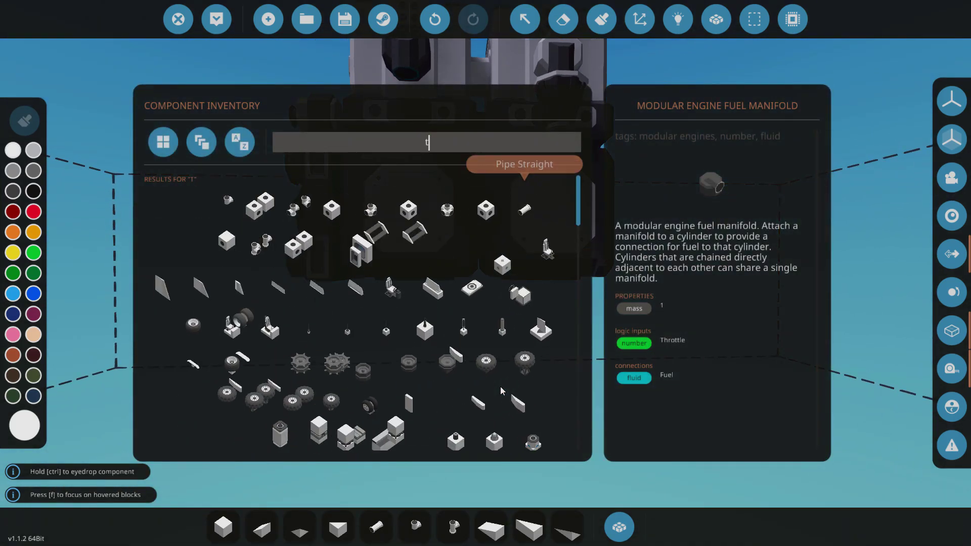
{"action": "type", "text": "ank"}
{"action": "key", "text": "Return"}
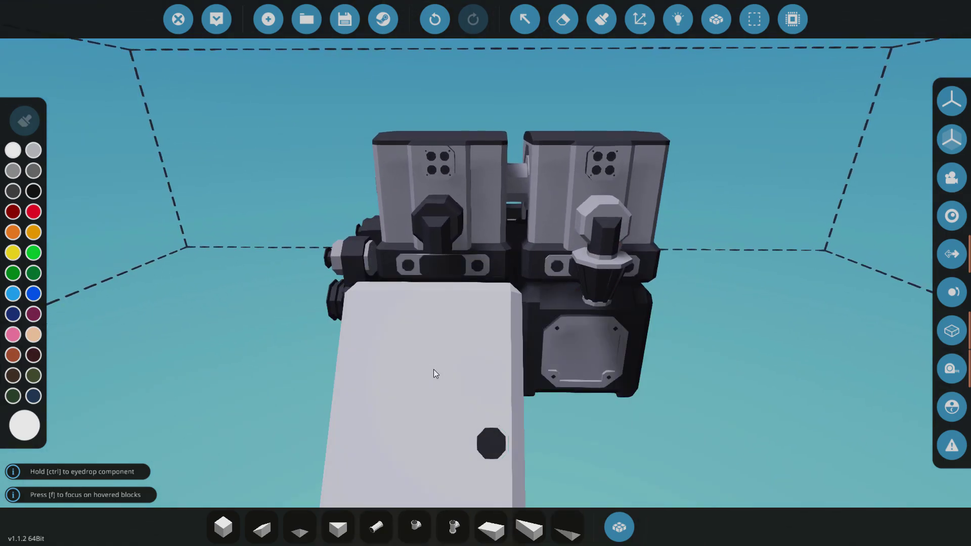
{"action": "key", "text": "r"}
{"action": "key", "text": "l"}
{"action": "left_click_drag", "start_coordinate": [336, 302], "coordinate": [707, 408]}
{"action": "left_click", "coordinate": [677, 20]}
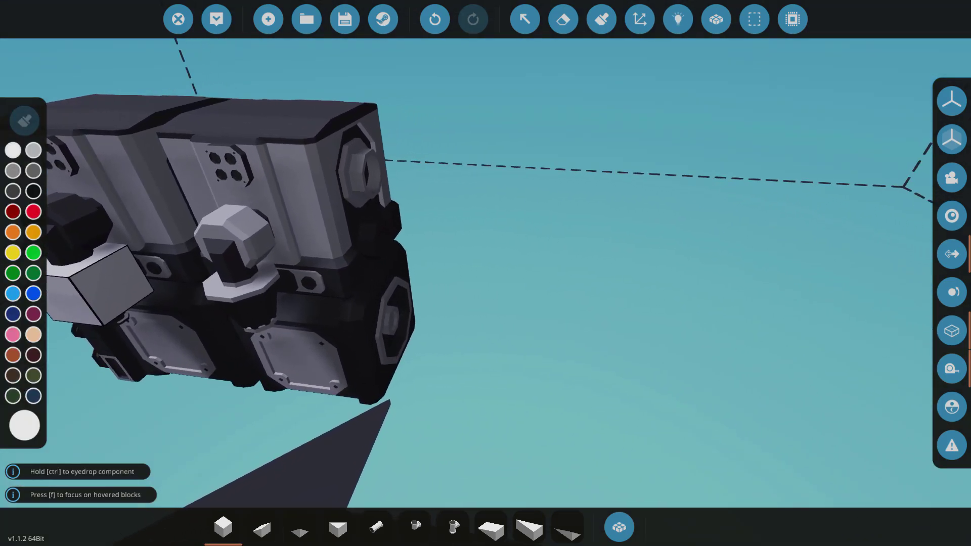
Search 'eng', choose the 3-to-1 crankshaft converter, and view the engine's far end
{"action": "type", "text": "q"}
{"action": "type", "text": "c"}
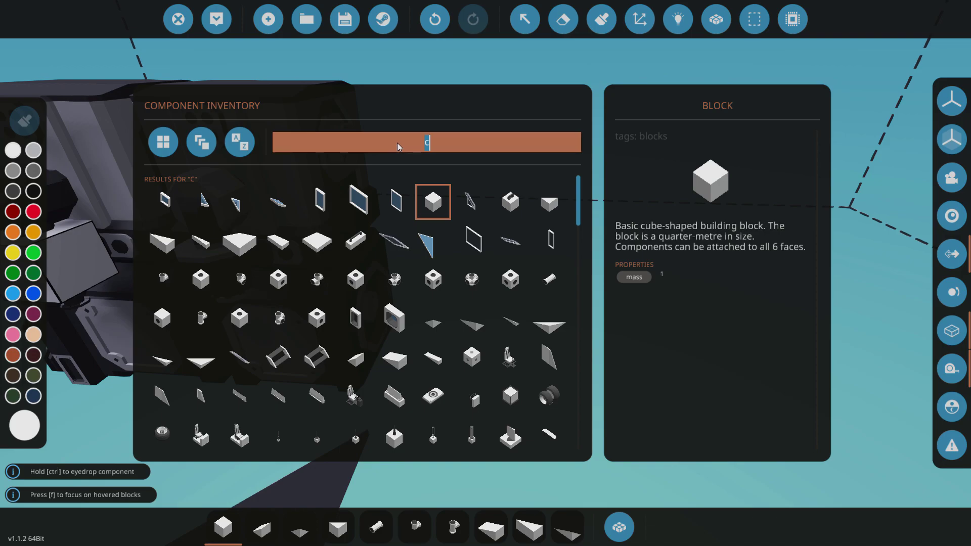
{"action": "type", "text": "eng"}
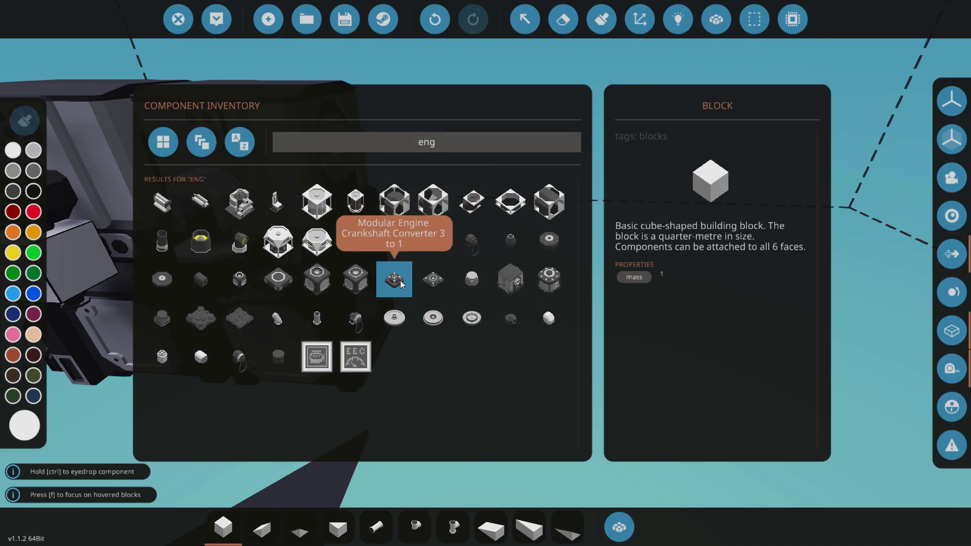
{"action": "left_click", "coordinate": [539, 238]}
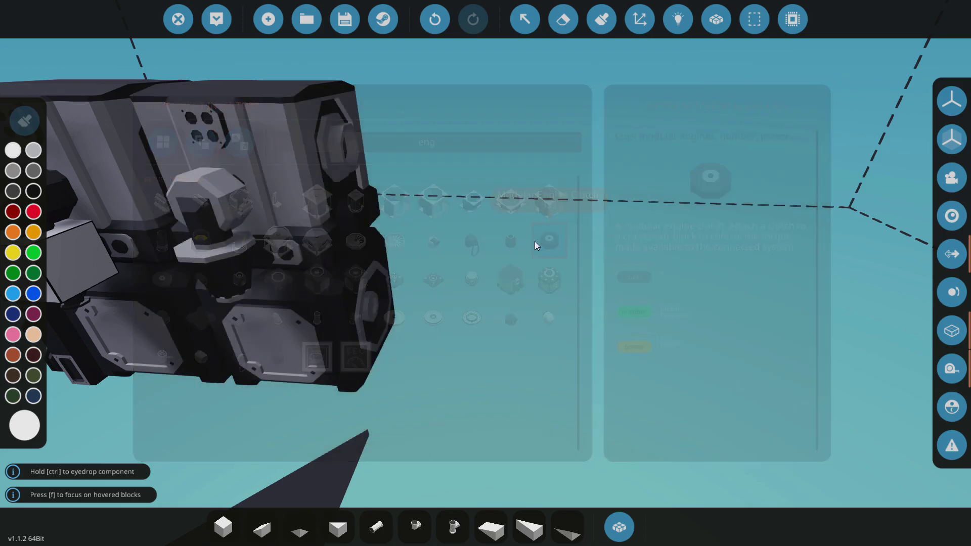
{"action": "left_click_drag", "start_coordinate": [392, 324], "coordinate": [436, 372]}
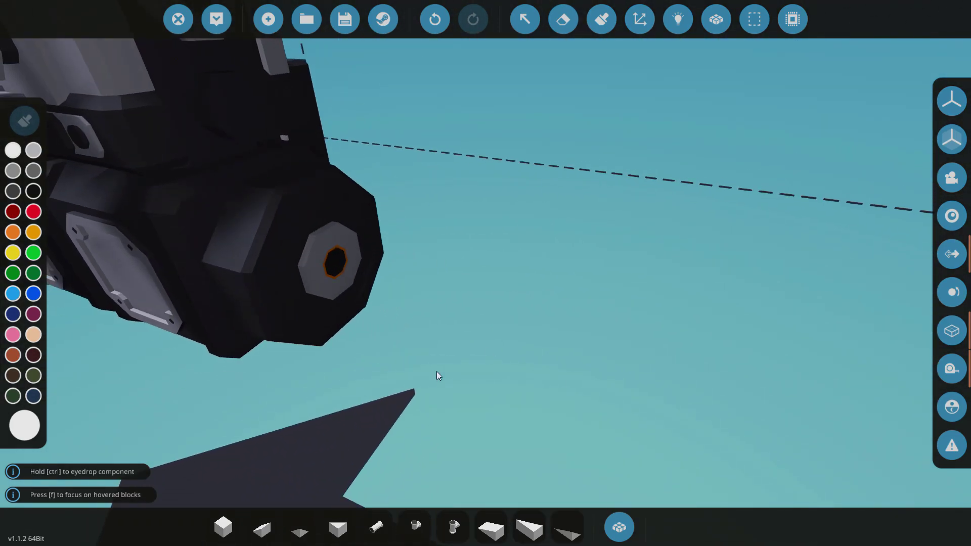
{"action": "scroll", "coordinate": [396, 336], "scroll_direction": "up", "scroll_amount": 2}
{"action": "scroll", "coordinate": [584, 282], "scroll_direction": "down", "scroll_amount": 3}
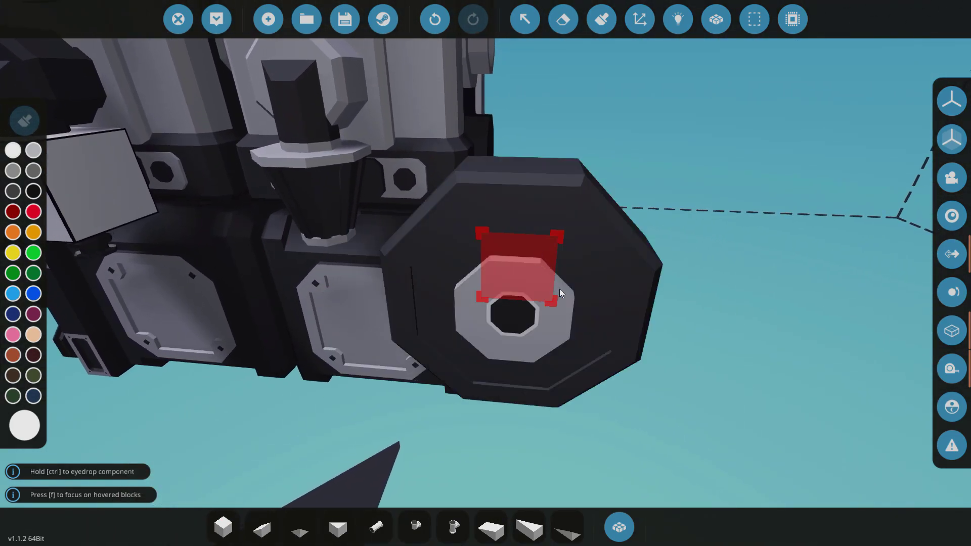
{"action": "scroll", "coordinate": [351, 353], "scroll_direction": "up", "scroll_amount": 3}
Try the 3x3 flywheel and 3-to-1 crankshaft converter on the engine end, removing the placed converter
{"action": "key", "text": "q"}
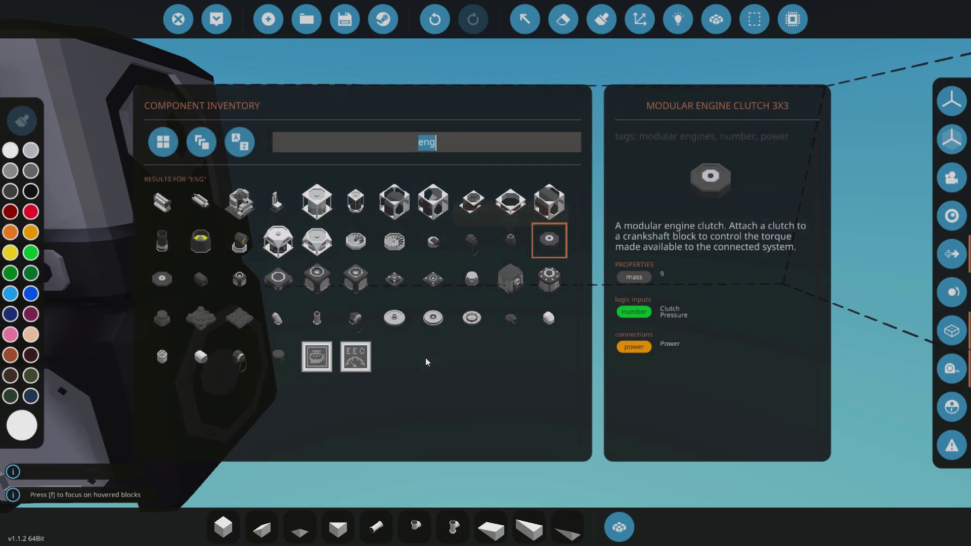
{"action": "left_click", "coordinate": [433, 319]}
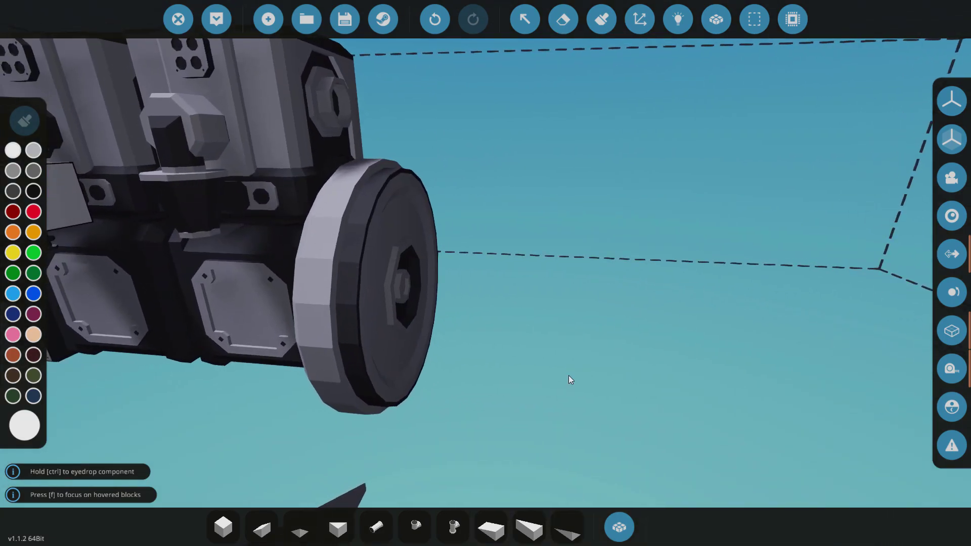
{"action": "key", "text": "q"}
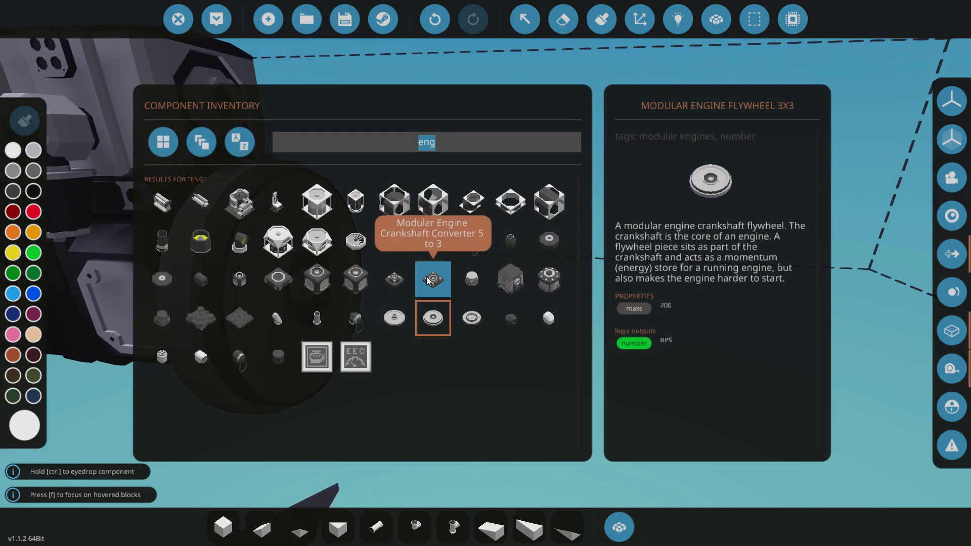
{"action": "left_click", "coordinate": [538, 244]}
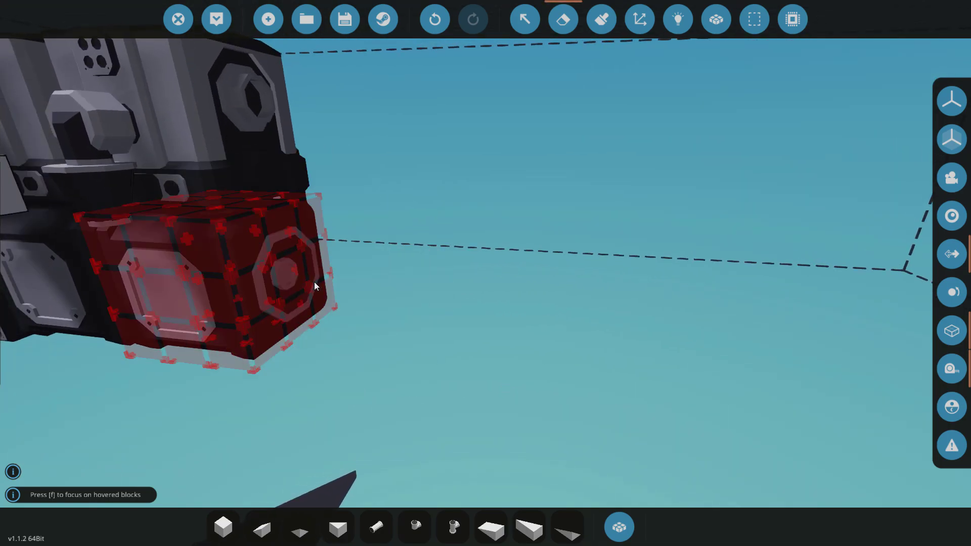
{"action": "key", "text": "q"}
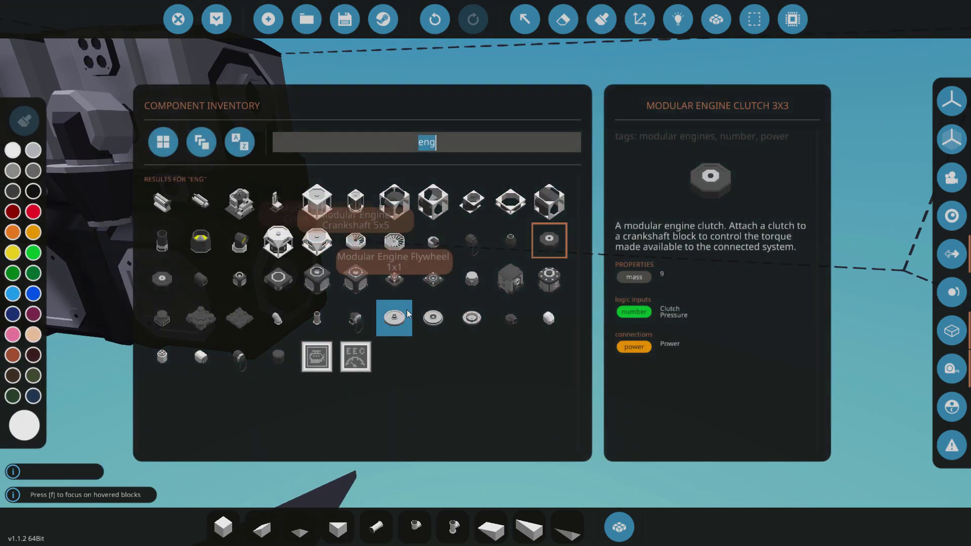
{"action": "left_click", "coordinate": [405, 278]}
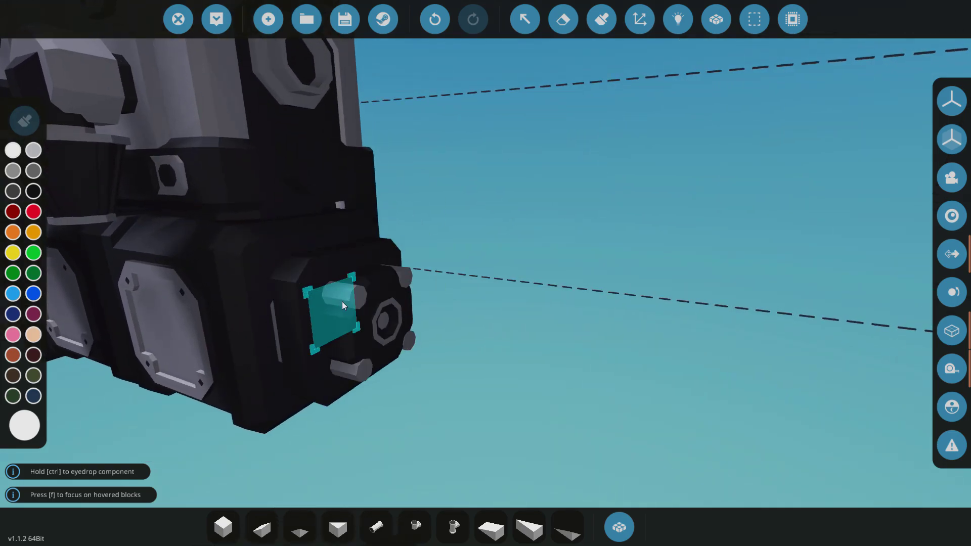
{"action": "left_click", "coordinate": [351, 302]}
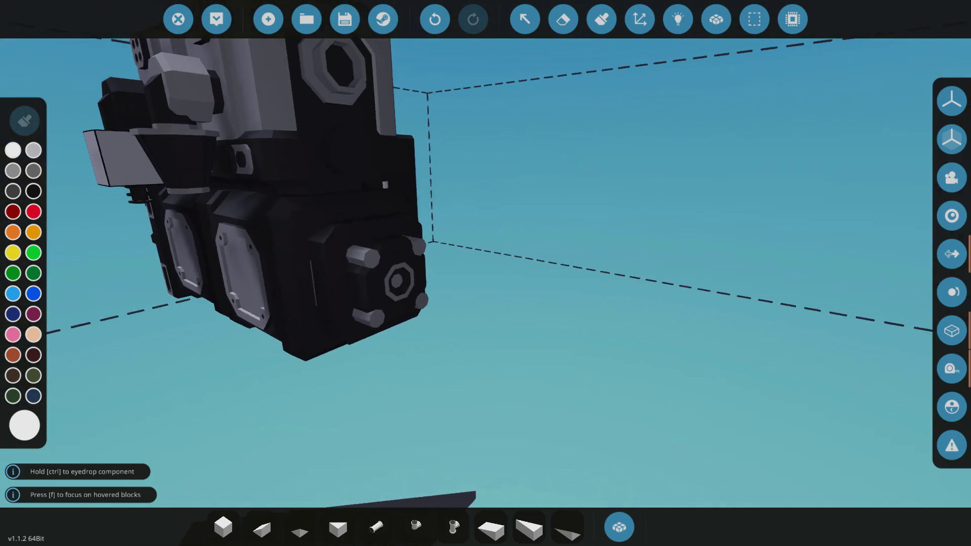
{"action": "right_click", "coordinate": [574, 371]}
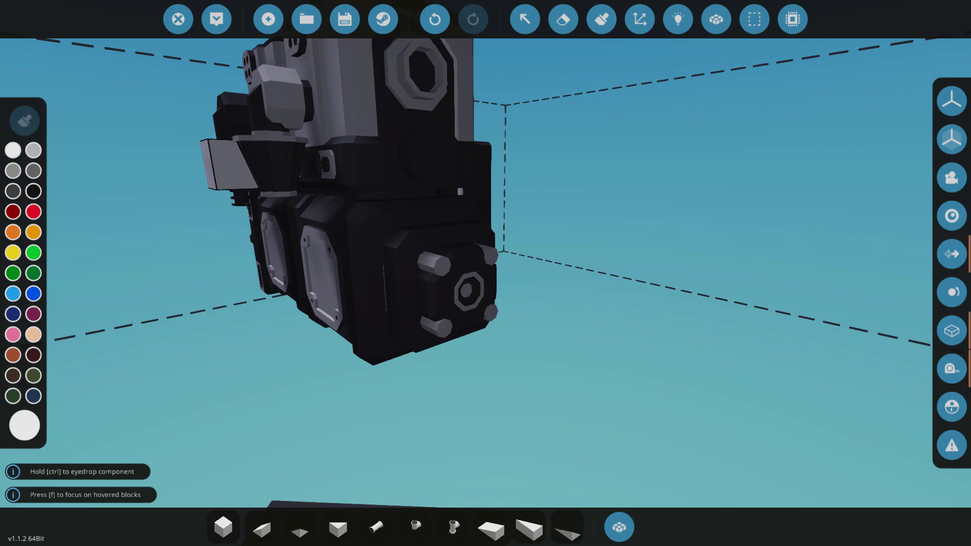
Bring the flywheel end into view and select the Modular Engine Clutch 3x3
{"action": "key", "text": "w"}
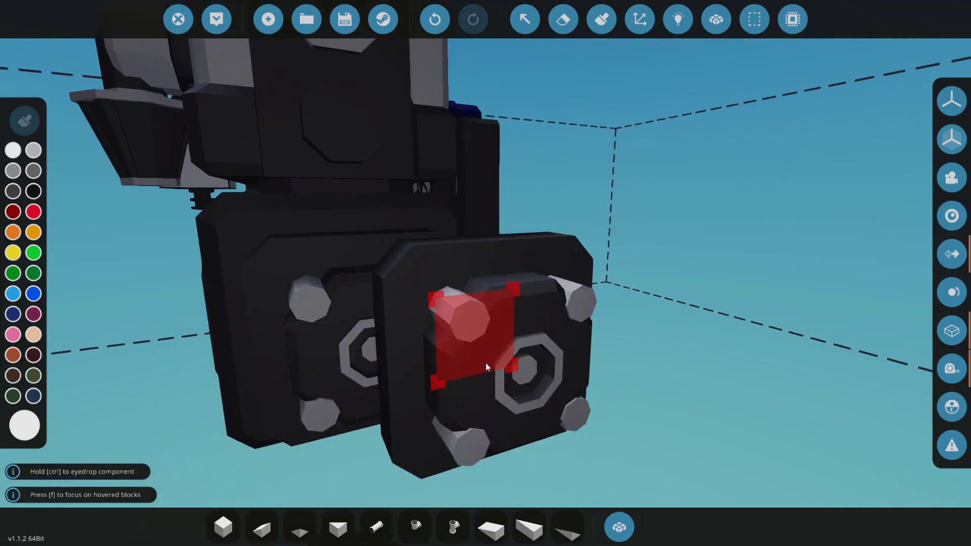
{"action": "key", "text": "q"}
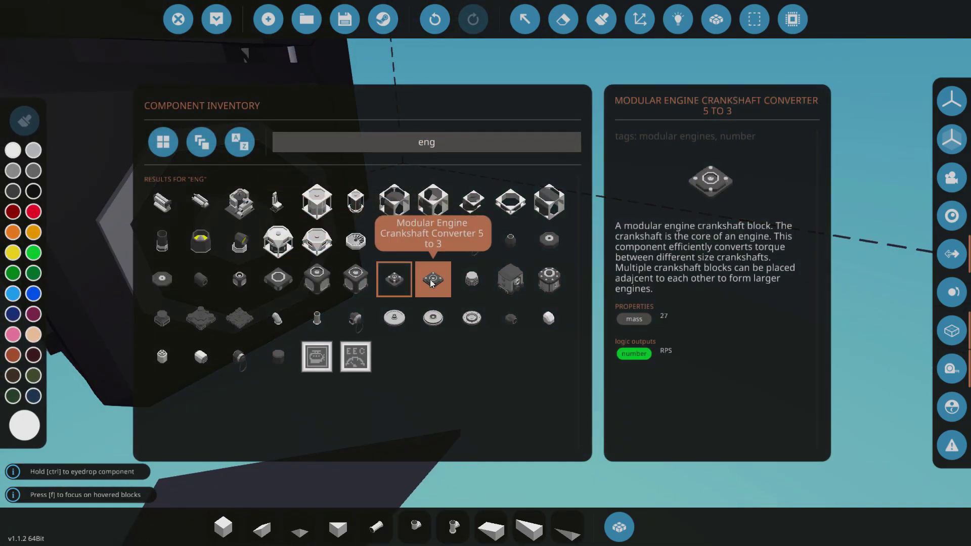
{"action": "key", "text": "q"}
{"action": "key", "text": "a"}
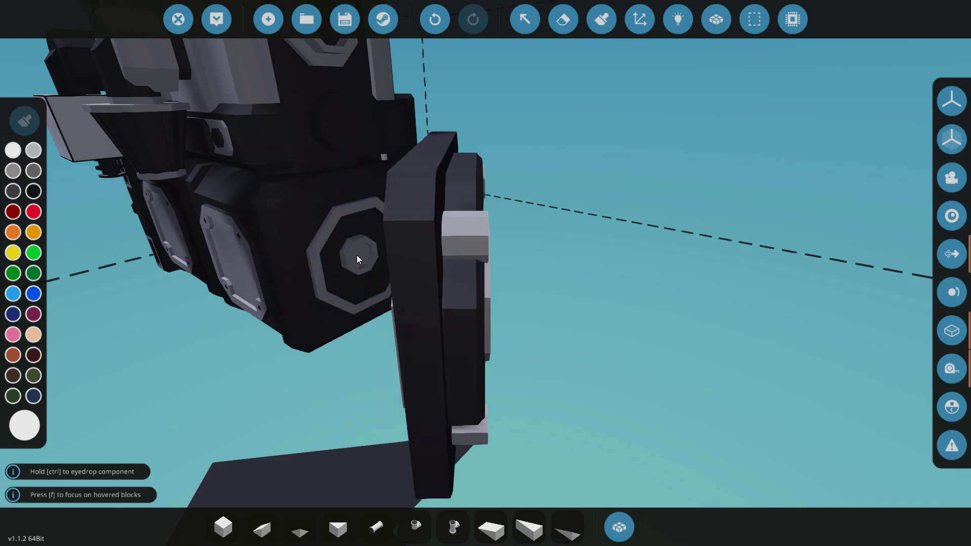
{"action": "key", "text": "d"}
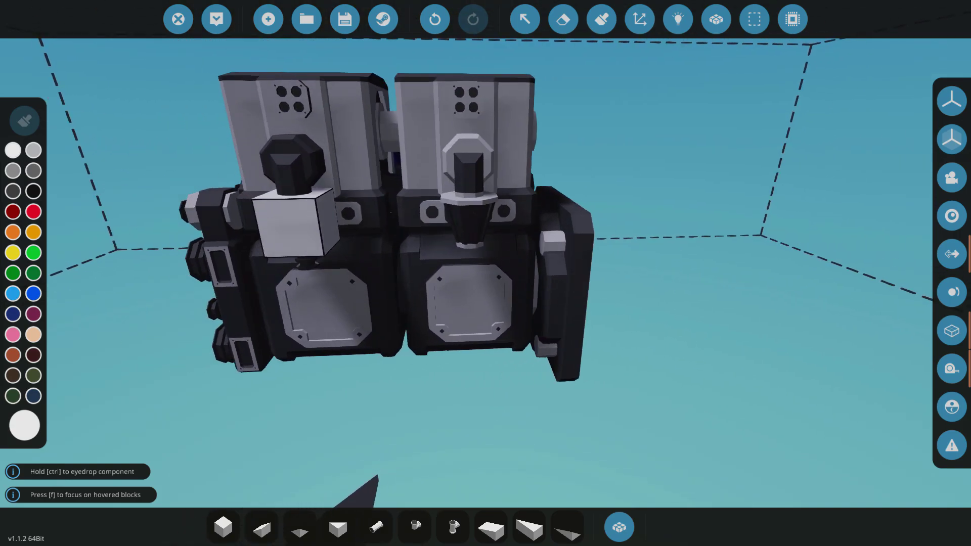
{"action": "key", "text": "w"}
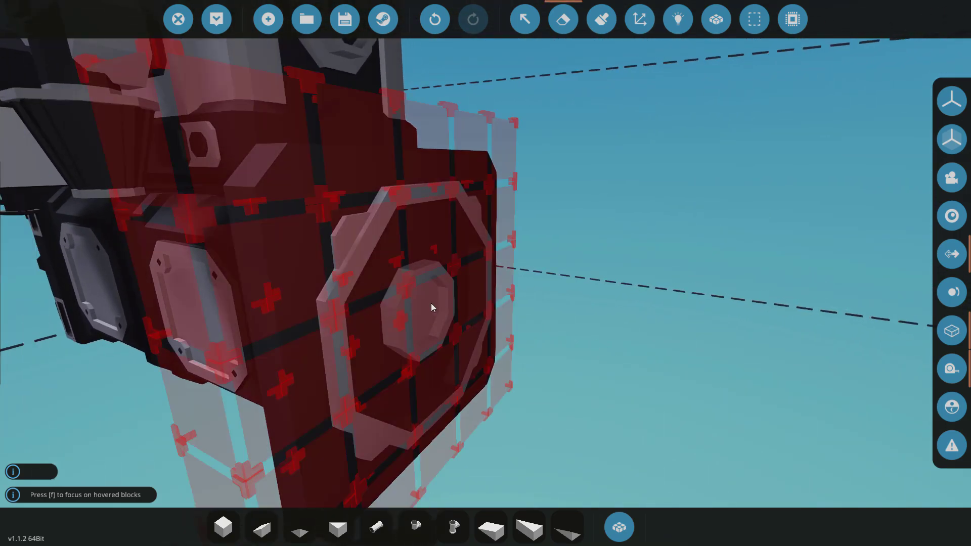
{"action": "key", "text": "q"}
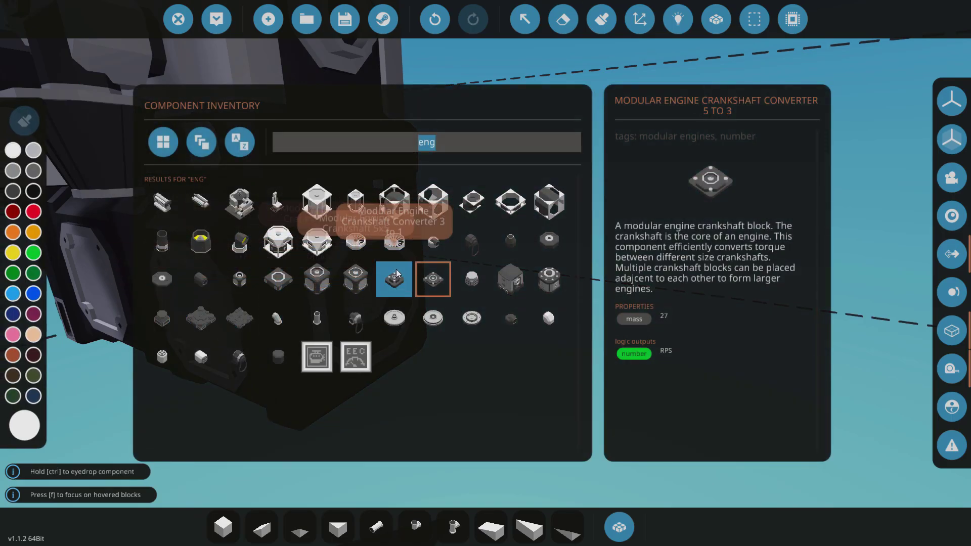
{"action": "left_click", "coordinate": [551, 249]}
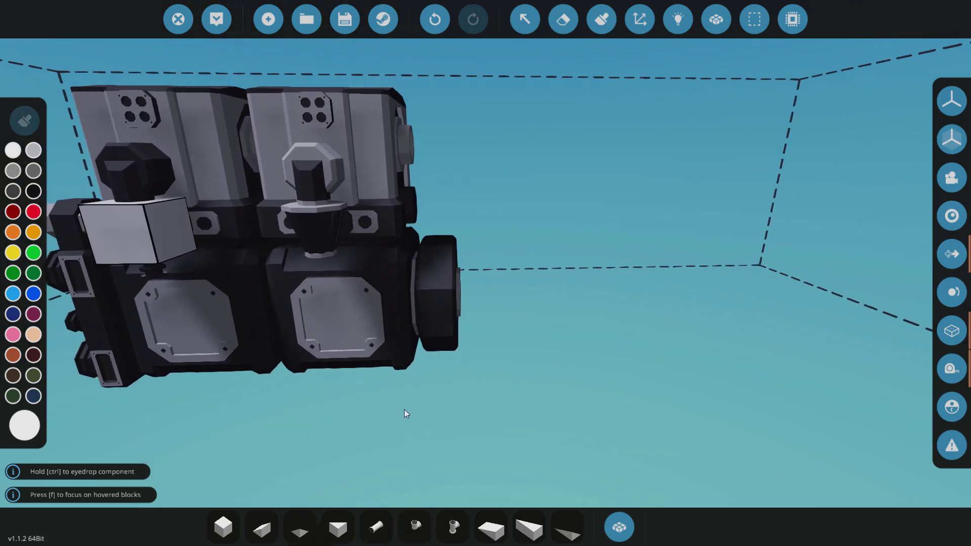
Search 'gea', compare Gearbox 1x1 with Gearbox 3x3, and take the Gearbox 3x3
{"action": "left_click", "coordinate": [223, 527]}
{"action": "key", "text": "w"}
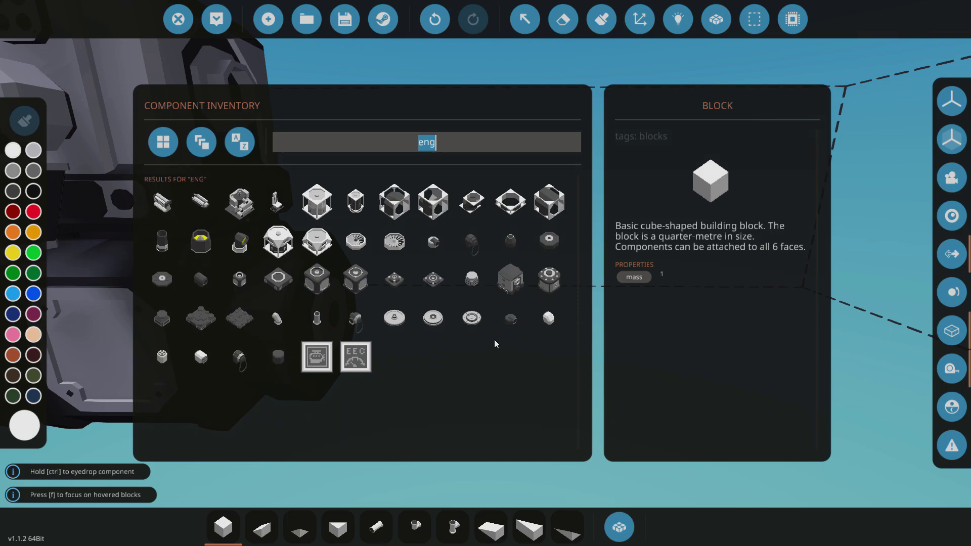
{"action": "type", "text": "h"}
{"action": "key", "text": "BackSpace"}
{"action": "type", "text": "gea"}
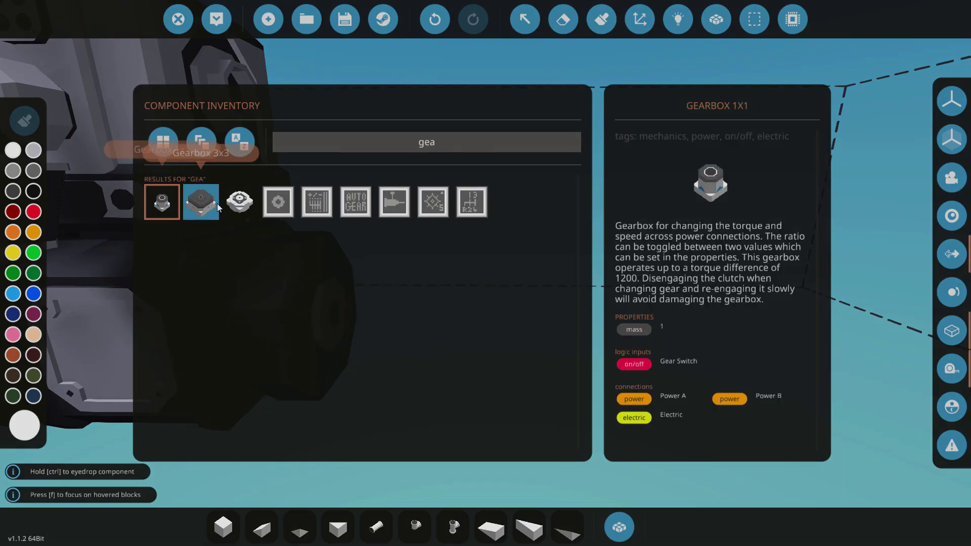
{"action": "left_click", "coordinate": [162, 211]}
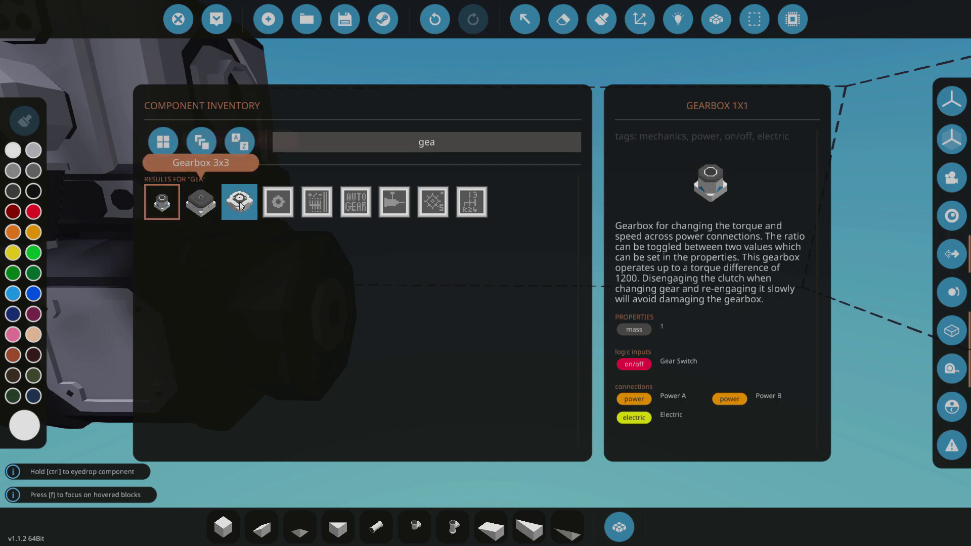
{"action": "left_click", "coordinate": [211, 214]}
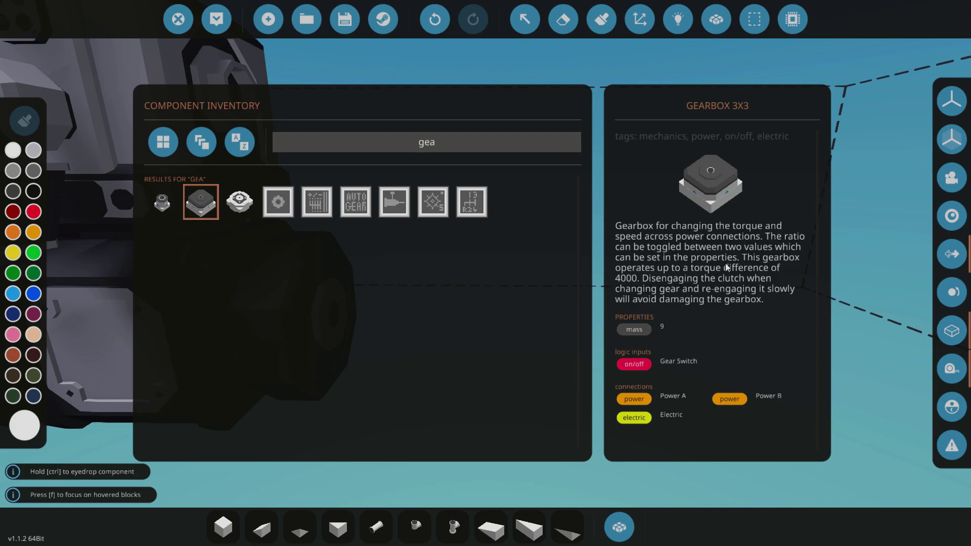
{"action": "key", "text": "q"}
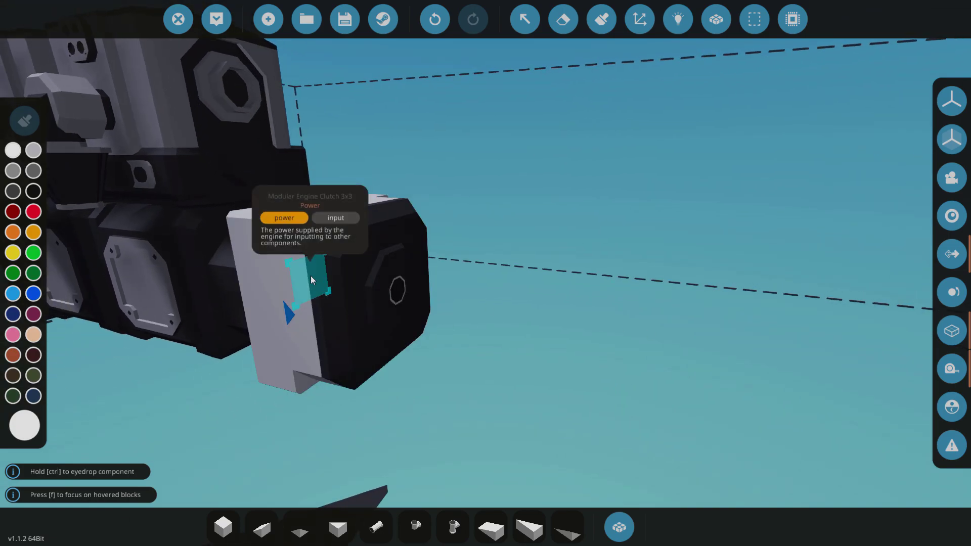
Attach the gearbox to the clutch's output face and pick the generator from a 'gen' search
{"action": "left_click", "coordinate": [311, 275]}
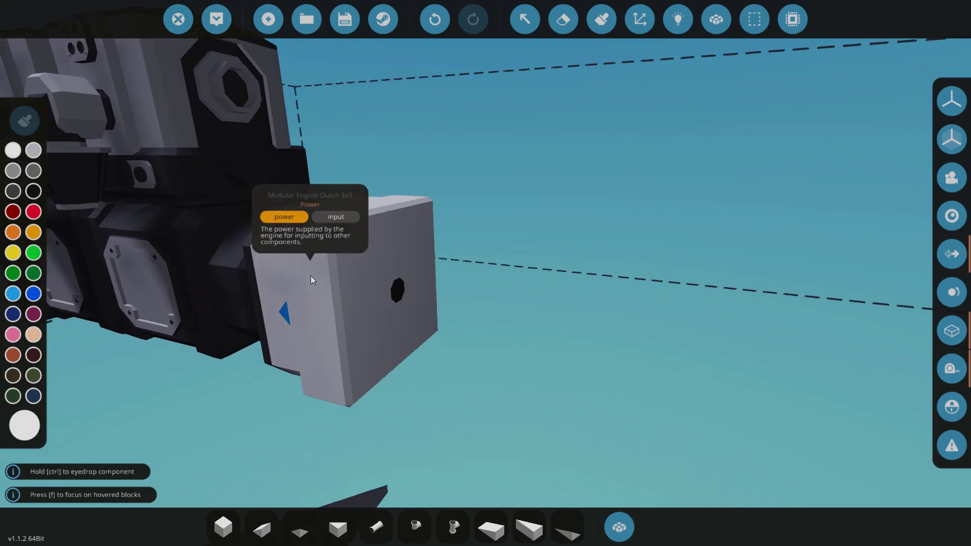
{"action": "scroll", "coordinate": [278, 212], "scroll_direction": "down", "scroll_amount": 3}
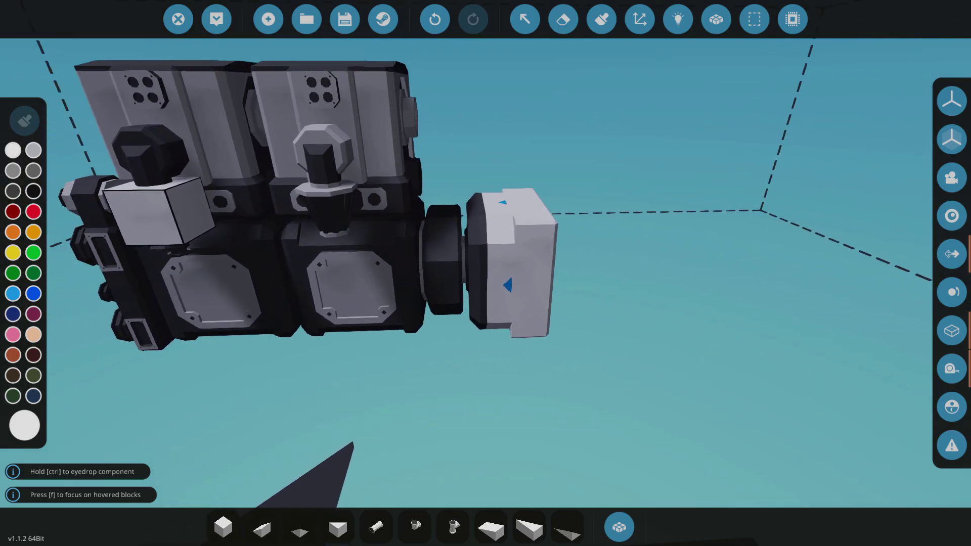
{"action": "scroll", "coordinate": [496, 446], "scroll_direction": "up", "scroll_amount": 2}
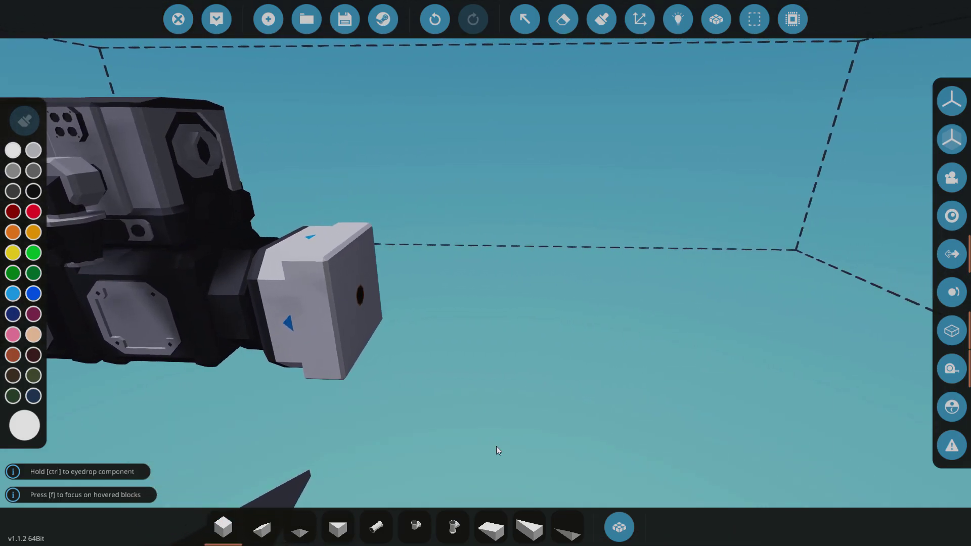
{"action": "type", "text": "qgen"}
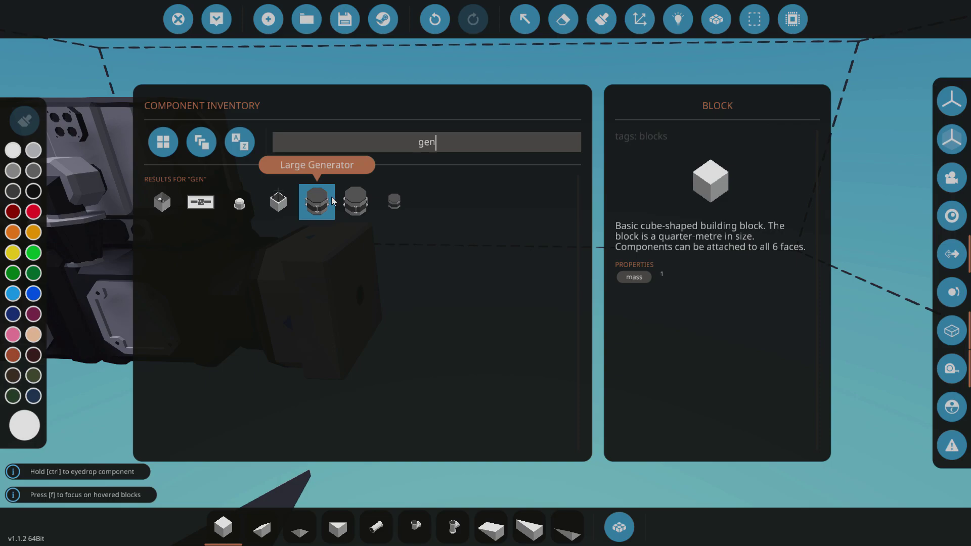
{"action": "left_click", "coordinate": [355, 202]}
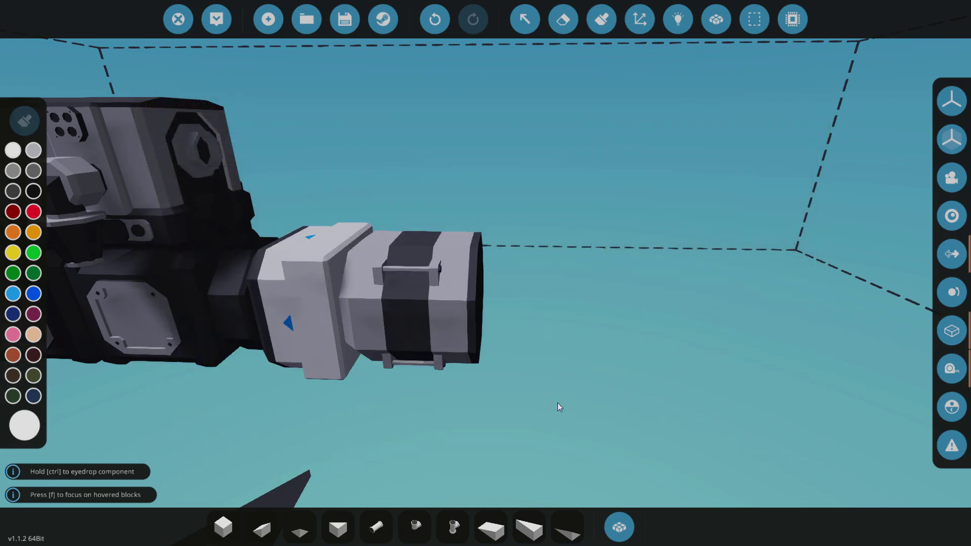
{"action": "scroll", "coordinate": [557, 402], "scroll_direction": "down", "scroll_amount": 3}
Lay out a row of plain base blocks in front of the tank
{"action": "key", "text": "1"}
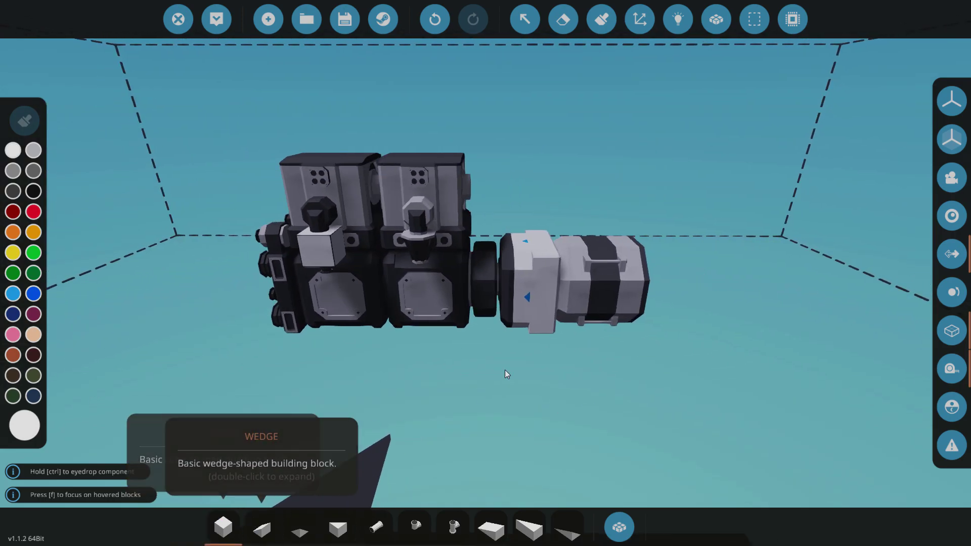
{"action": "key", "text": "d"}
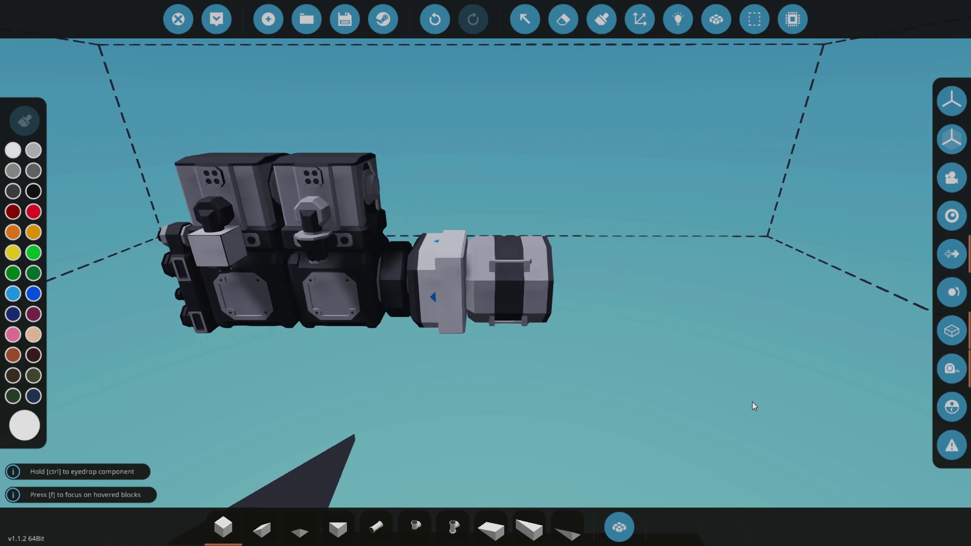
{"action": "key", "text": "w"}
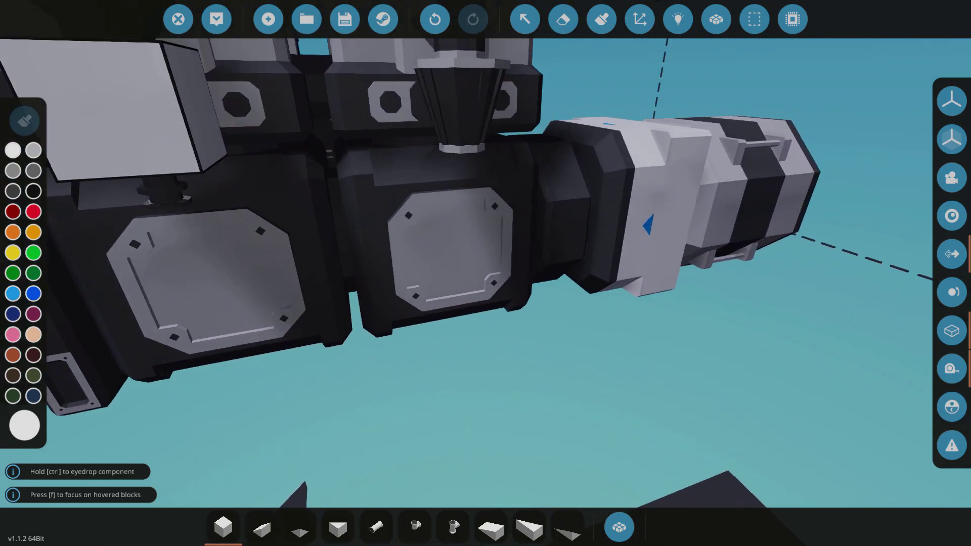
{"action": "key", "text": "s"}
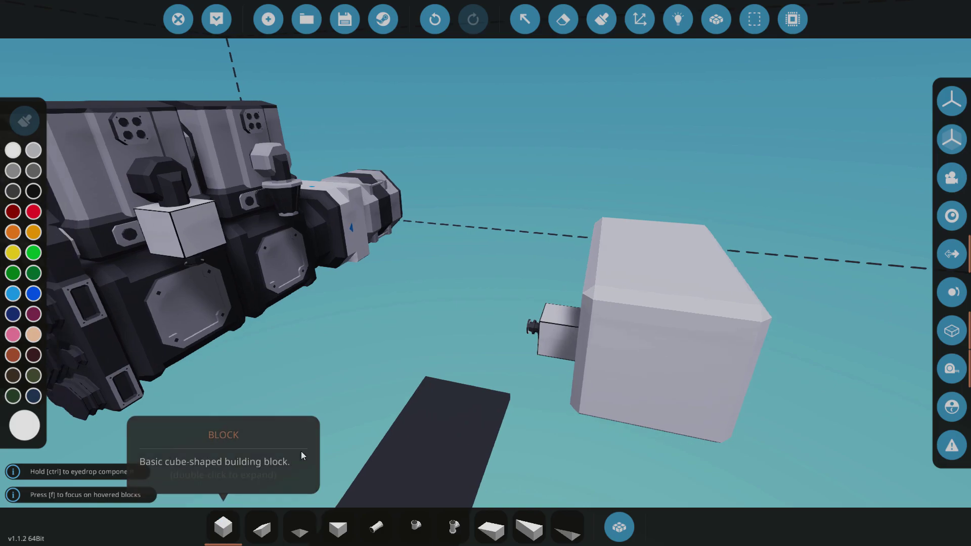
{"action": "key", "text": "s"}
{"action": "mouse_move", "coordinate": [340, 297]}
{"action": "left_mouse_down"}
{"action": "mouse_move", "coordinate": [547, 308]}
{"action": "mouse_move", "coordinate": [213, 309]}
{"action": "mouse_move", "coordinate": [312, 327]}
{"action": "left_mouse_up"}
{"action": "key", "text": "w"}
{"action": "key", "text": "p"}
{"action": "key", "text": "s"}
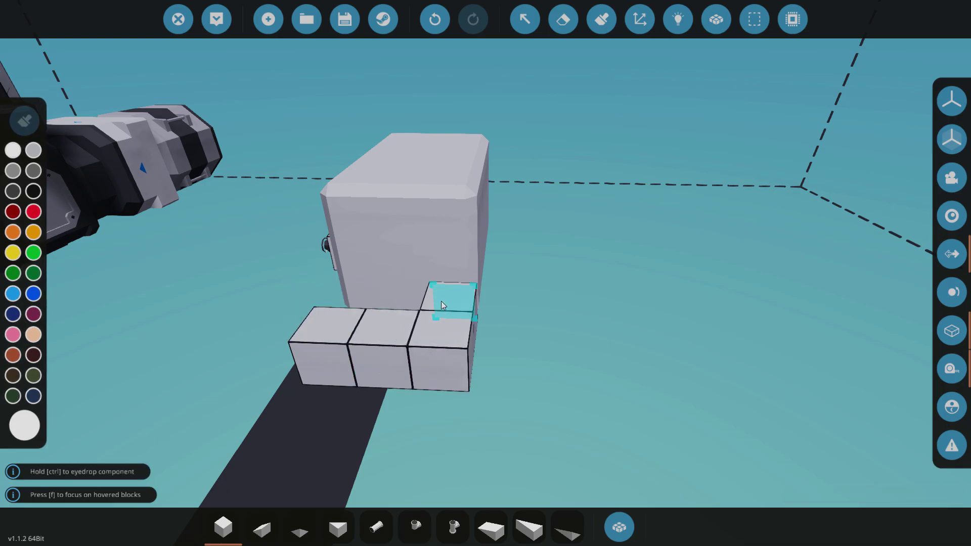
{"action": "key", "text": "a"}
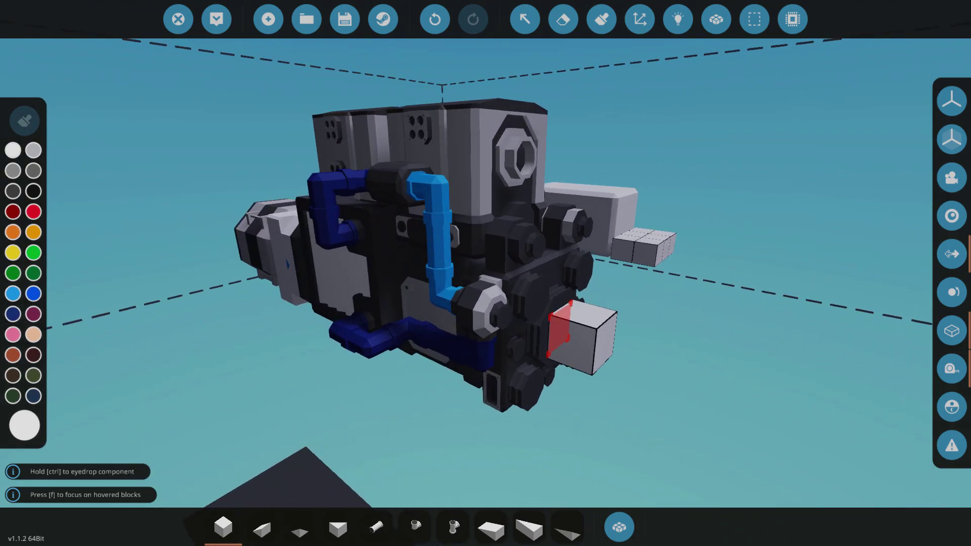
{"action": "key", "text": "d"}
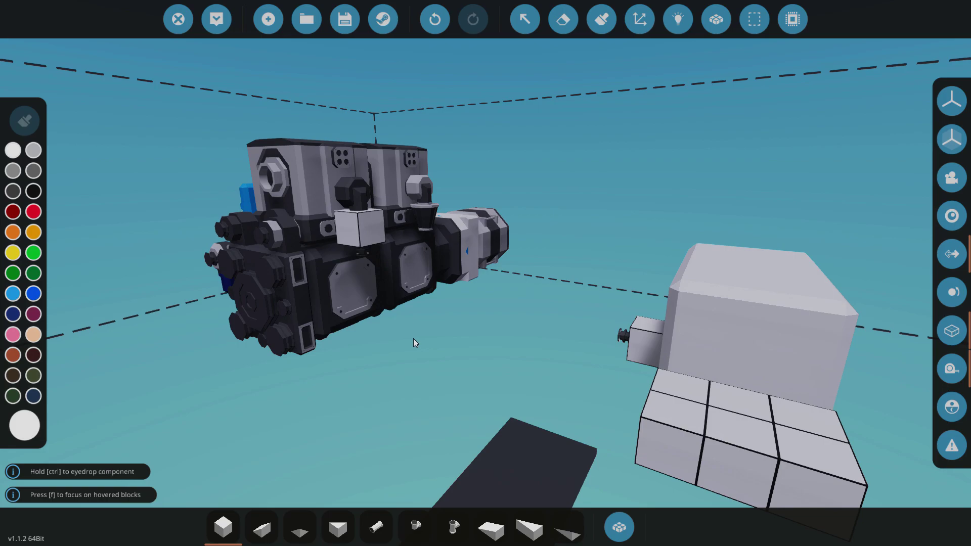
Find the Throttle Lever via 'thr', rotate it upright, and place it on the base
{"action": "type", "text": "q"}
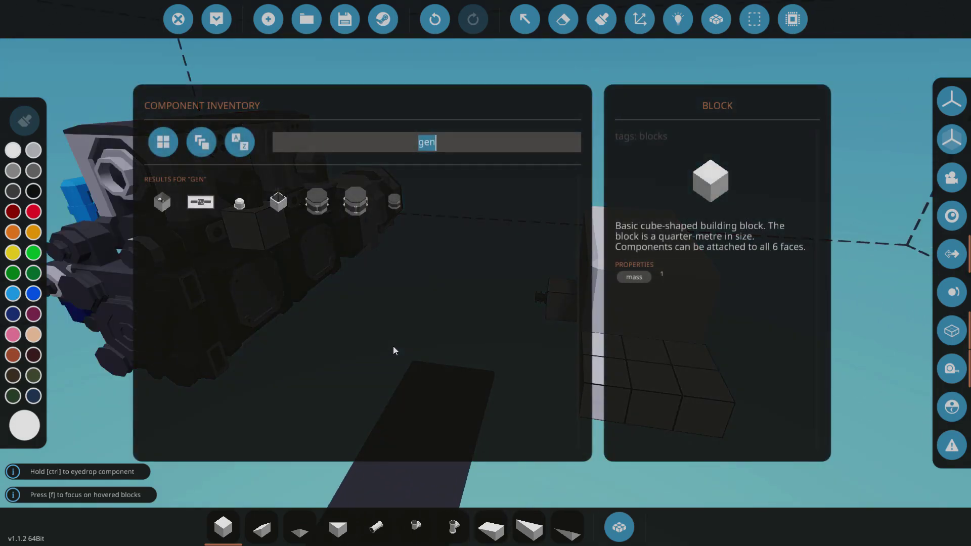
{"action": "type", "text": "thr"}
{"action": "left_click", "coordinate": [166, 202]}
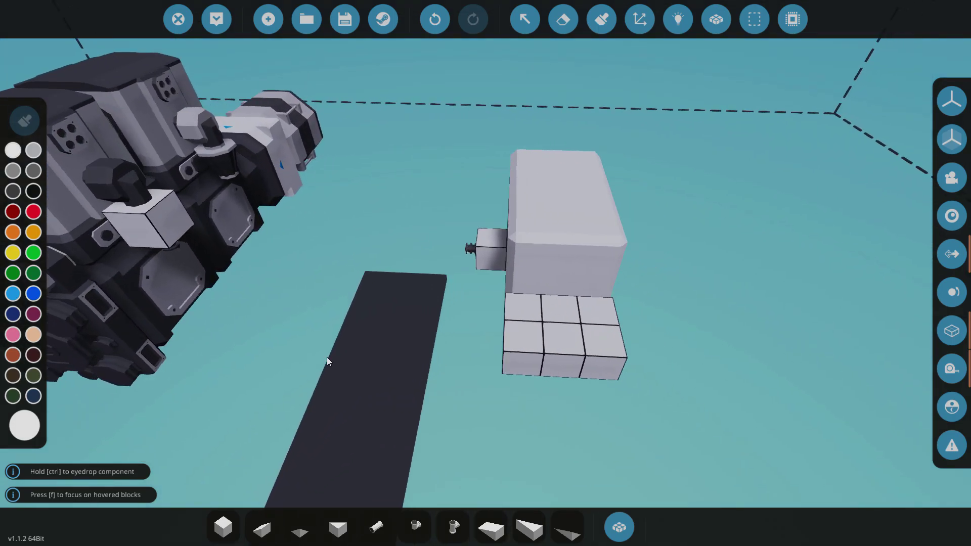
{"action": "key", "text": "r"}
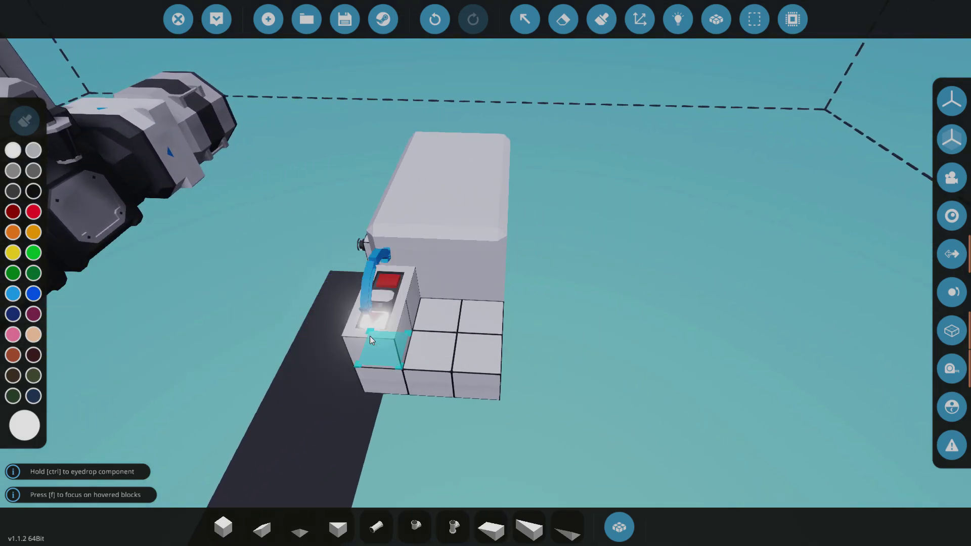
{"action": "left_click", "coordinate": [437, 351]}
Show the engine's logic nodes in the logic view, near the lever box
{"action": "key", "text": "1"}
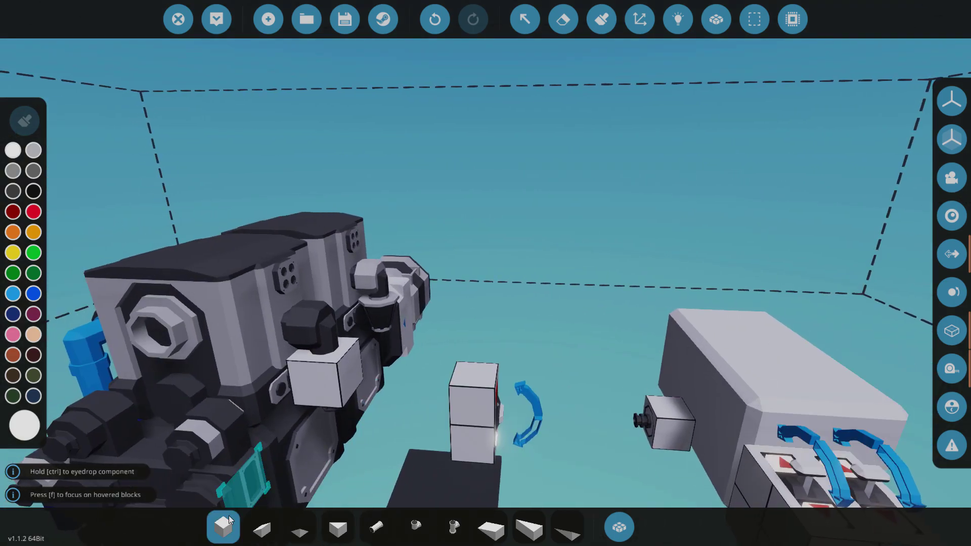
{"action": "left_click", "coordinate": [679, 19]}
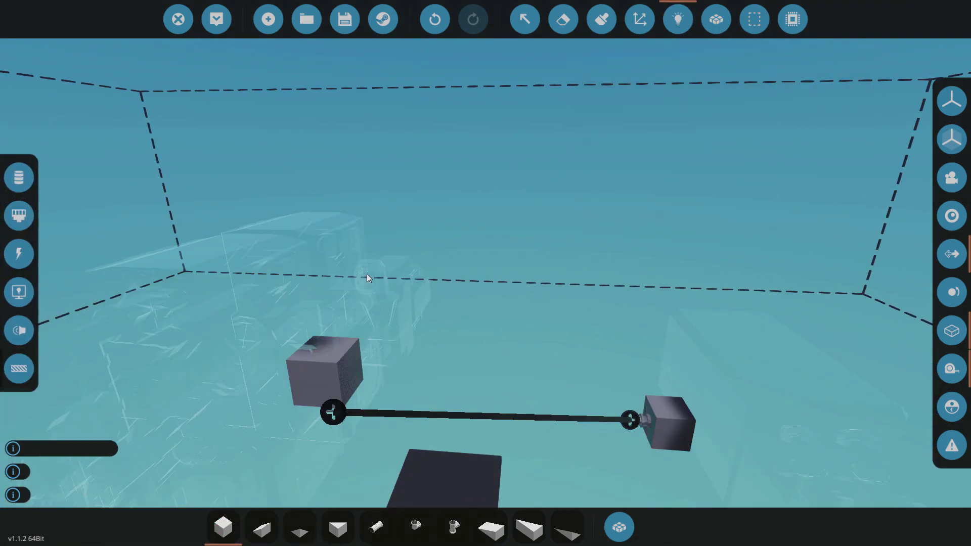
{"action": "left_click", "coordinate": [17, 188]}
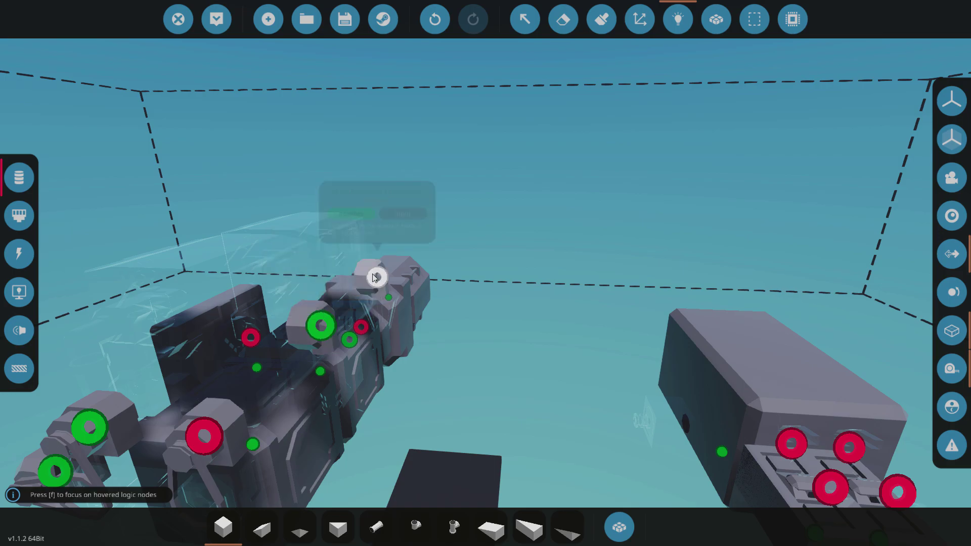
{"action": "mouse_move", "coordinate": [377, 277]}
{"action": "key", "text": "d"}
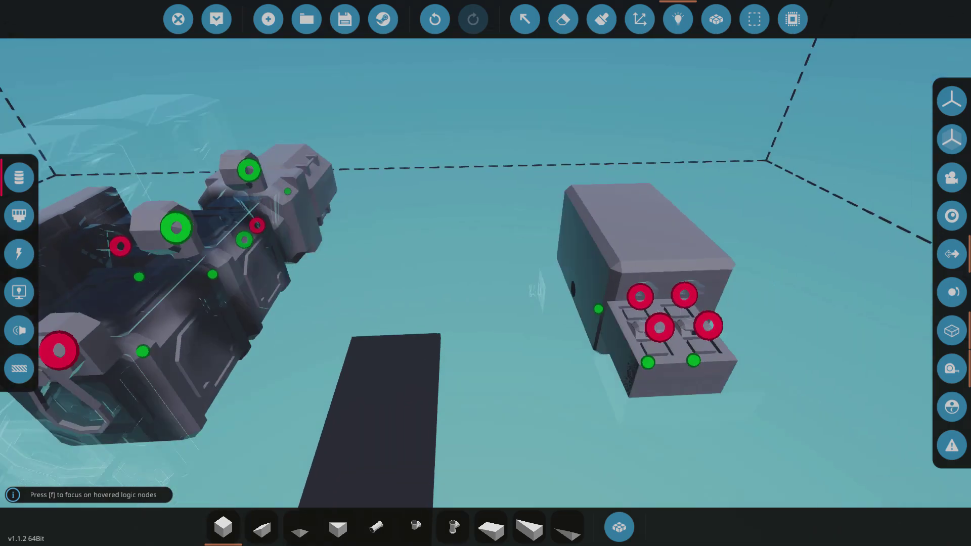
{"action": "key", "text": "w"}
Select a throttle lever and set its display name to 'A'
{"action": "left_click", "coordinate": [525, 20]}
{"action": "left_click", "coordinate": [426, 303]}
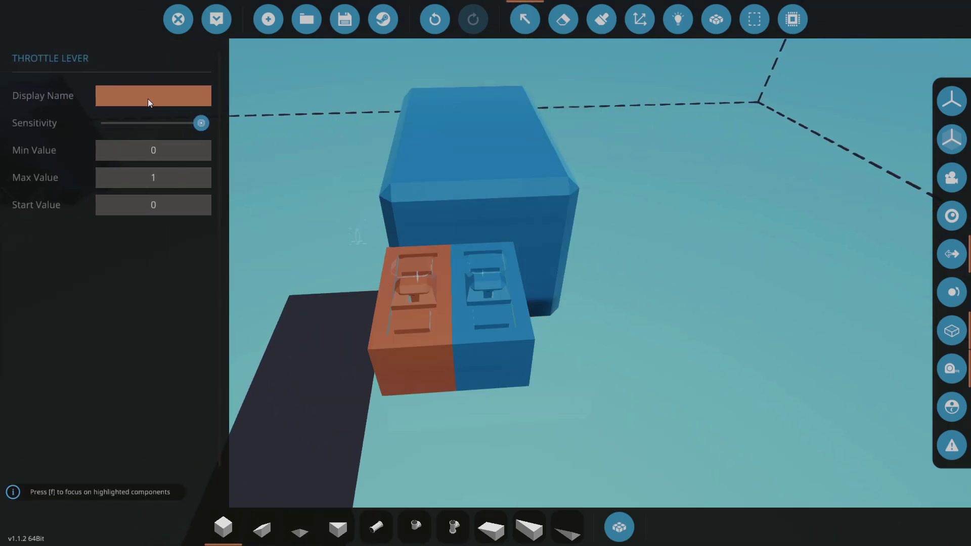
{"action": "type", "text": "F"}
{"action": "left_click", "coordinate": [484, 293]}
{"action": "left_click", "coordinate": [171, 103]}
{"action": "type", "text": "A"}
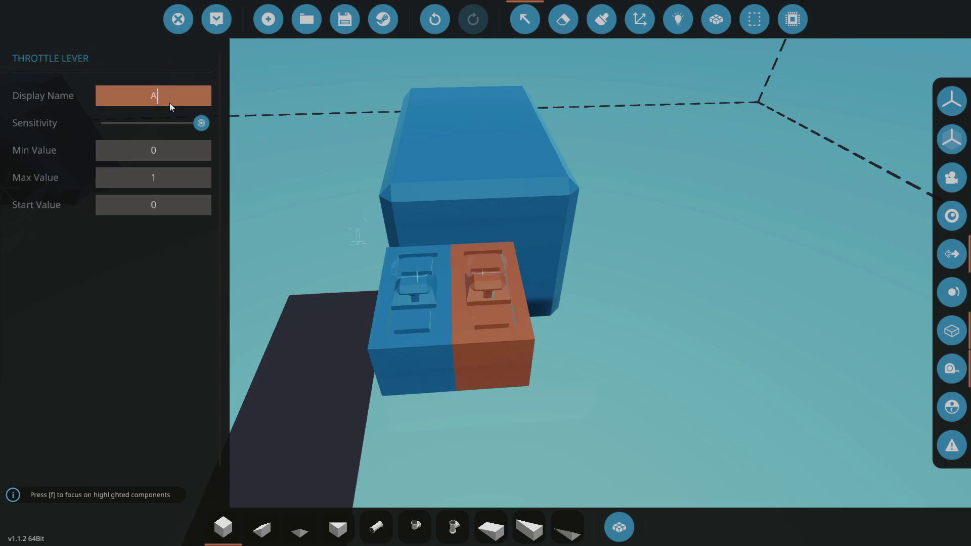
Link both throttle levers' outputs to the engine's logic inputs
{"action": "left_click", "coordinate": [679, 20]}
{"action": "left_click_drag", "start_coordinate": [417, 338], "coordinate": [311, 260]}
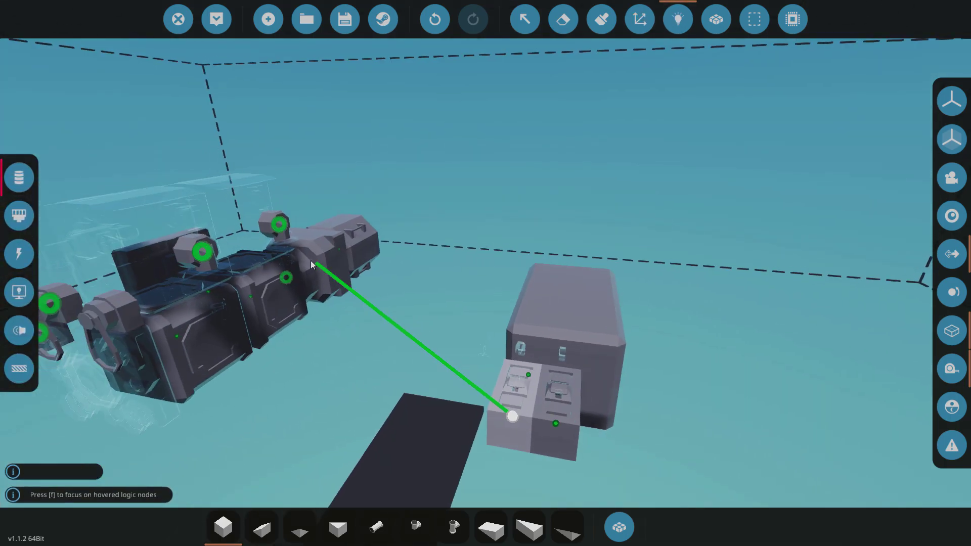
{"action": "left_click_drag", "start_coordinate": [222, 256], "coordinate": [203, 252]}
{"action": "left_click_drag", "start_coordinate": [279, 224], "coordinate": [556, 424]}
{"action": "key", "text": "a"}
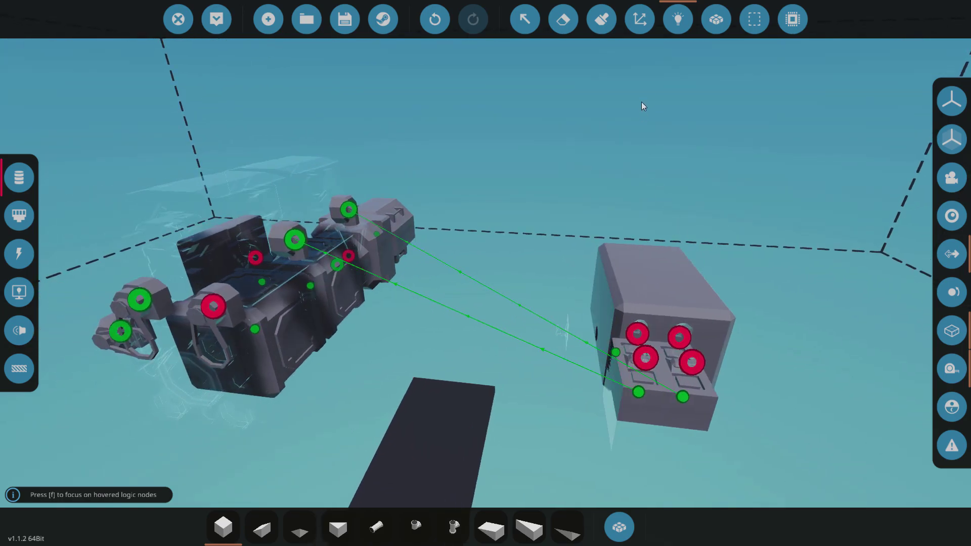
{"action": "left_click", "coordinate": [678, 19]}
{"action": "type", "text": "dqst"}
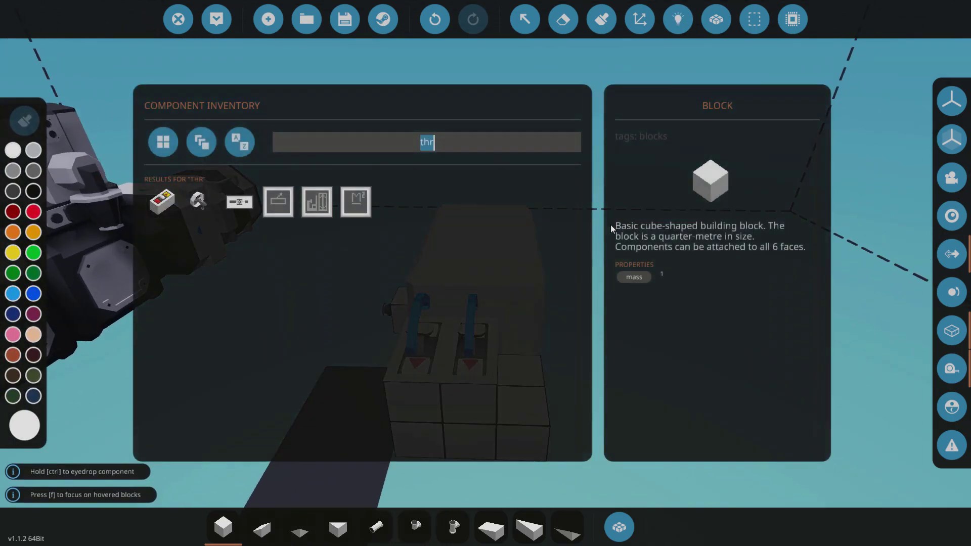
{"action": "type", "text": "a"}
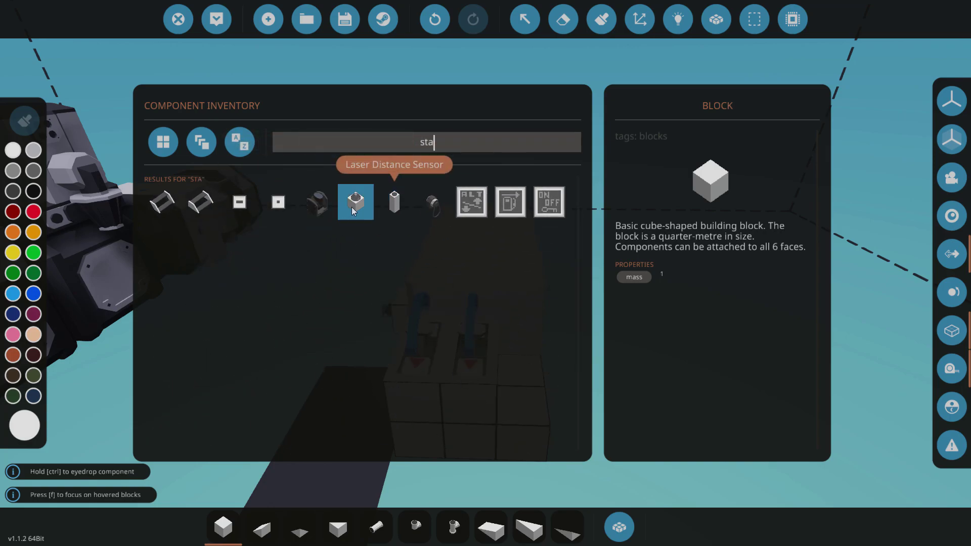
Search 'pus' and place a push button on top of the block
{"action": "key", "text": "BackSpace"}
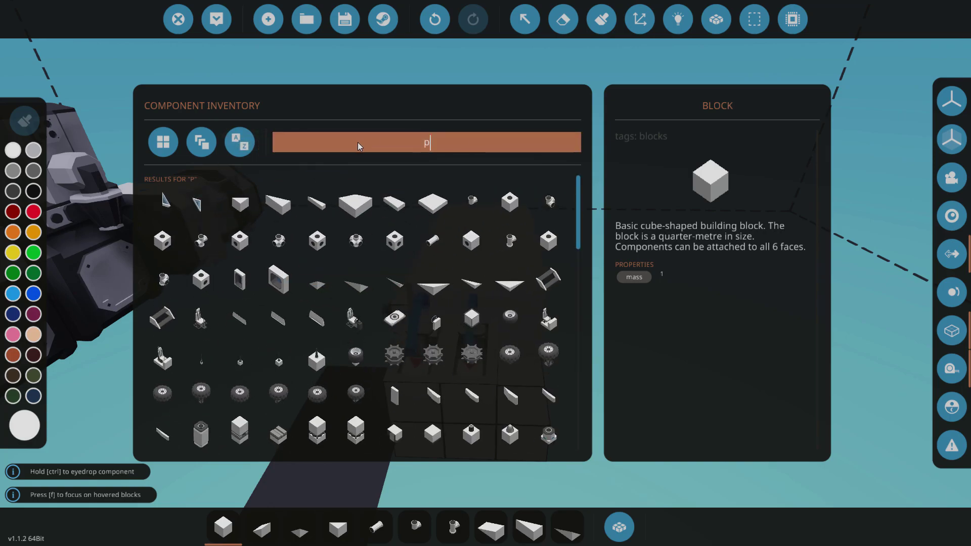
{"action": "type", "text": "pus"}
{"action": "left_click", "coordinate": [195, 201]}
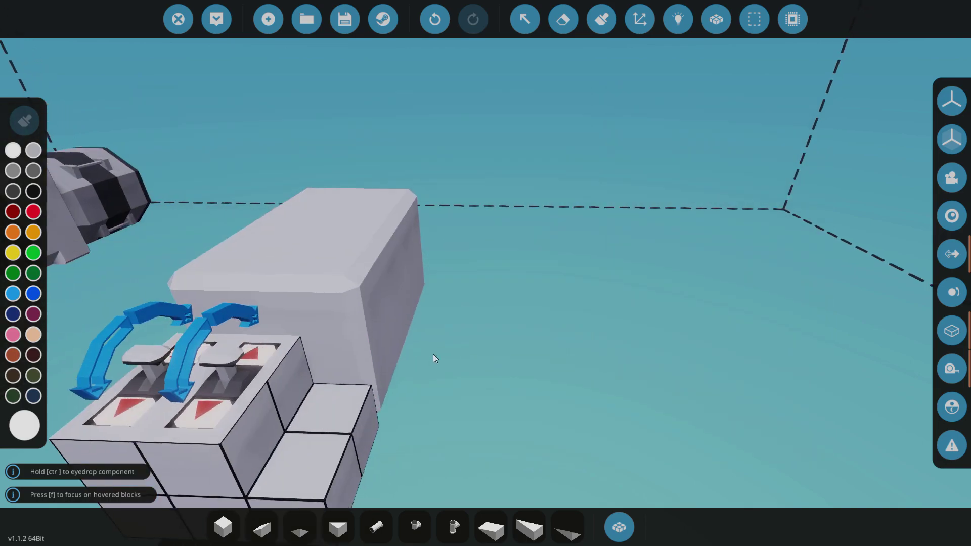
{"action": "left_click", "coordinate": [336, 399]}
Wire the push button to the engine starter's on/off input and label it 'Starter'
{"action": "left_click", "coordinate": [716, 20]}
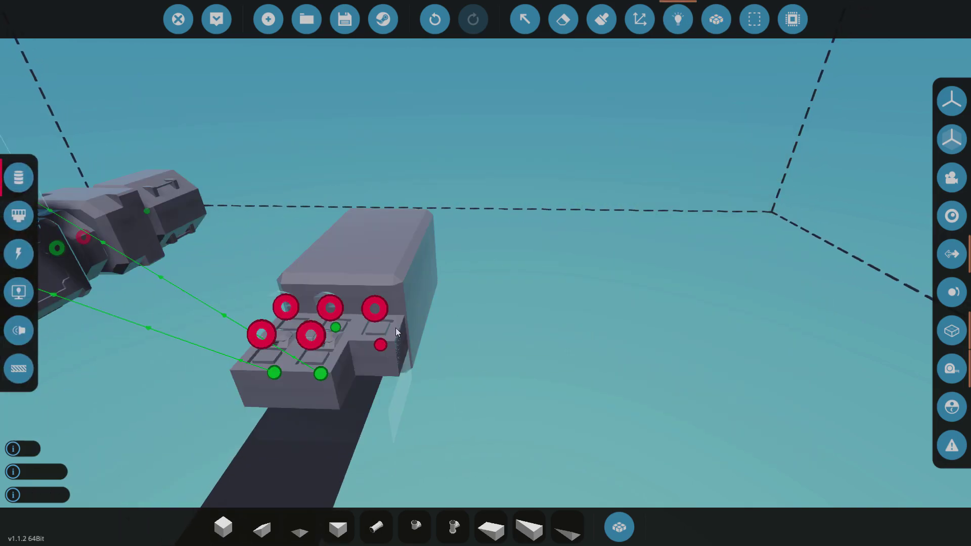
{"action": "left_click_drag", "start_coordinate": [381, 333], "coordinate": [277, 301]}
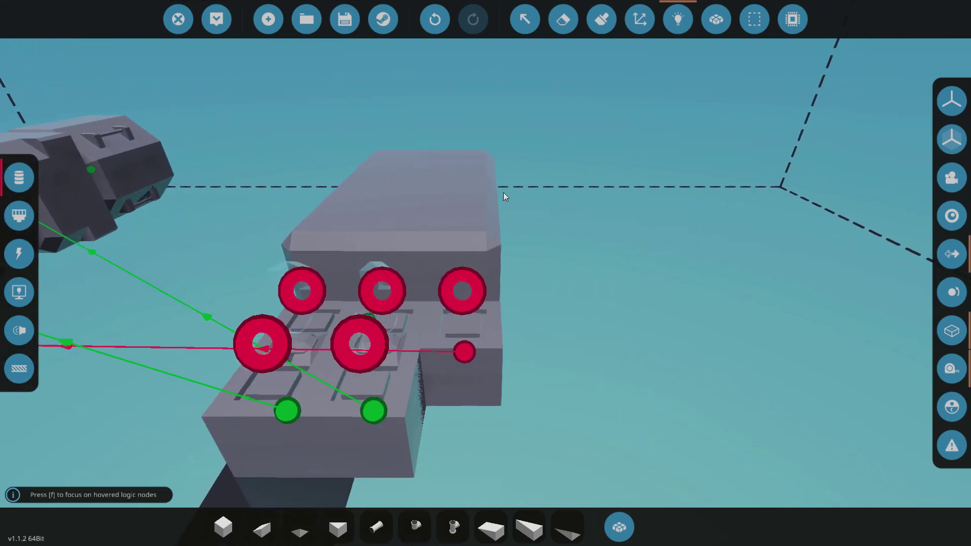
{"action": "left_click", "coordinate": [524, 19]}
{"action": "left_click", "coordinate": [466, 386]}
{"action": "type", "text": "S"}
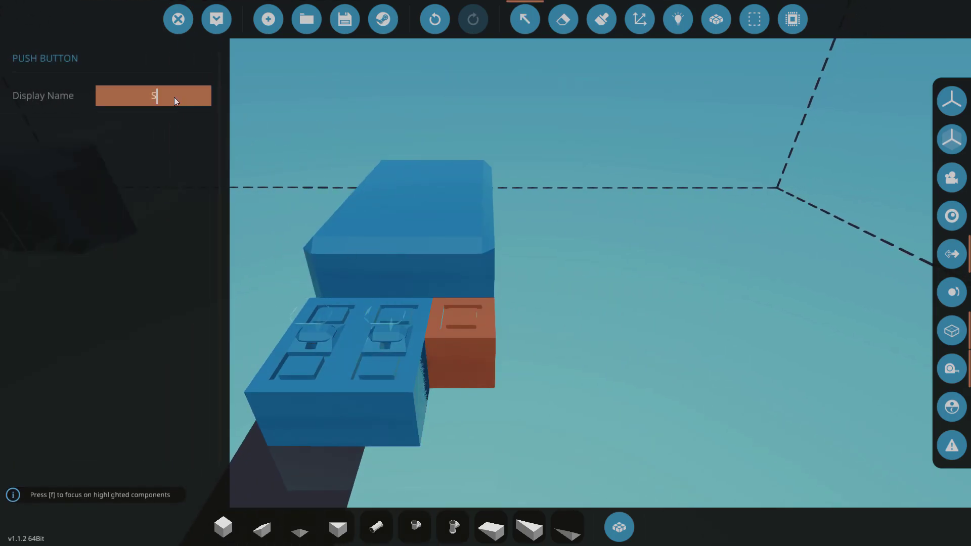
{"action": "type", "text": "tarter"}
{"action": "left_click", "coordinate": [678, 19]}
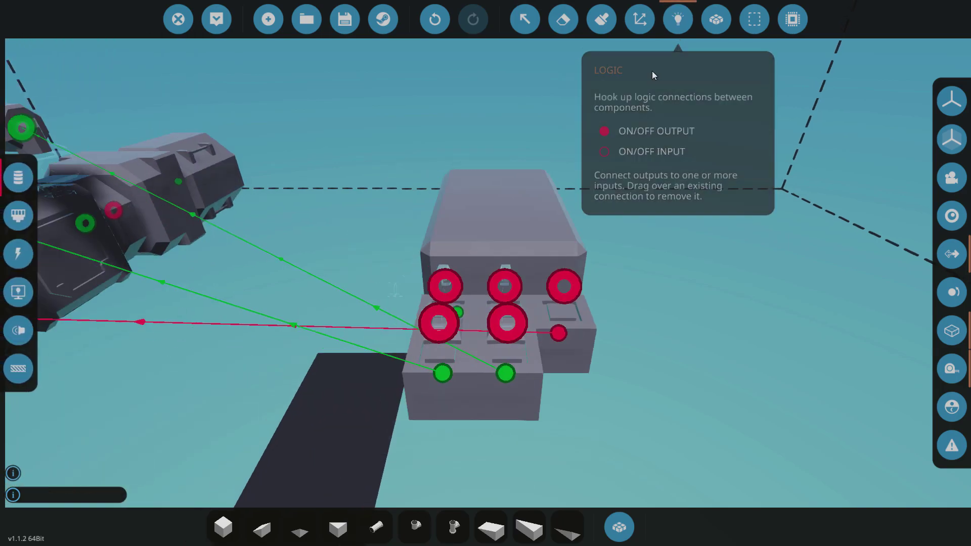
{"action": "key", "text": "a"}
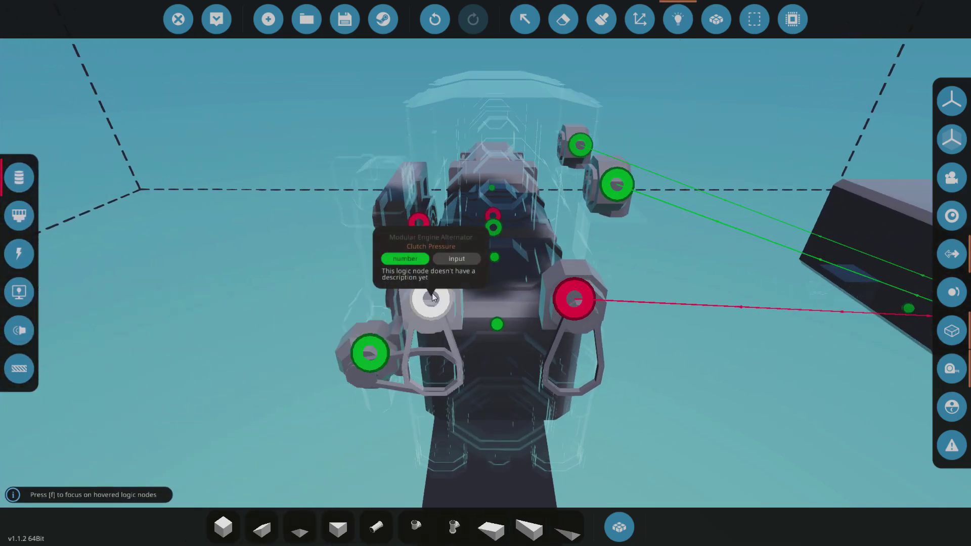
{"action": "key", "text": "d"}
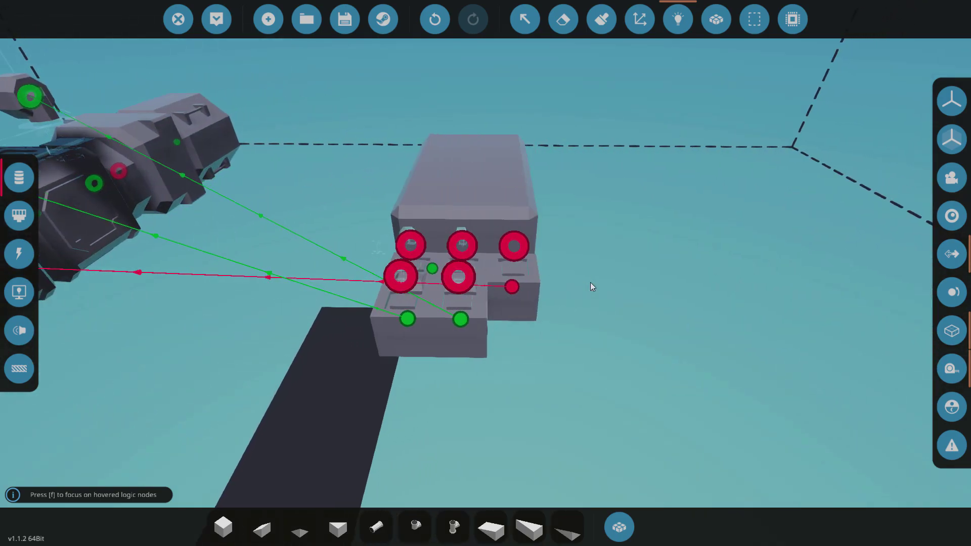
{"action": "key", "text": "q"}
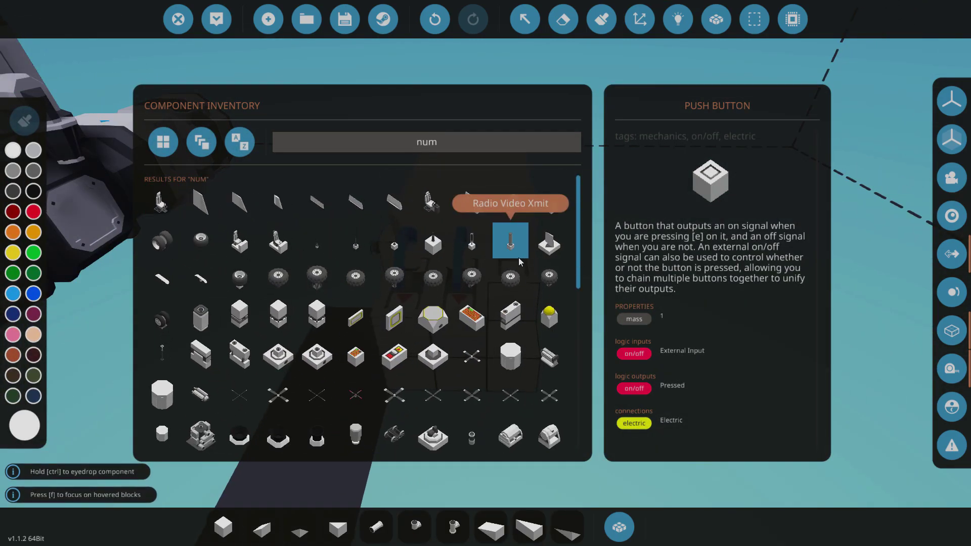
Place a Constant Number block on the panel with output value 1
{"action": "scroll", "coordinate": [375, 325], "scroll_direction": "down", "scroll_amount": 3}
{"action": "left_click", "coordinate": [353, 310]}
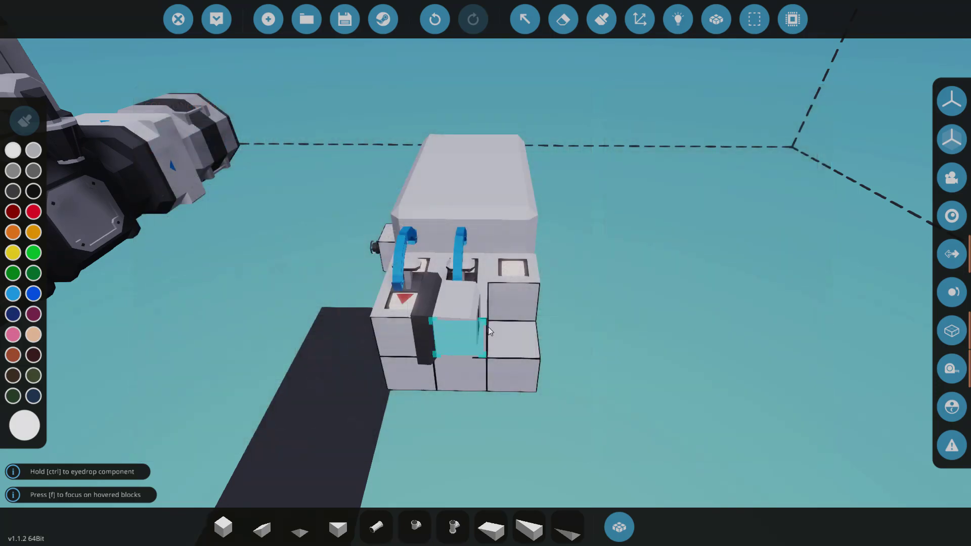
{"action": "left_click", "coordinate": [505, 334]}
{"action": "left_click", "coordinate": [525, 19]}
{"action": "left_click", "coordinate": [511, 329]}
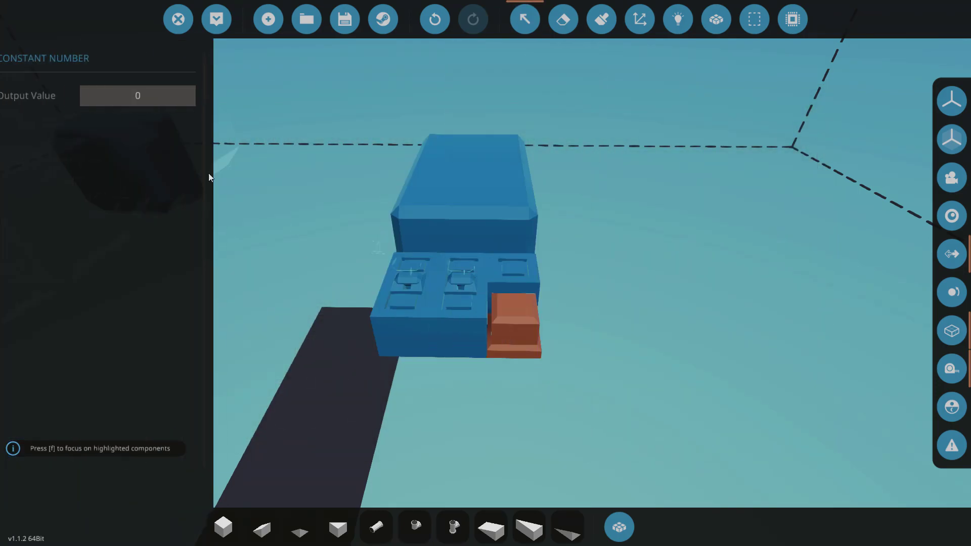
{"action": "left_click", "coordinate": [147, 98]}
{"action": "type", "text": "1"}
Link the Constant Number's output to the engine's input node
{"action": "left_click", "coordinate": [678, 19]}
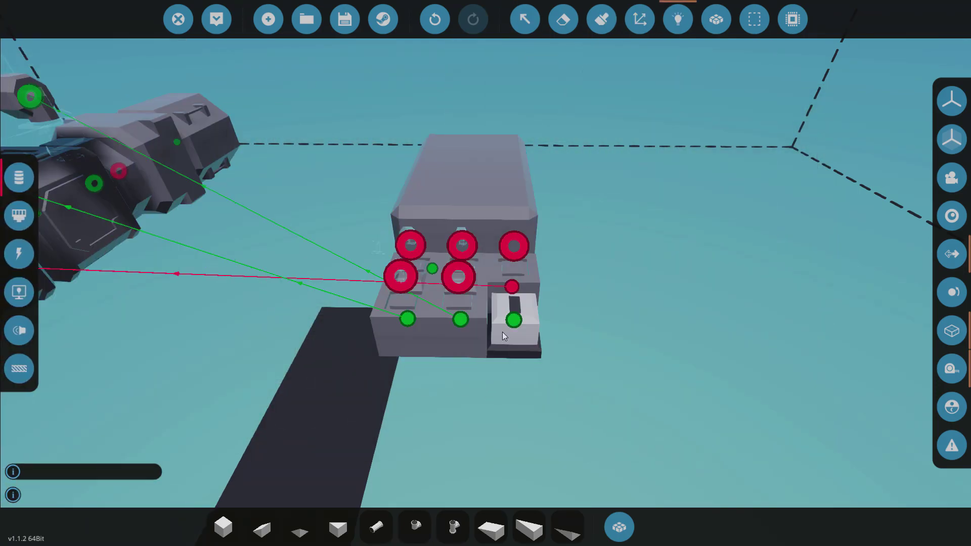
{"action": "left_click_drag", "start_coordinate": [502, 332], "coordinate": [302, 305]}
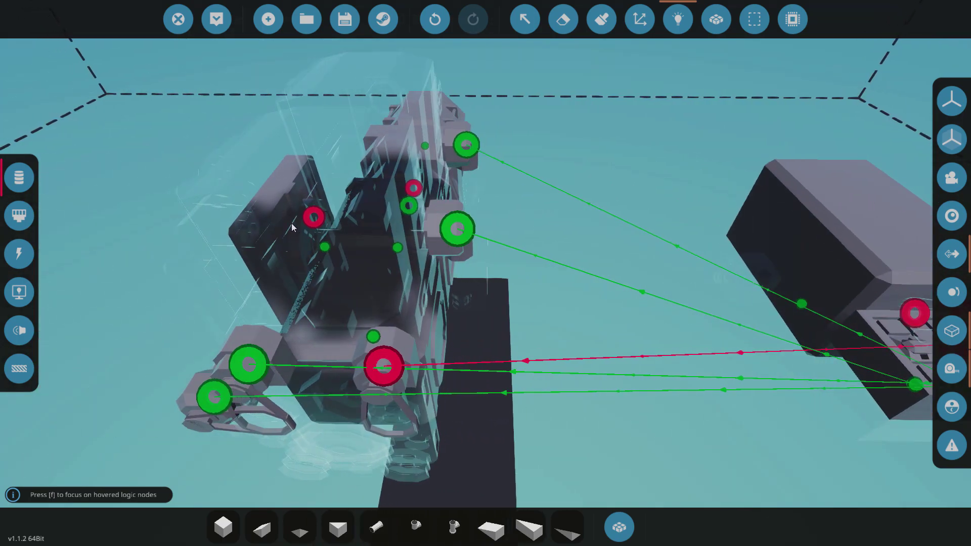
{"action": "mouse_move", "coordinate": [306, 220]}
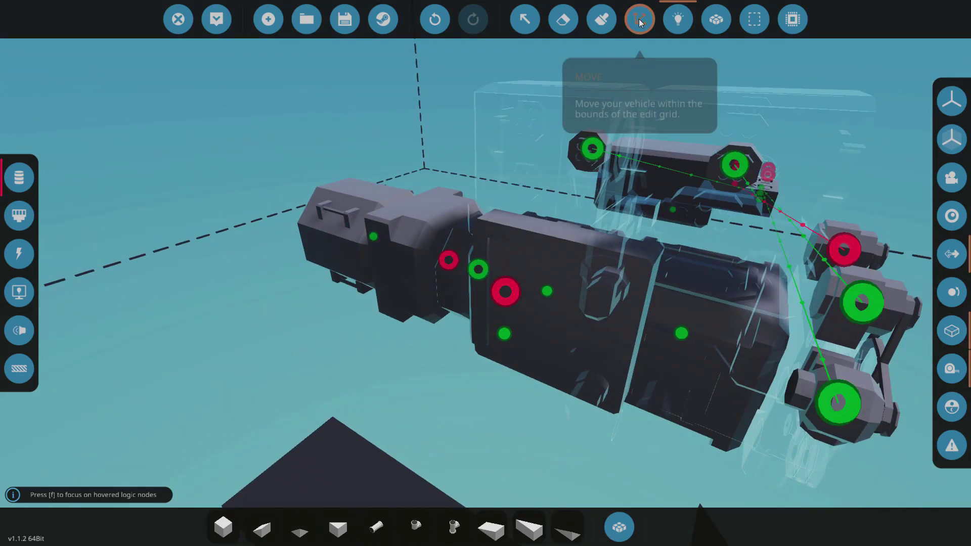
{"action": "left_click", "coordinate": [677, 19]}
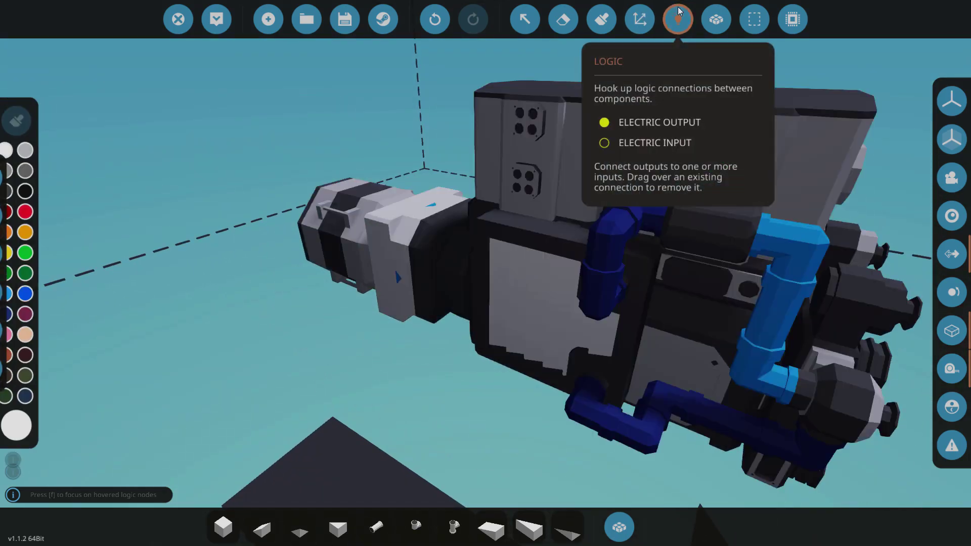
{"action": "left_click", "coordinate": [679, 11]}
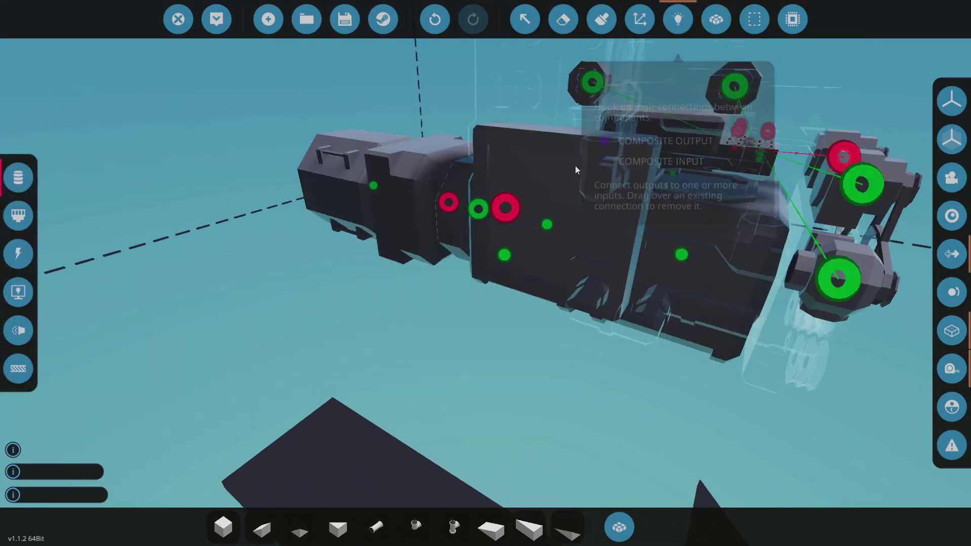
{"action": "mouse_move", "coordinate": [498, 213]}
Add a Constant On Signal beside the panel and connect it to an engine input
{"action": "key", "text": "q"}
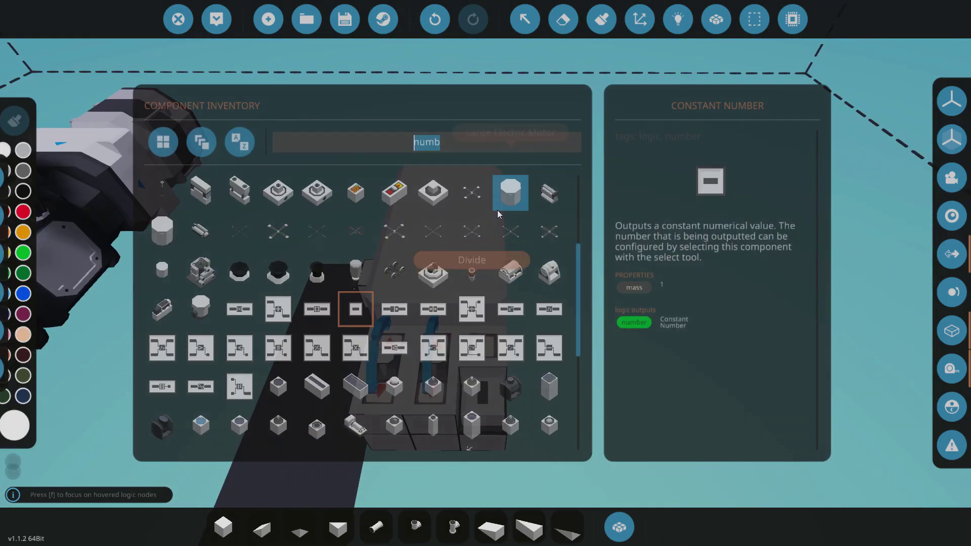
{"action": "scroll", "coordinate": [433, 281], "scroll_direction": "down", "scroll_amount": 1}
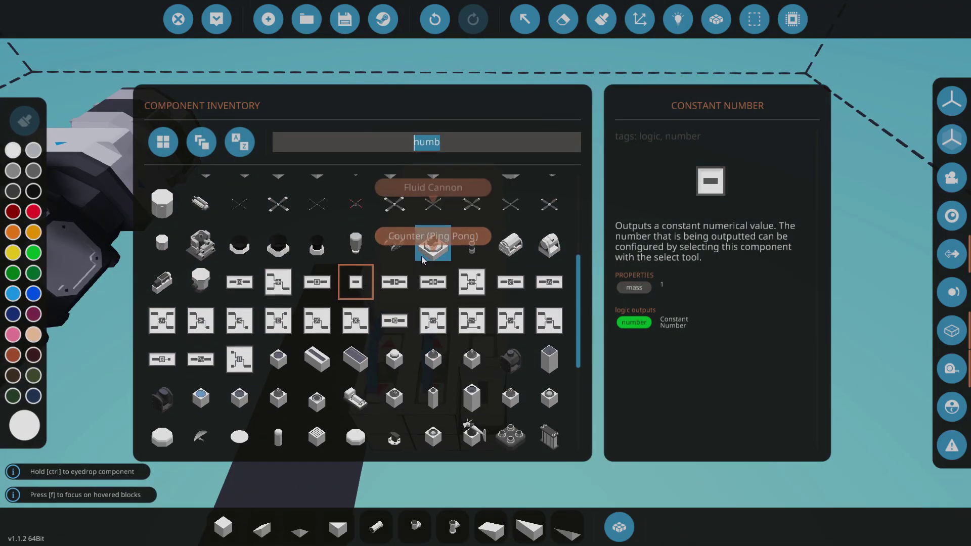
{"action": "type", "text": "on"}
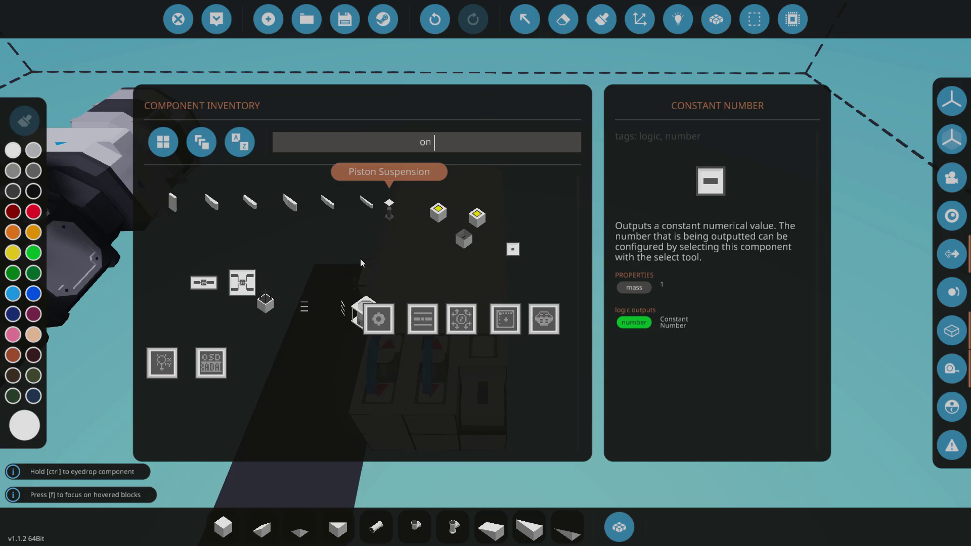
{"action": "left_click", "coordinate": [549, 202]}
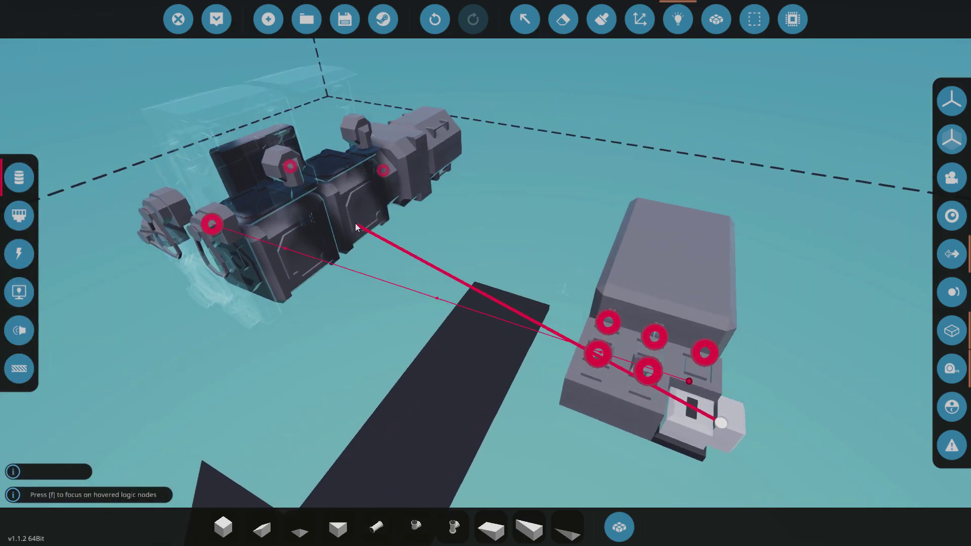
{"action": "left_click", "coordinate": [291, 167]}
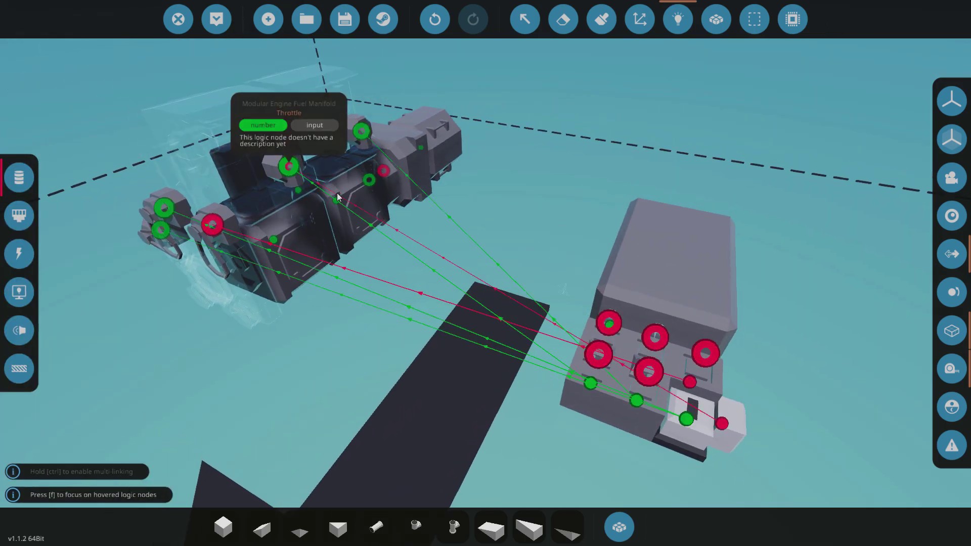
Place a battery on the panel's front and wire it to the engine's alternator
{"action": "key", "text": "f"}
{"action": "type", "text": "q"}
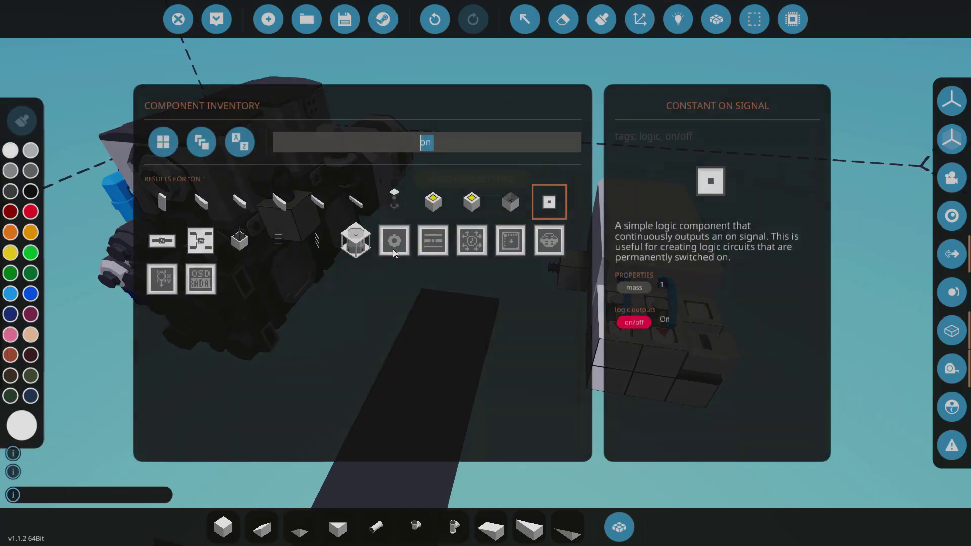
{"action": "type", "text": "bat"}
{"action": "left_click", "coordinate": [237, 204]}
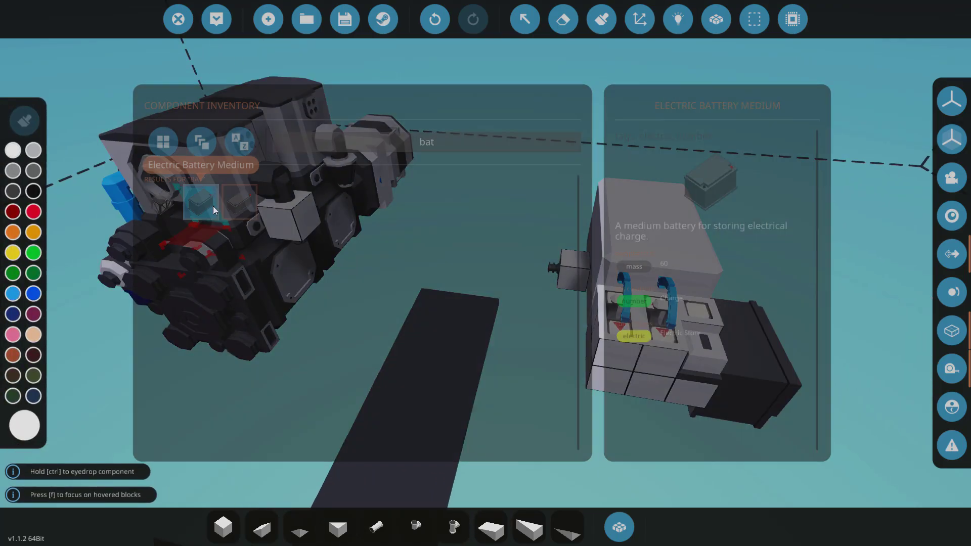
{"action": "left_click", "coordinate": [380, 276]}
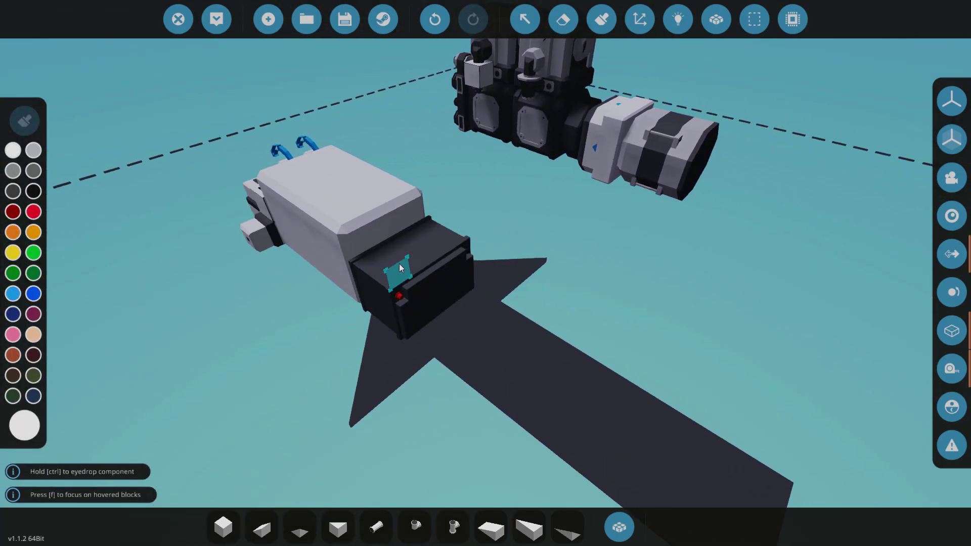
{"action": "left_click", "coordinate": [678, 24]}
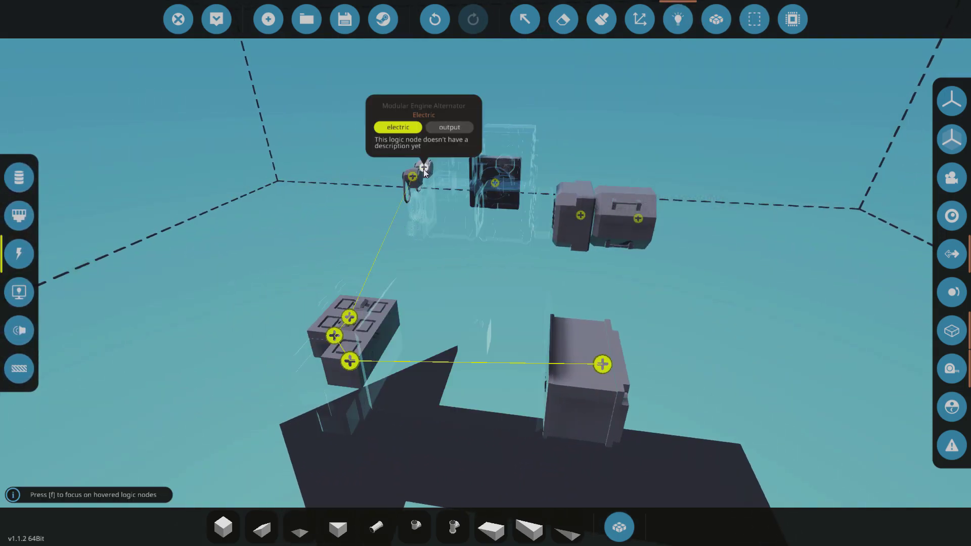
{"action": "left_click_drag", "start_coordinate": [423, 168], "coordinate": [636, 220]}
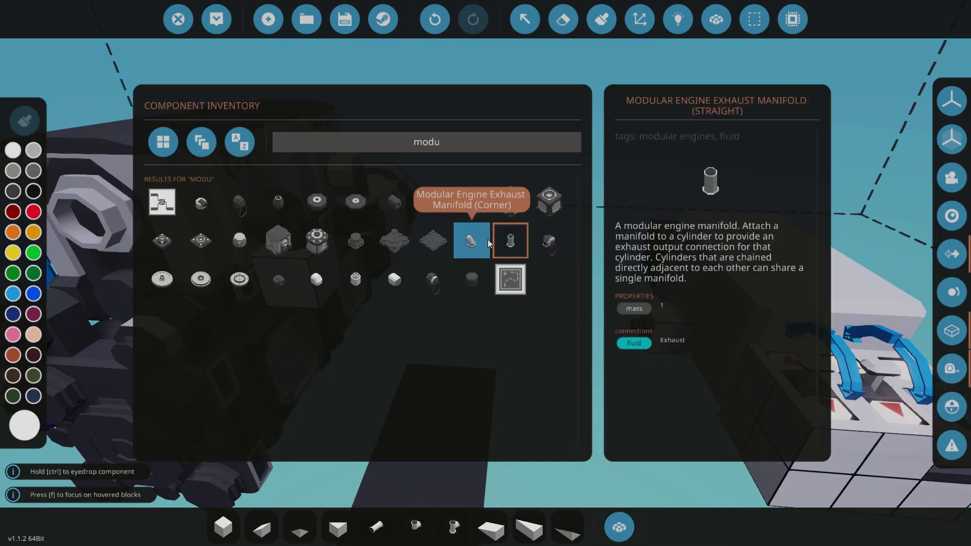
Attach a straight exhaust manifold to the engine cylinder
{"action": "left_click", "coordinate": [488, 239]}
{"action": "key", "text": "q"}
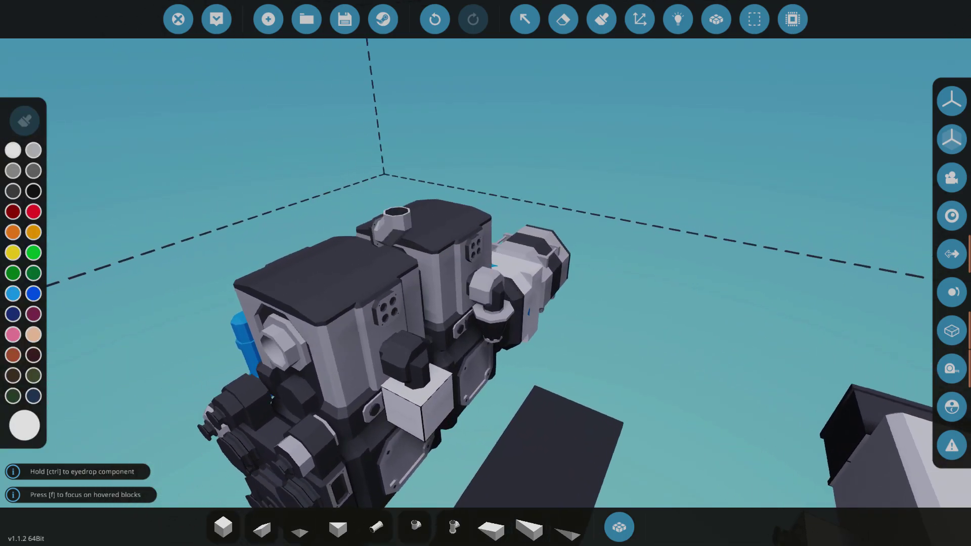
{"action": "key", "text": "q"}
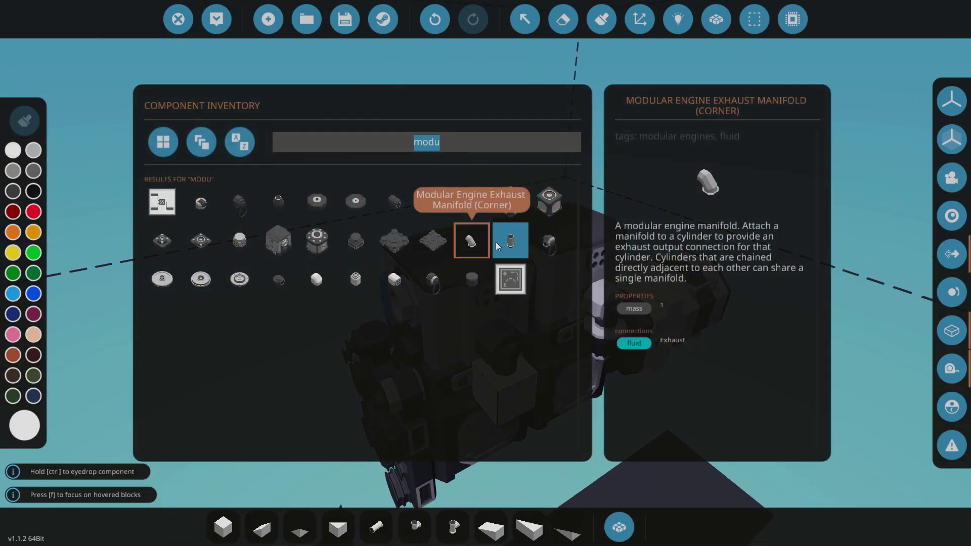
{"action": "left_click", "coordinate": [356, 279]}
{"action": "key", "text": "q"}
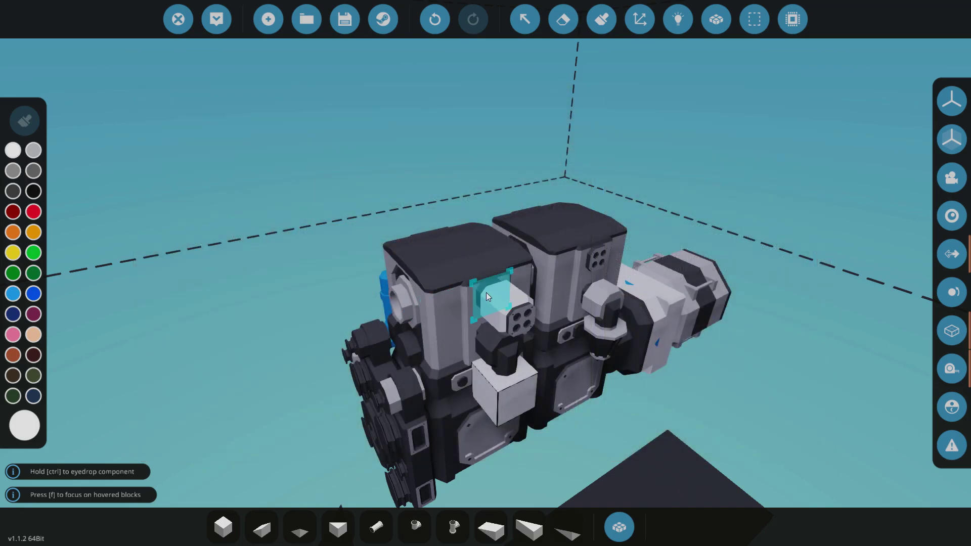
{"action": "key", "text": "q"}
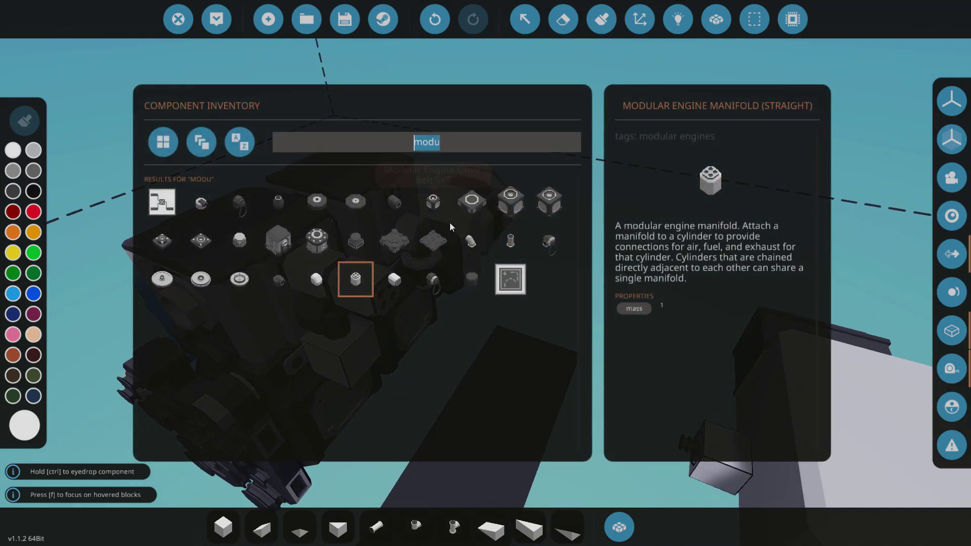
{"action": "left_click", "coordinate": [502, 241]}
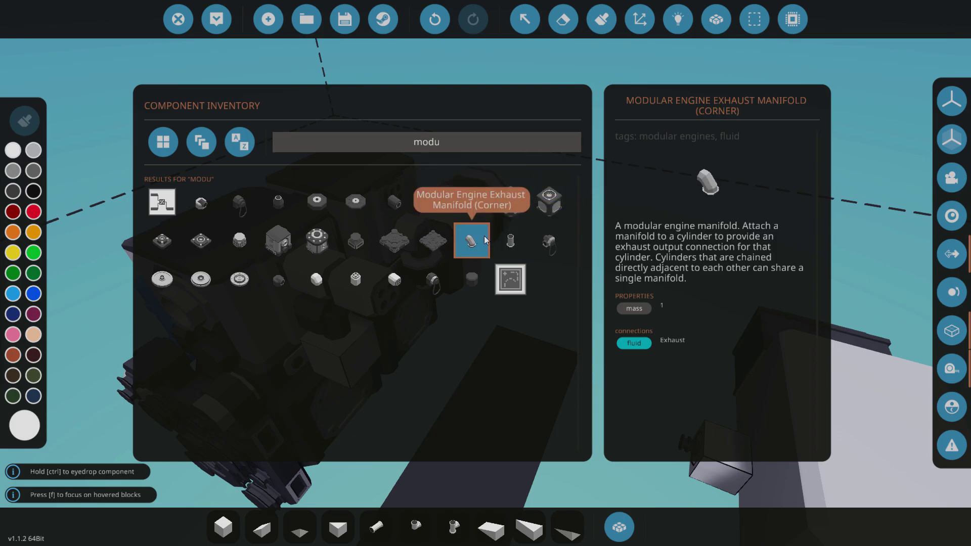
{"action": "left_click", "coordinate": [503, 240]}
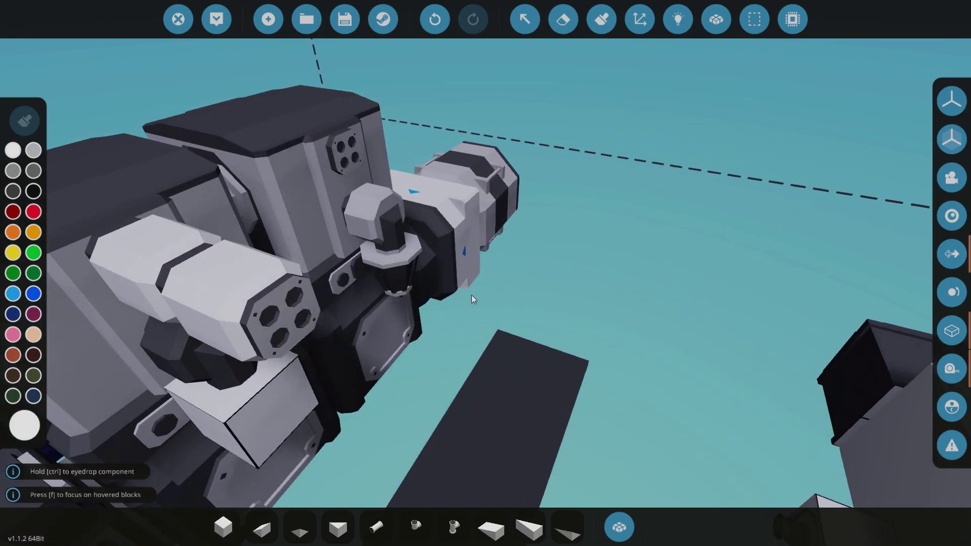
{"action": "left_click", "coordinate": [268, 318]}
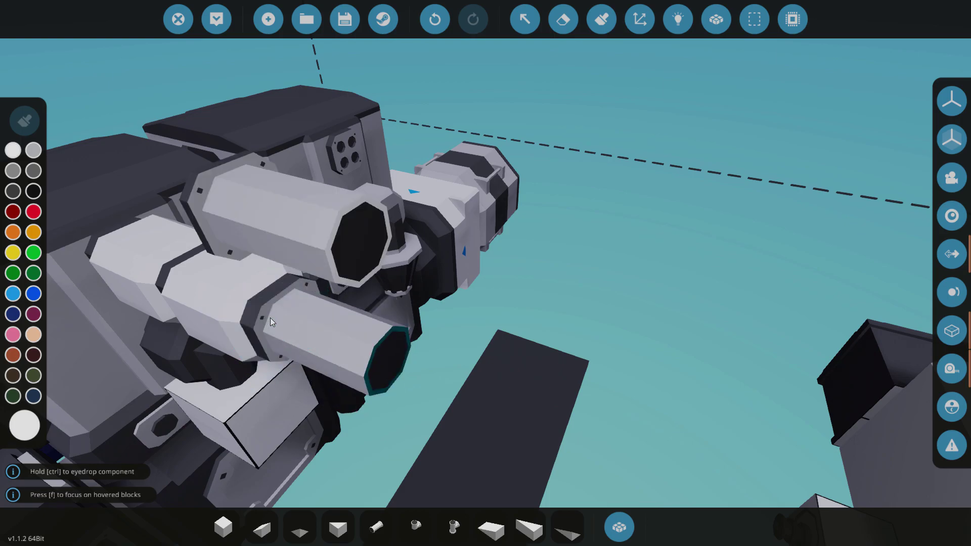
Extend the exhaust with a straight pipe section and a corner manifold, topped by an exhaust outlet
{"action": "left_click", "coordinate": [376, 527]}
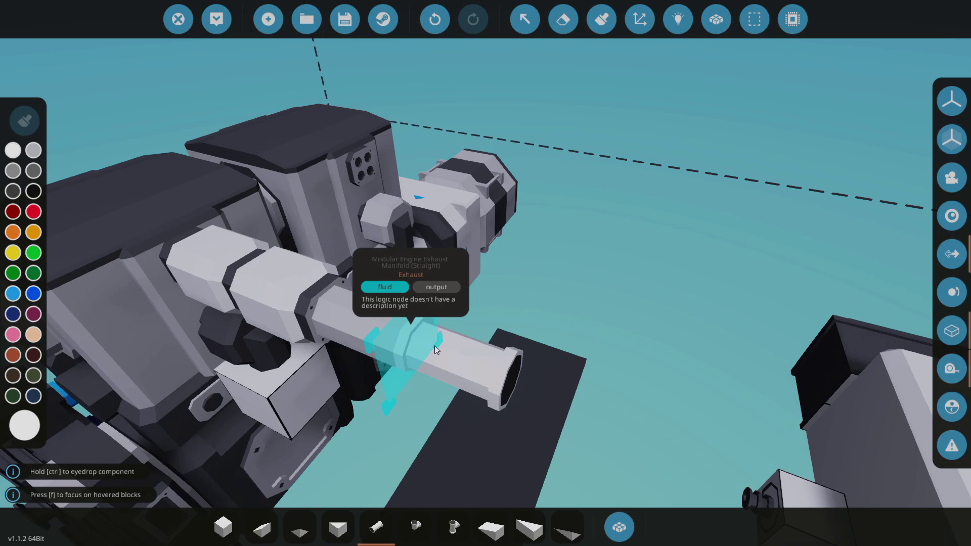
{"action": "left_click", "coordinate": [435, 345]}
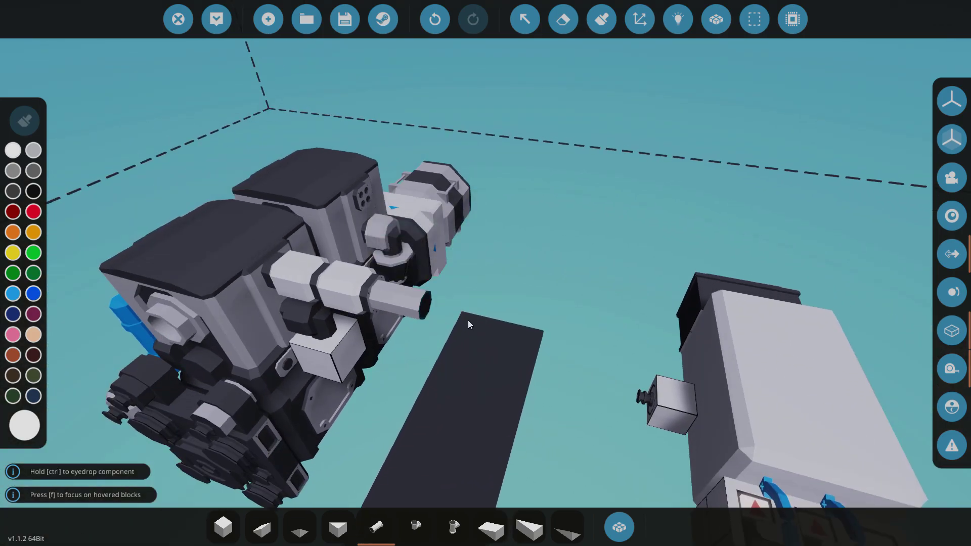
{"action": "scroll", "coordinate": [467, 321], "scroll_direction": "up", "scroll_amount": 5}
{"action": "key", "text": "q"}
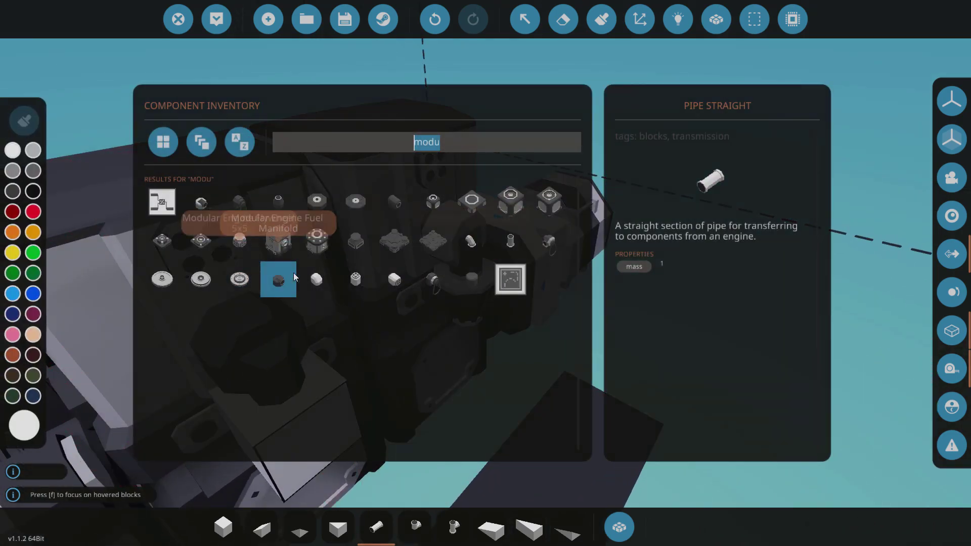
{"action": "left_click", "coordinate": [471, 250]}
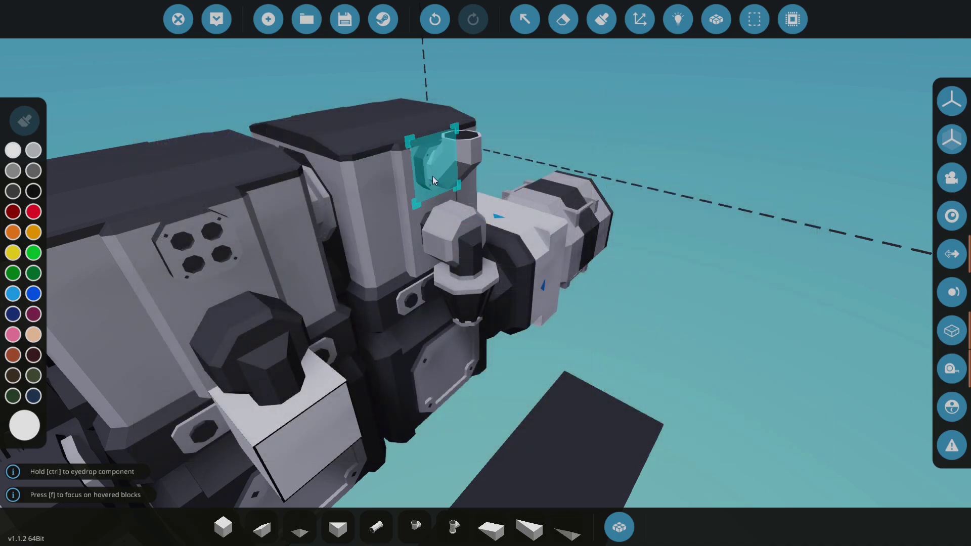
{"action": "type", "text": "qexh"}
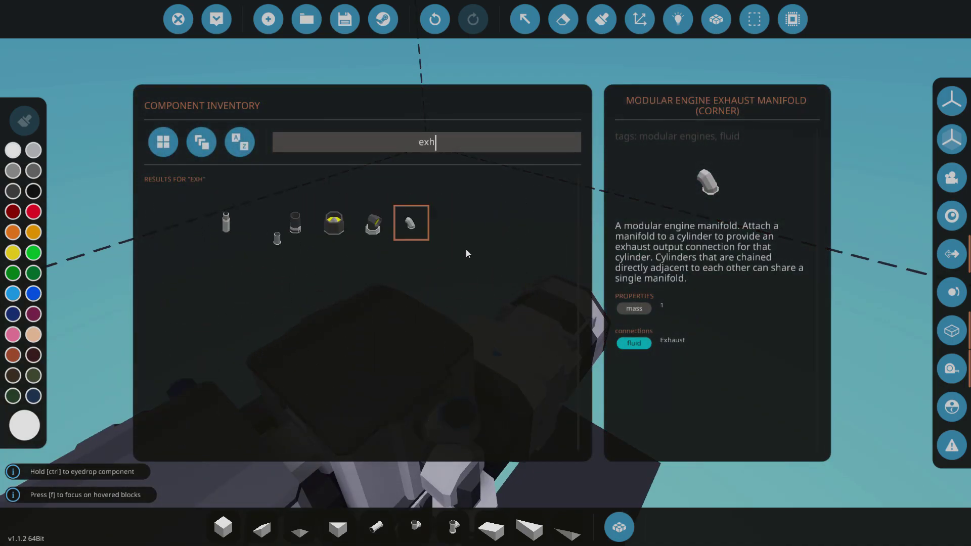
{"action": "left_click", "coordinate": [162, 202]}
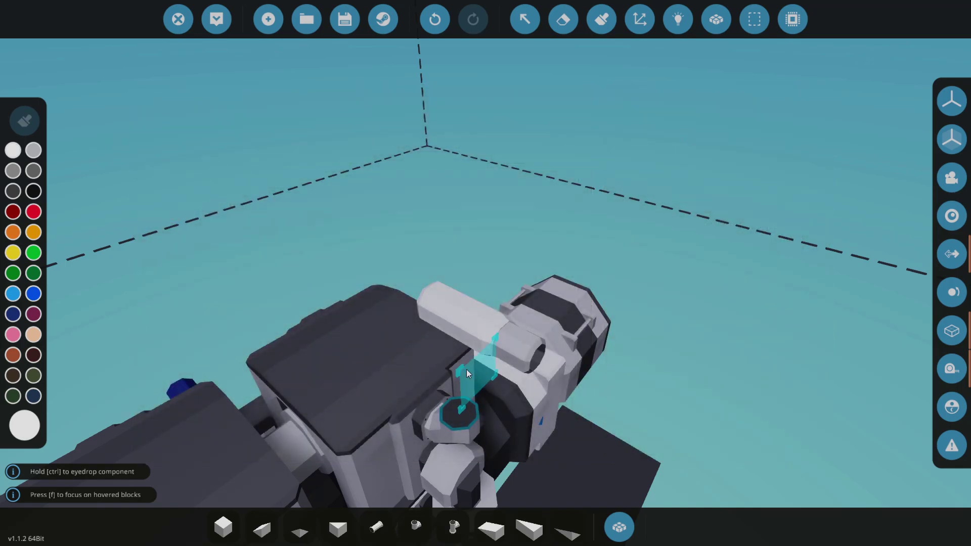
{"action": "key", "text": "s"}
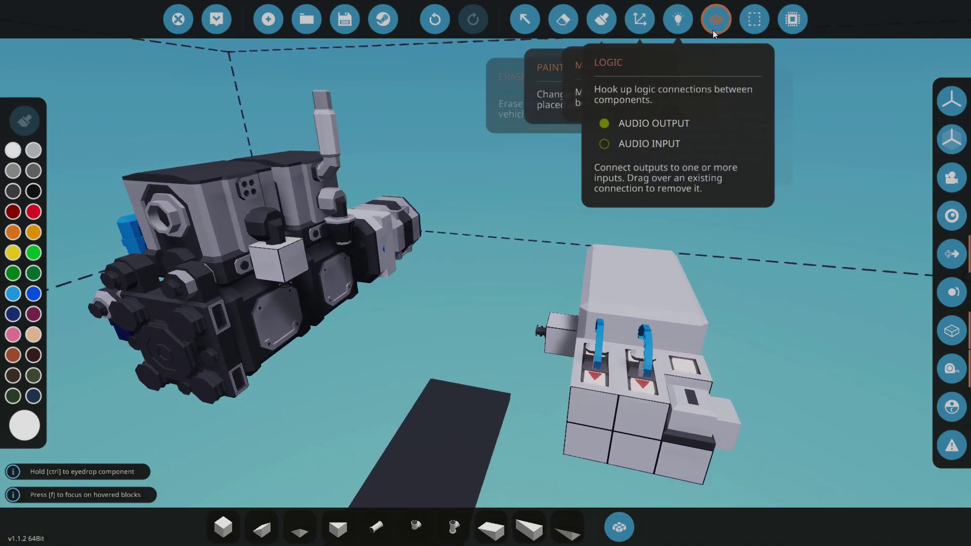
Review the number, on/off and electric links, then confirm the gearbox's Ratio 1 is 3:2
{"action": "left_click", "coordinate": [678, 20]}
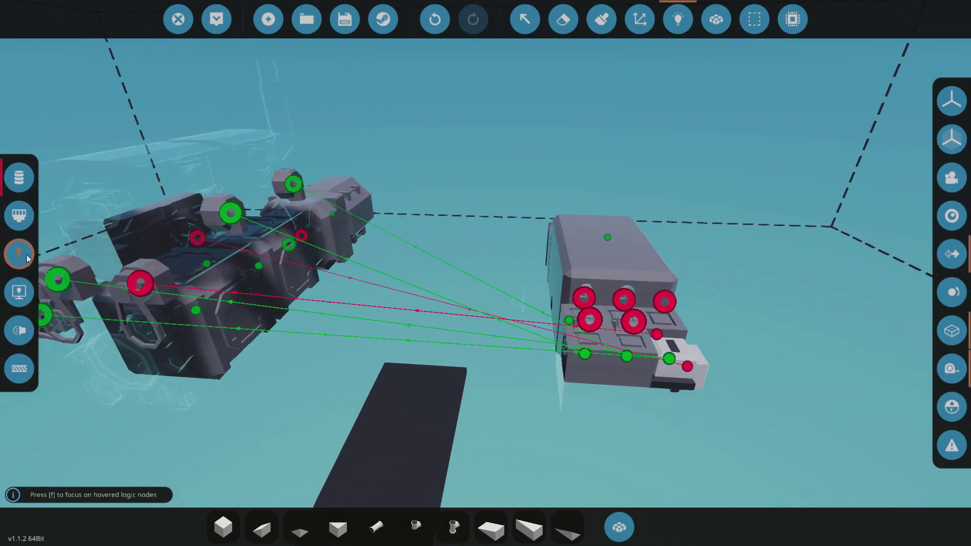
{"action": "left_click", "coordinate": [18, 253]}
{"action": "left_click", "coordinate": [19, 177]}
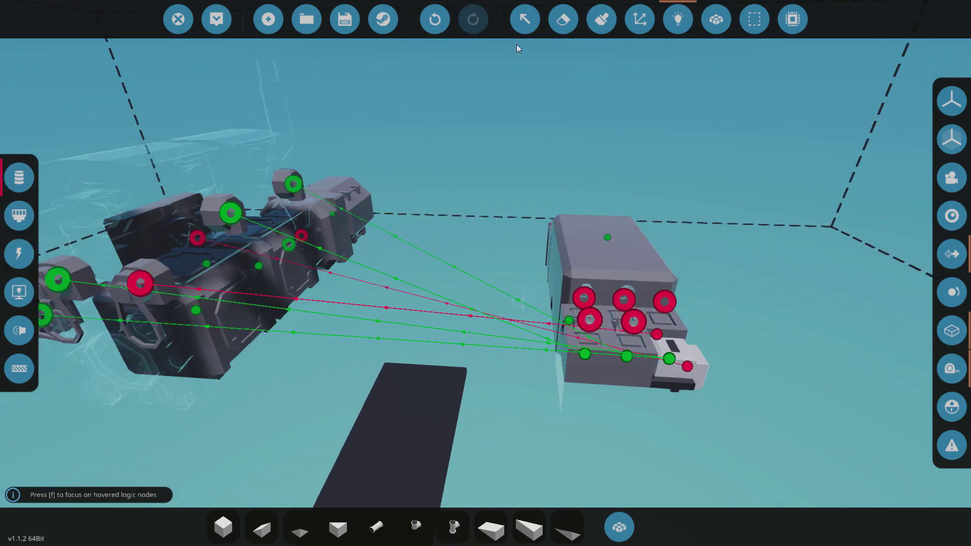
{"action": "left_click", "coordinate": [525, 19]}
{"action": "left_click", "coordinate": [559, 270]}
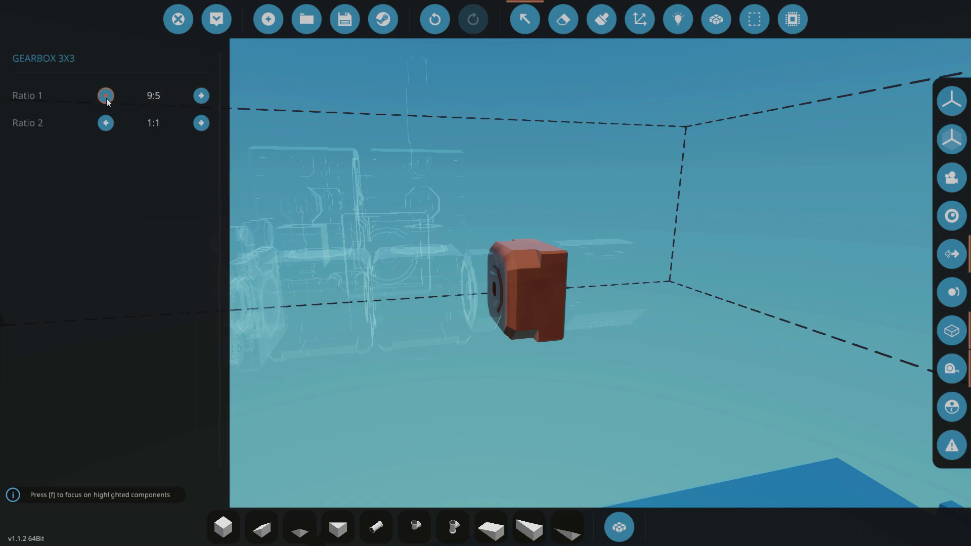
{"action": "left_click", "coordinate": [557, 16]}
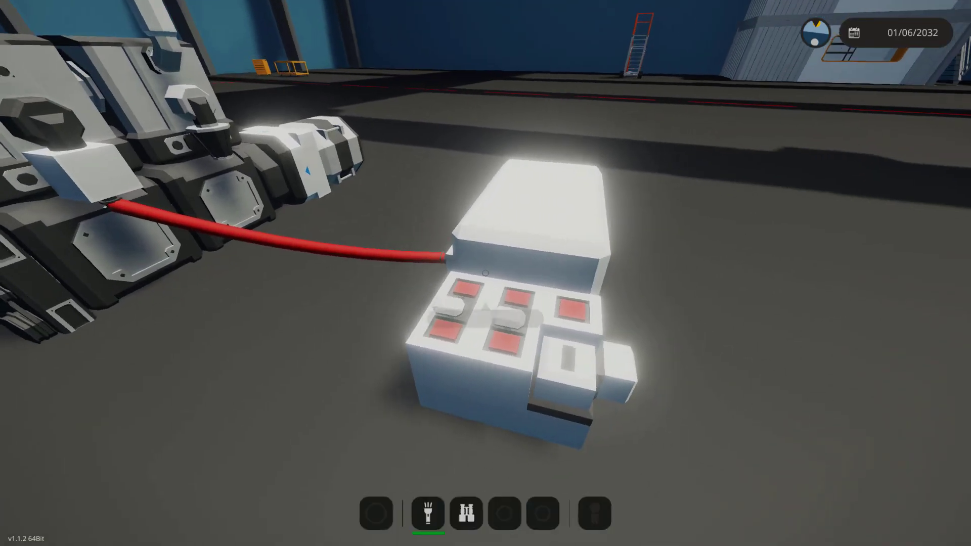
{"action": "key", "text": "d"}
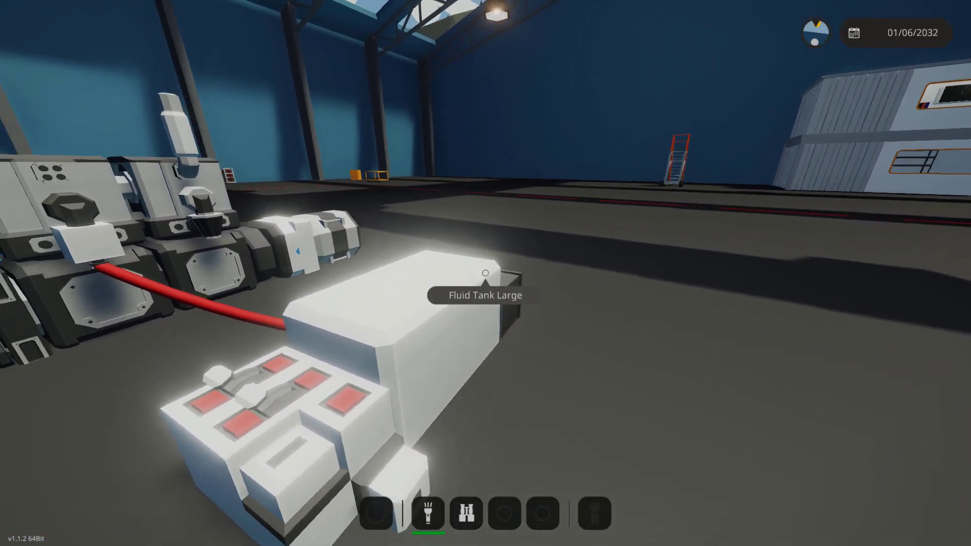
{"action": "key", "text": "s"}
{"action": "key", "text": "w"}
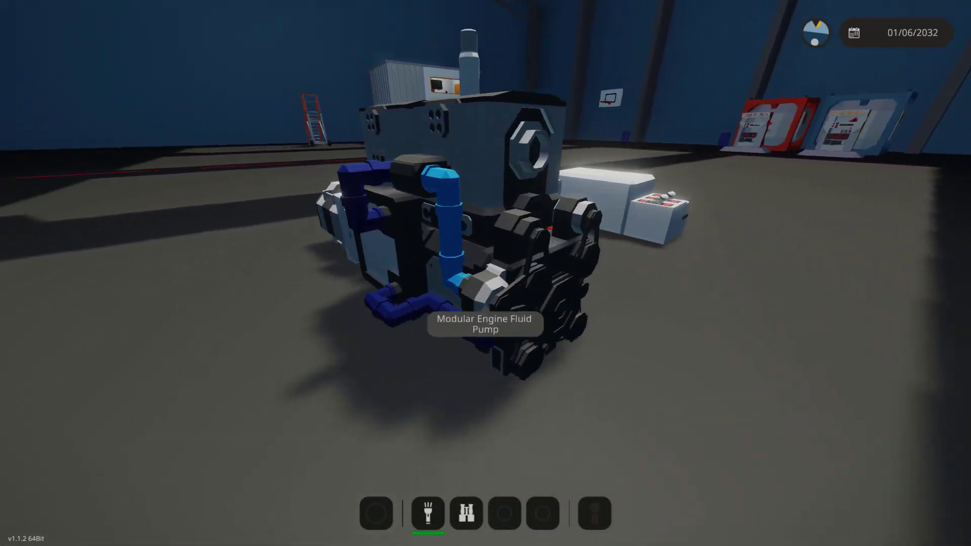
{"action": "key", "text": "d"}
{"action": "key", "text": "w"}
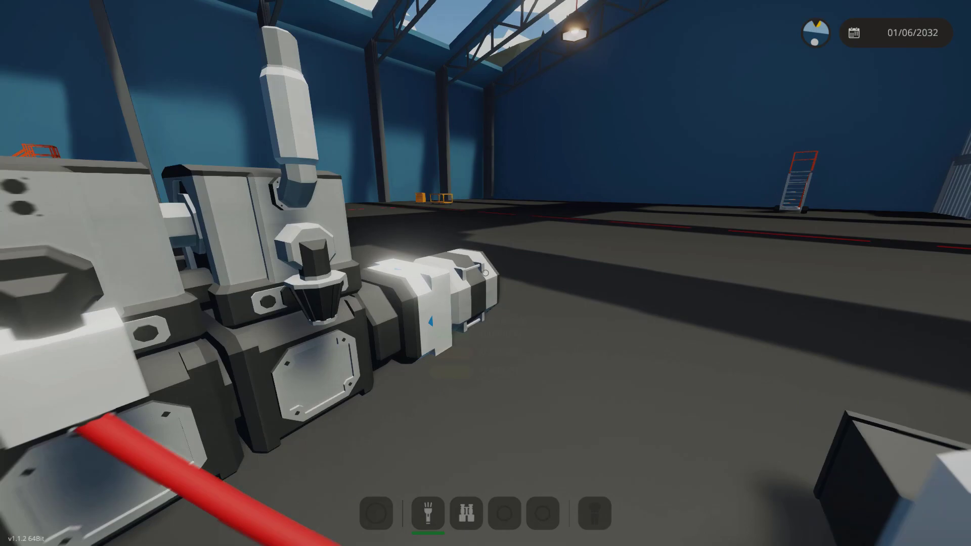
{"action": "key", "text": "s"}
{"action": "key", "text": "a"}
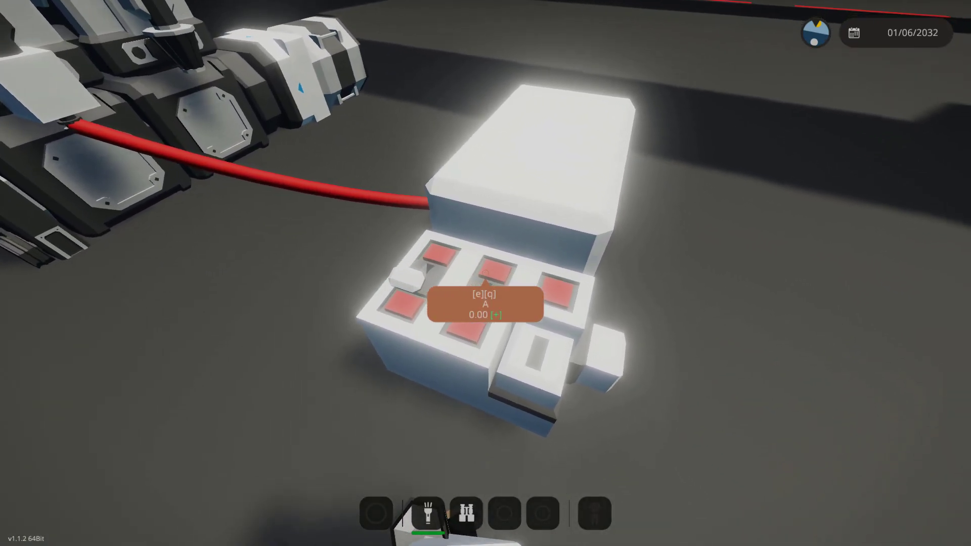
Raise lever A to 0.38 and trim lever F until the cylinder reads air:fuel 14.7
{"action": "key", "text": "e"}
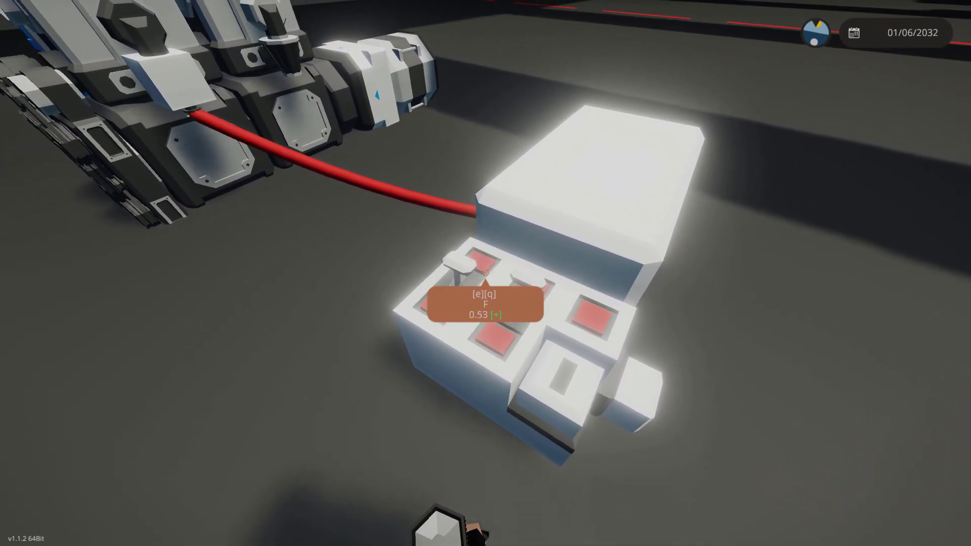
{"action": "key", "text": "q"}
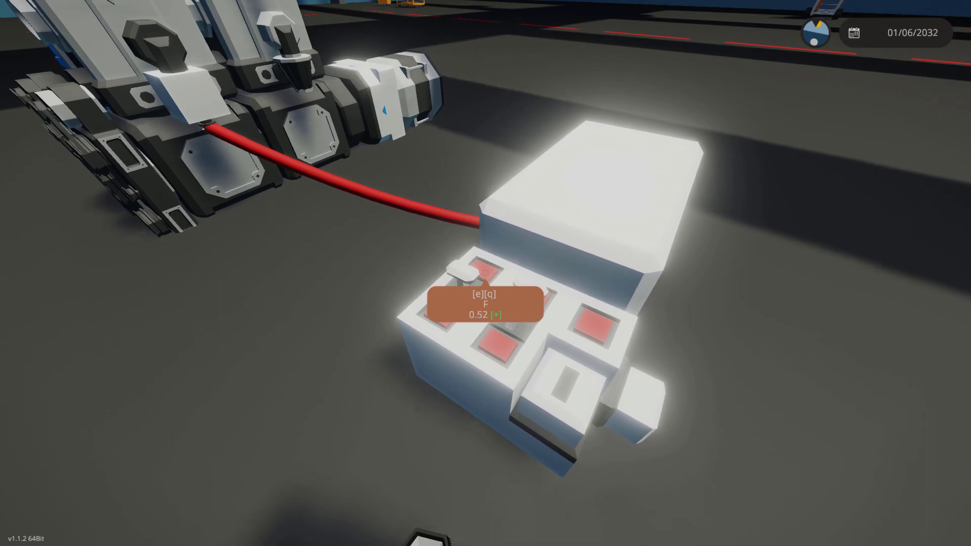
{"action": "key", "text": "w"}
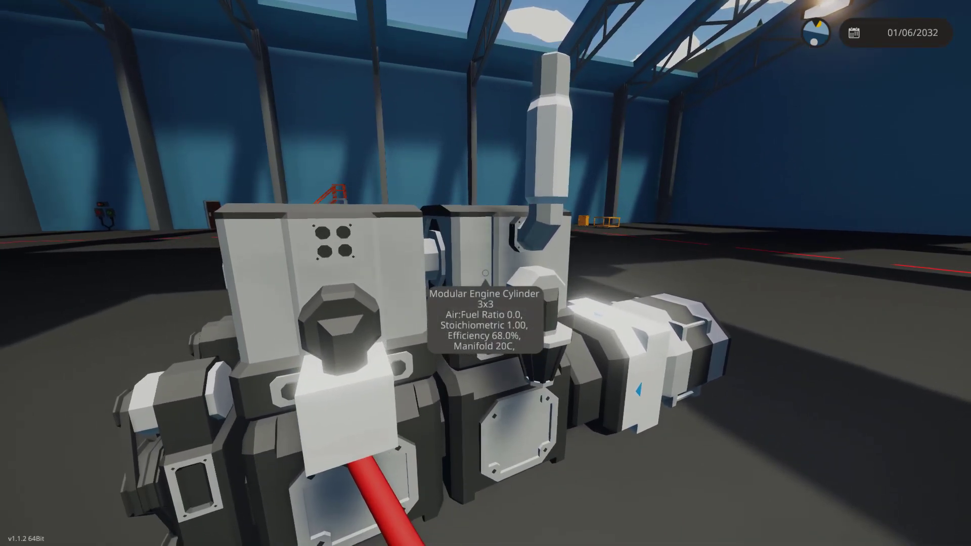
{"action": "key", "text": "2"}
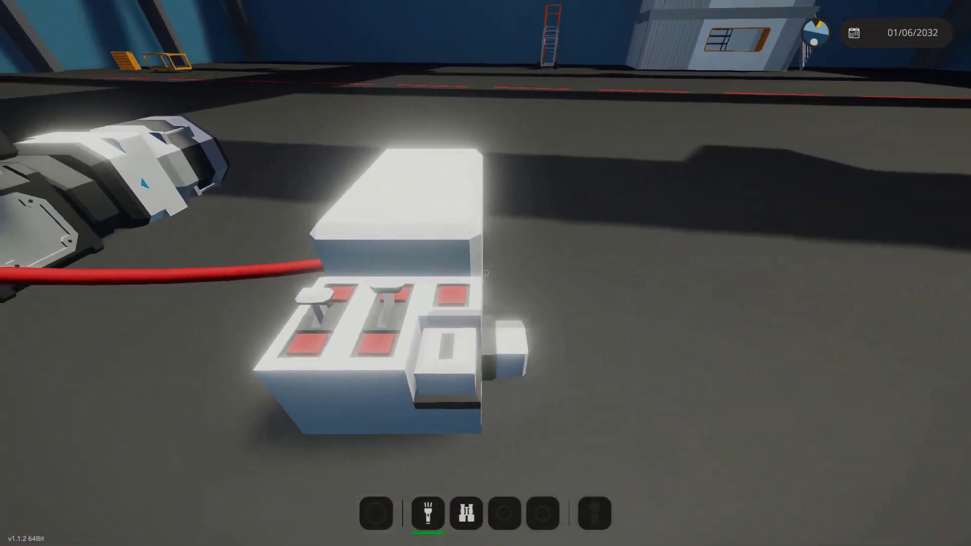
{"action": "key", "text": "w"}
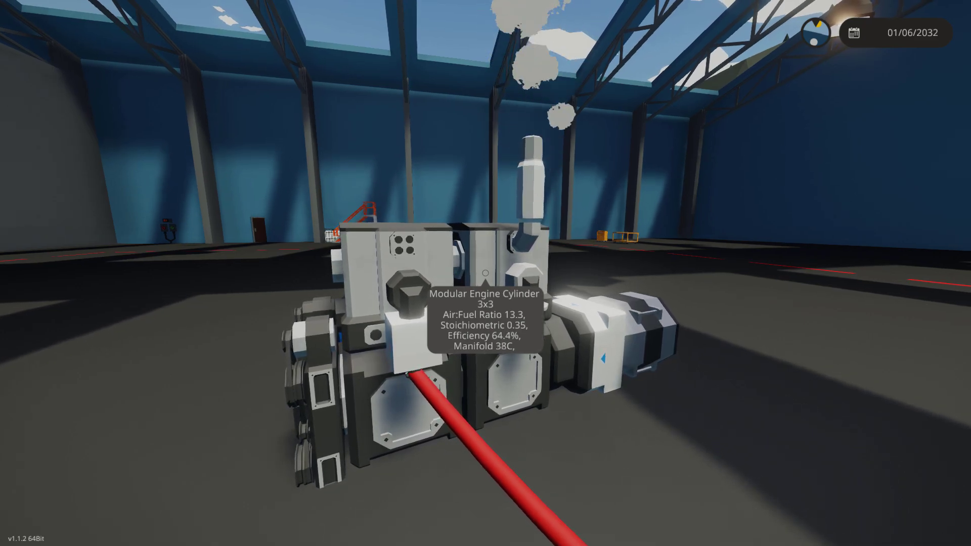
{"action": "key", "text": "2"}
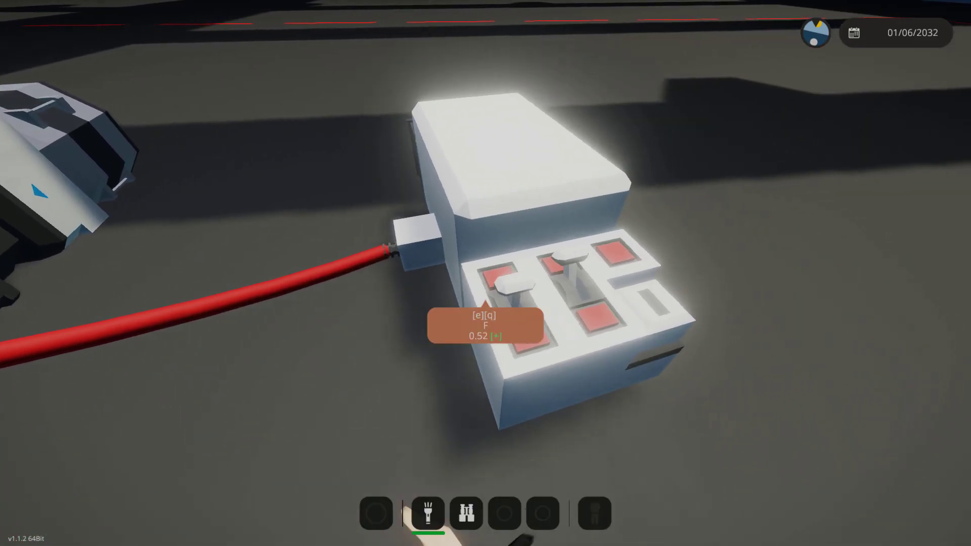
{"action": "key", "text": "s"}
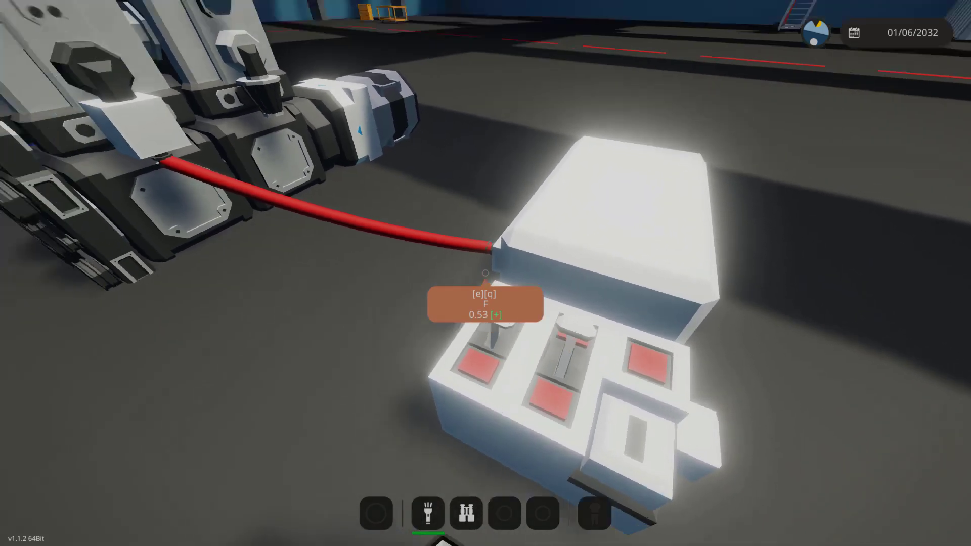
{"action": "key", "text": "w"}
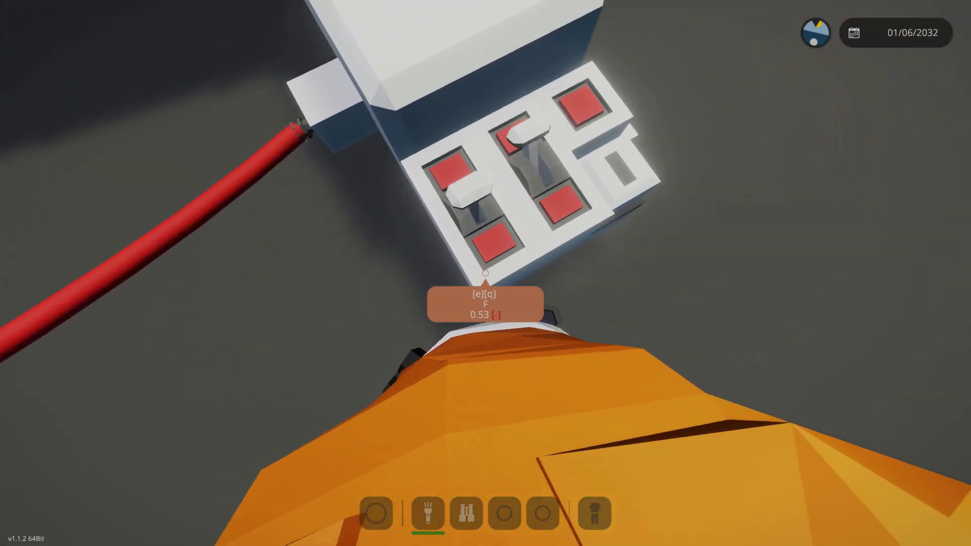
{"action": "key", "text": "s"}
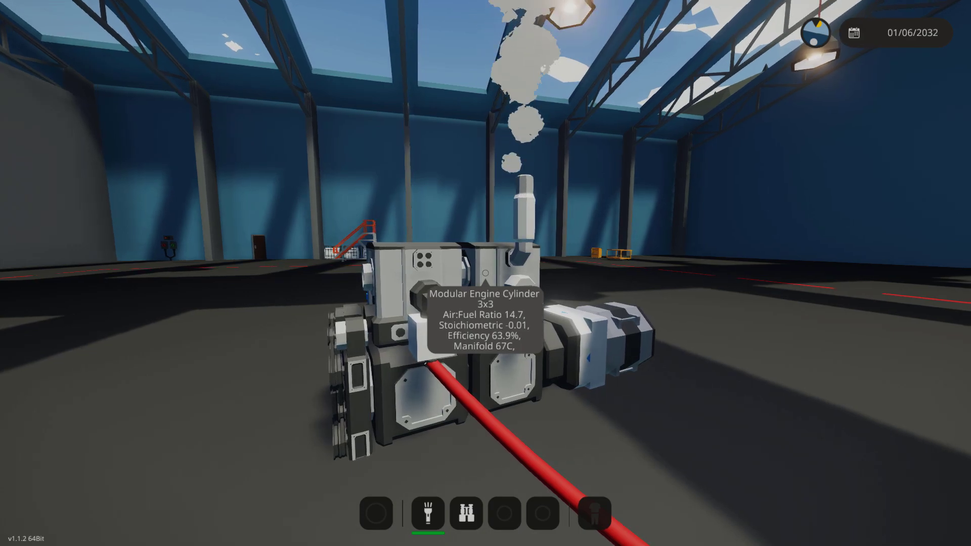
{"action": "key", "text": "w"}
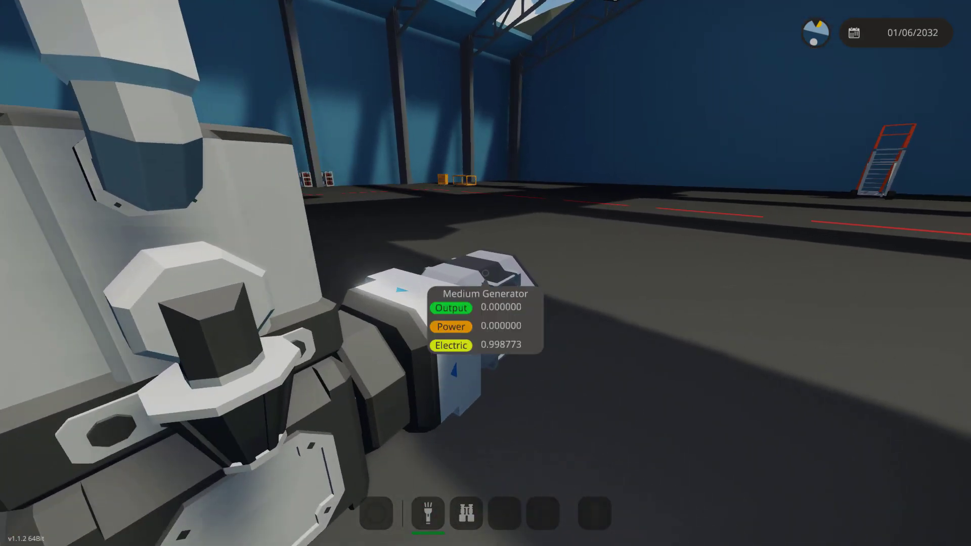
{"action": "key", "text": "s"}
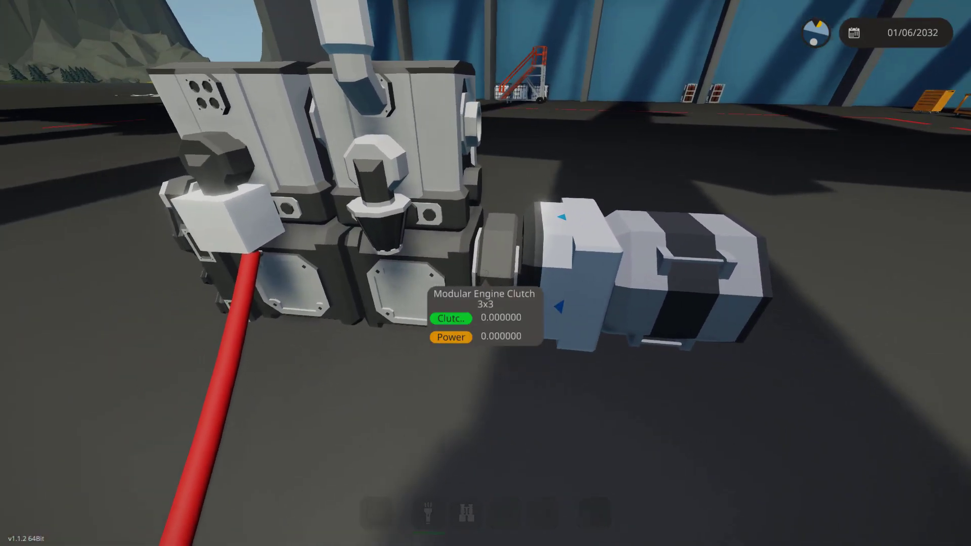
{"action": "key", "text": "a"}
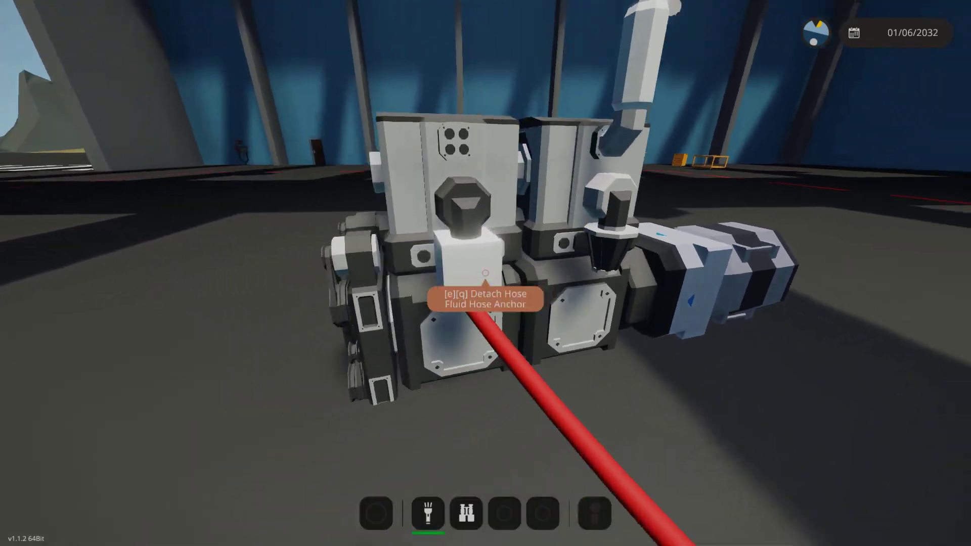
{"action": "key", "text": "s"}
{"action": "key", "text": "d"}
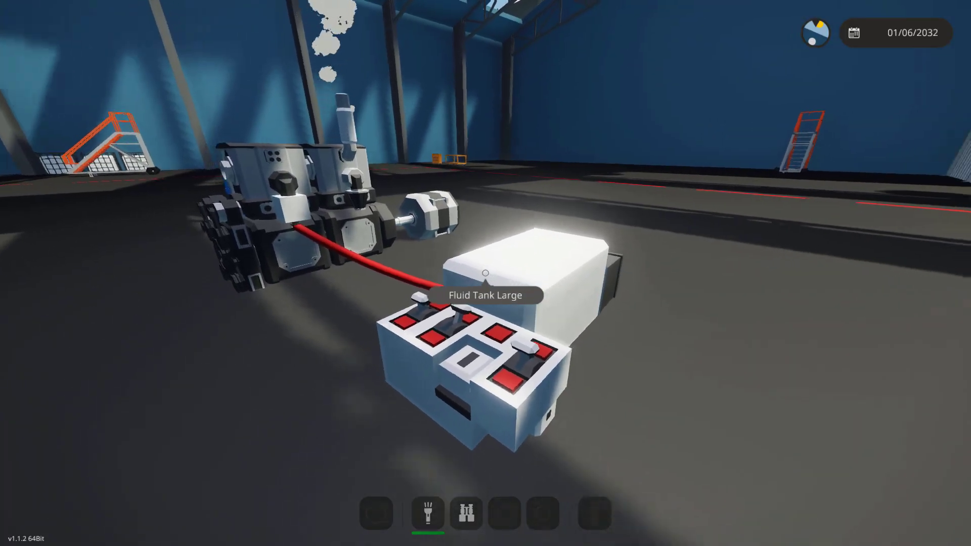
{"action": "key", "text": "a"}
{"action": "key", "text": "w"}
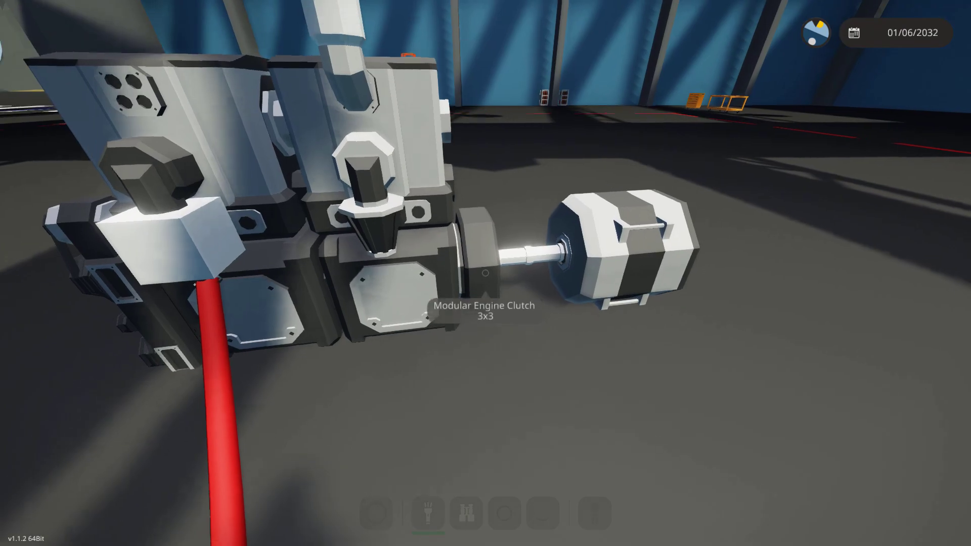
{"action": "key", "text": "s"}
{"action": "key", "text": "d"}
{"action": "key", "text": "w"}
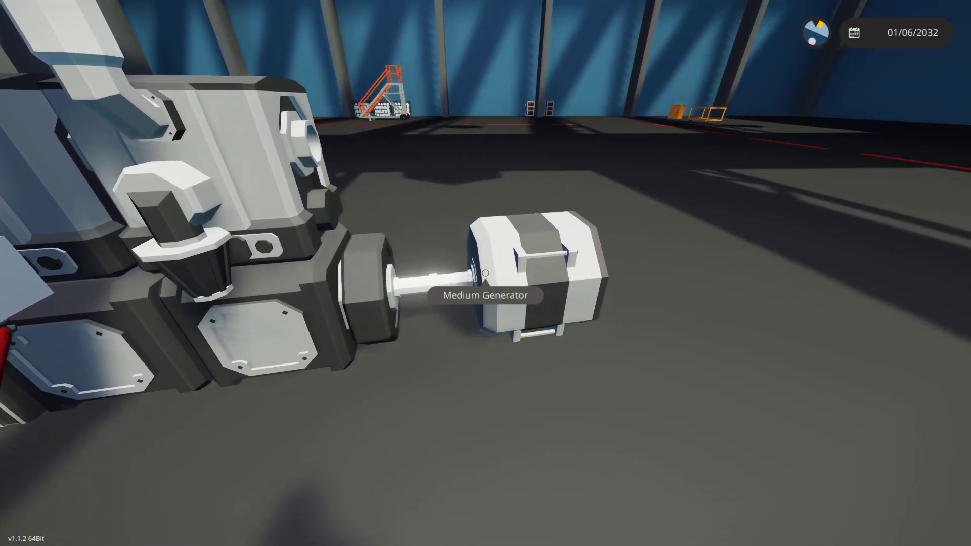
{"action": "key", "text": "a"}
{"action": "key", "text": "w"}
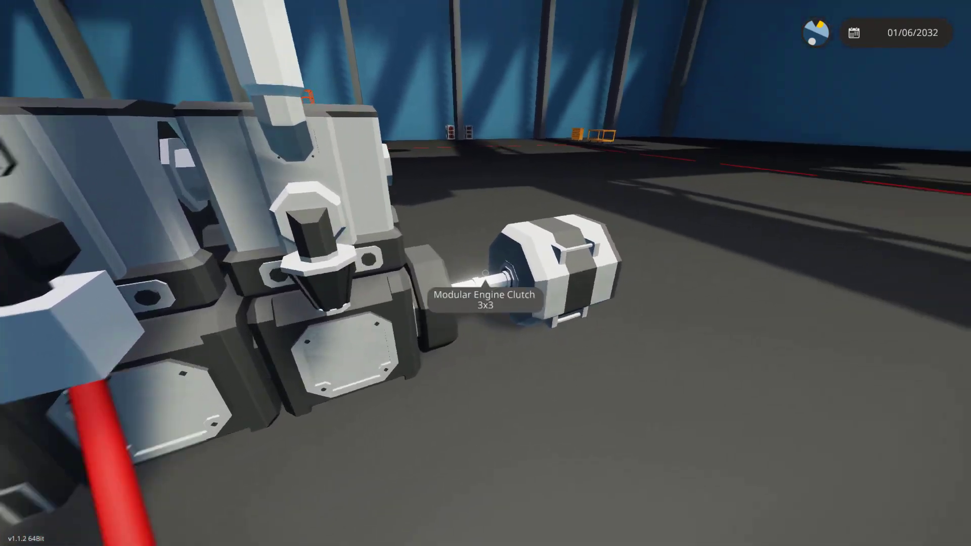
{"action": "key", "text": "s"}
{"action": "key", "text": "w"}
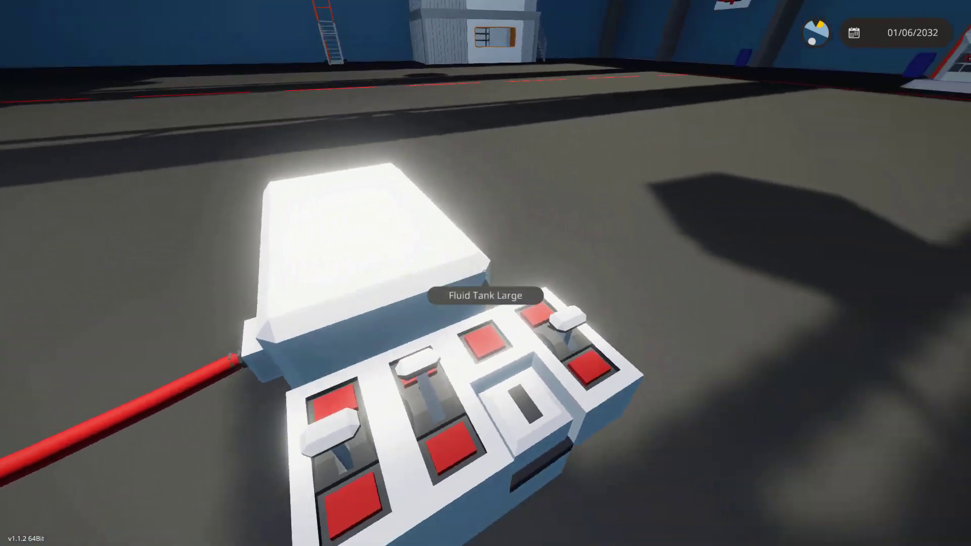
{"action": "key", "text": "s"}
Raise the Clutch lever to 0.60, then check the tank level and cylinder efficiency read-outs
{"action": "key", "text": "w"}
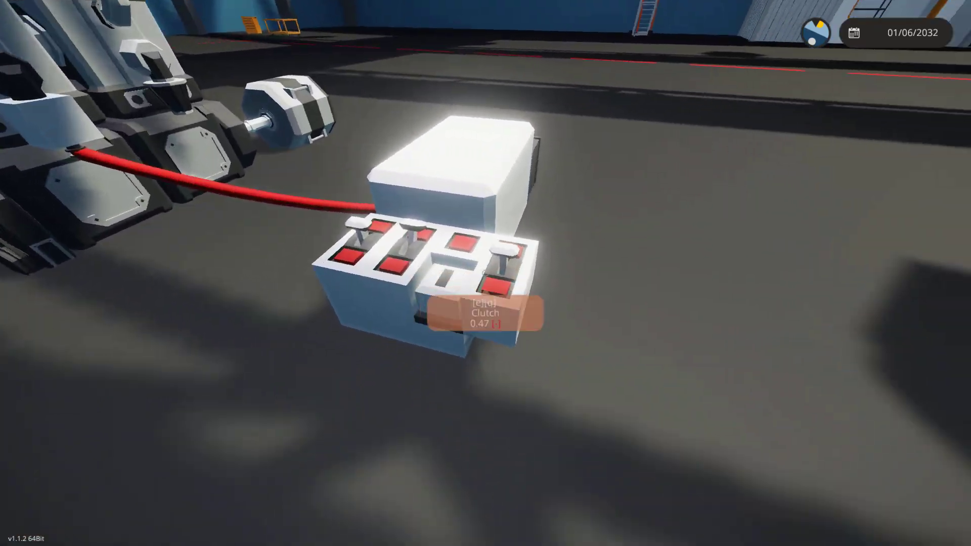
{"action": "key", "text": "e"}
{"action": "key", "text": "e"}
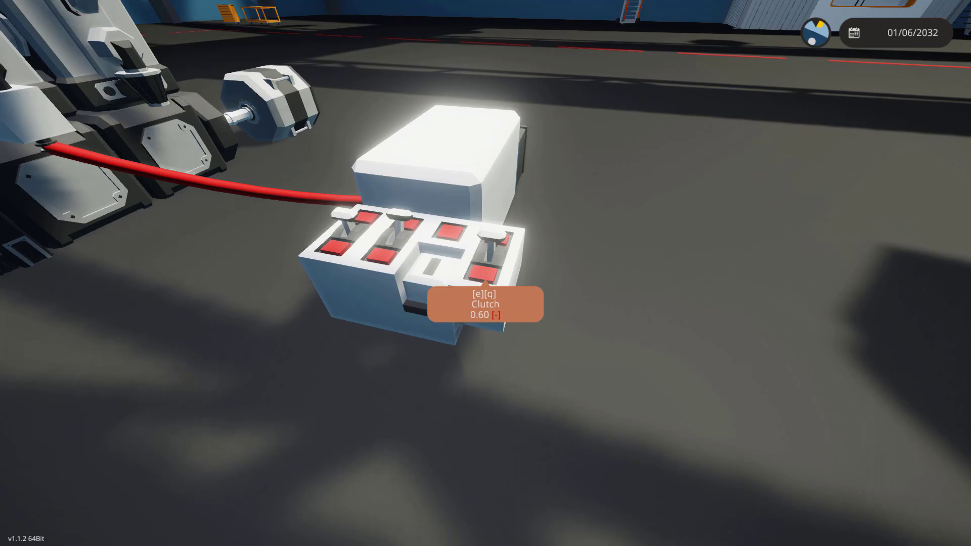
{"action": "key", "text": "s"}
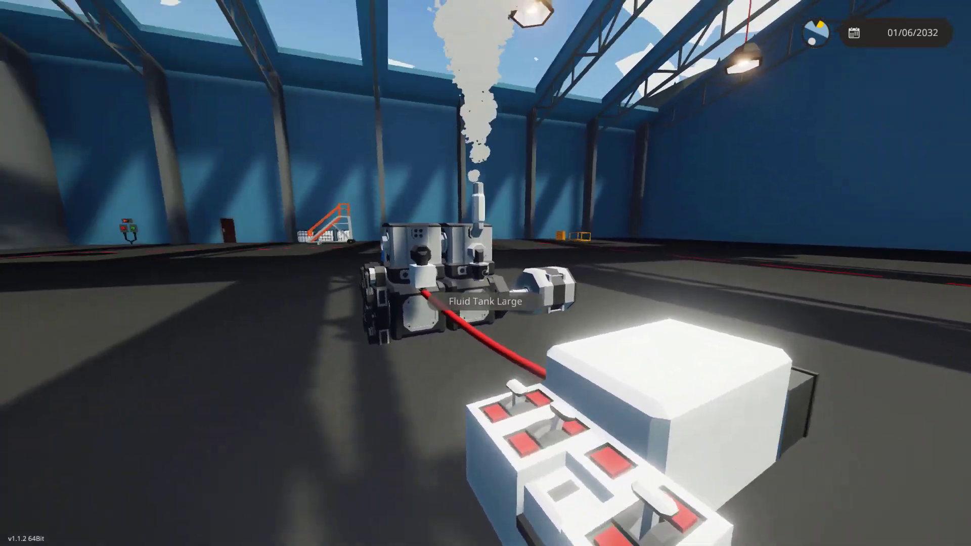
{"action": "key", "text": "w"}
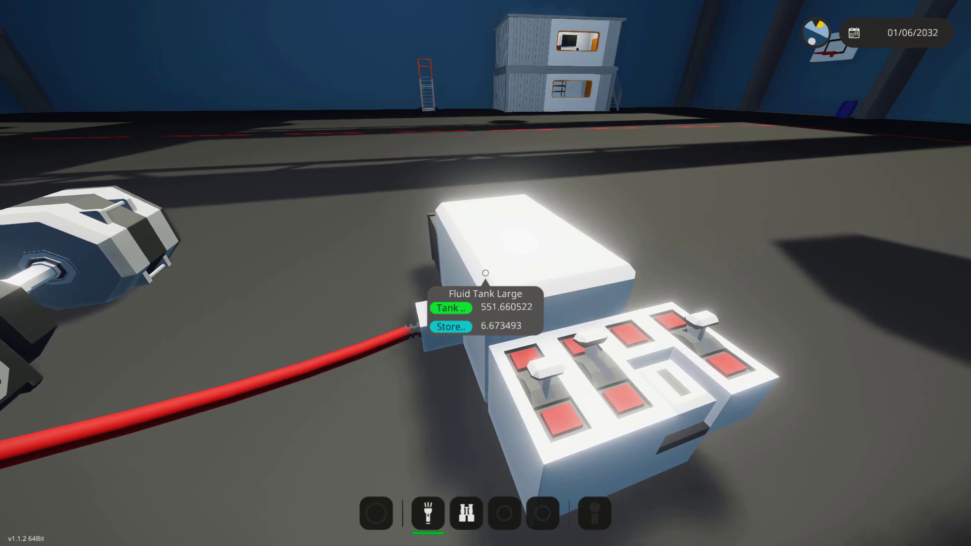
{"action": "key", "text": "w"}
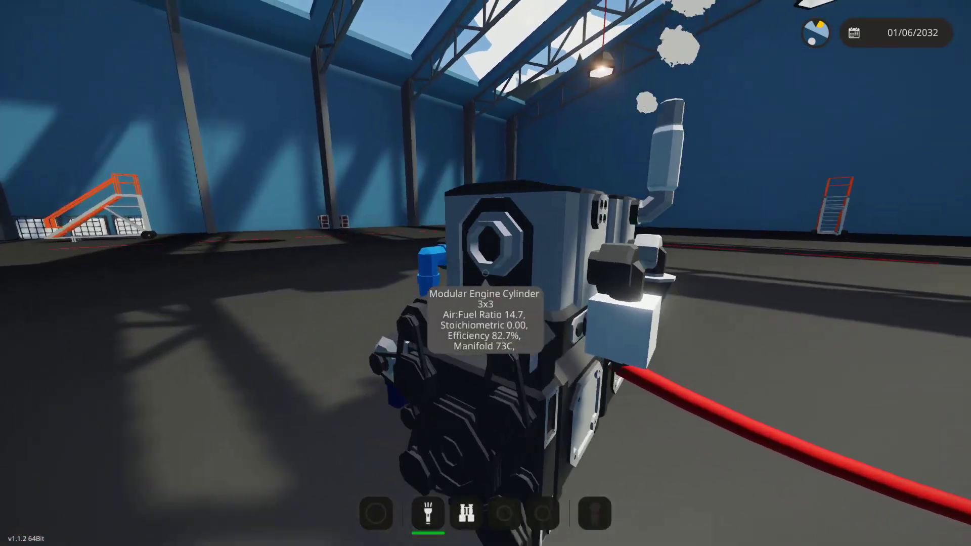
{"action": "key", "text": "a"}
{"action": "key", "text": "w"}
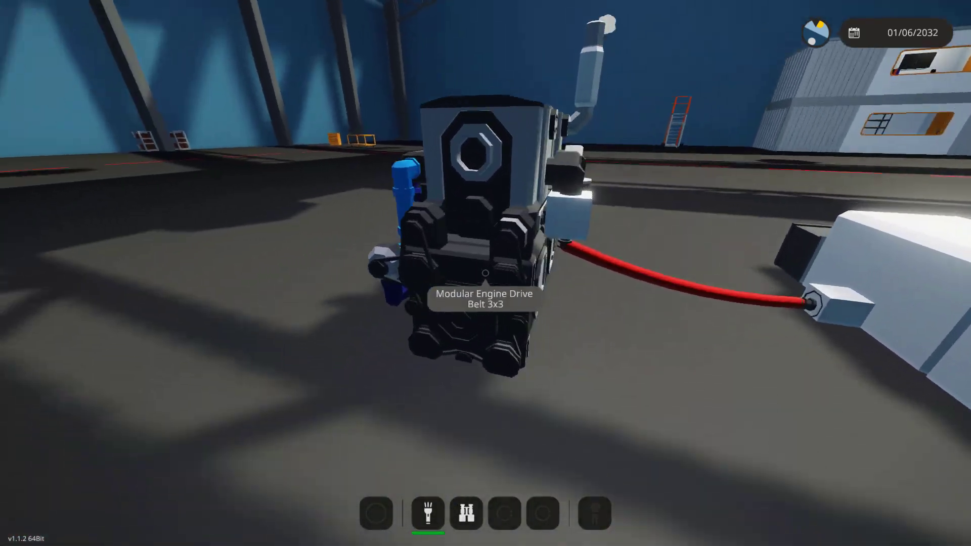